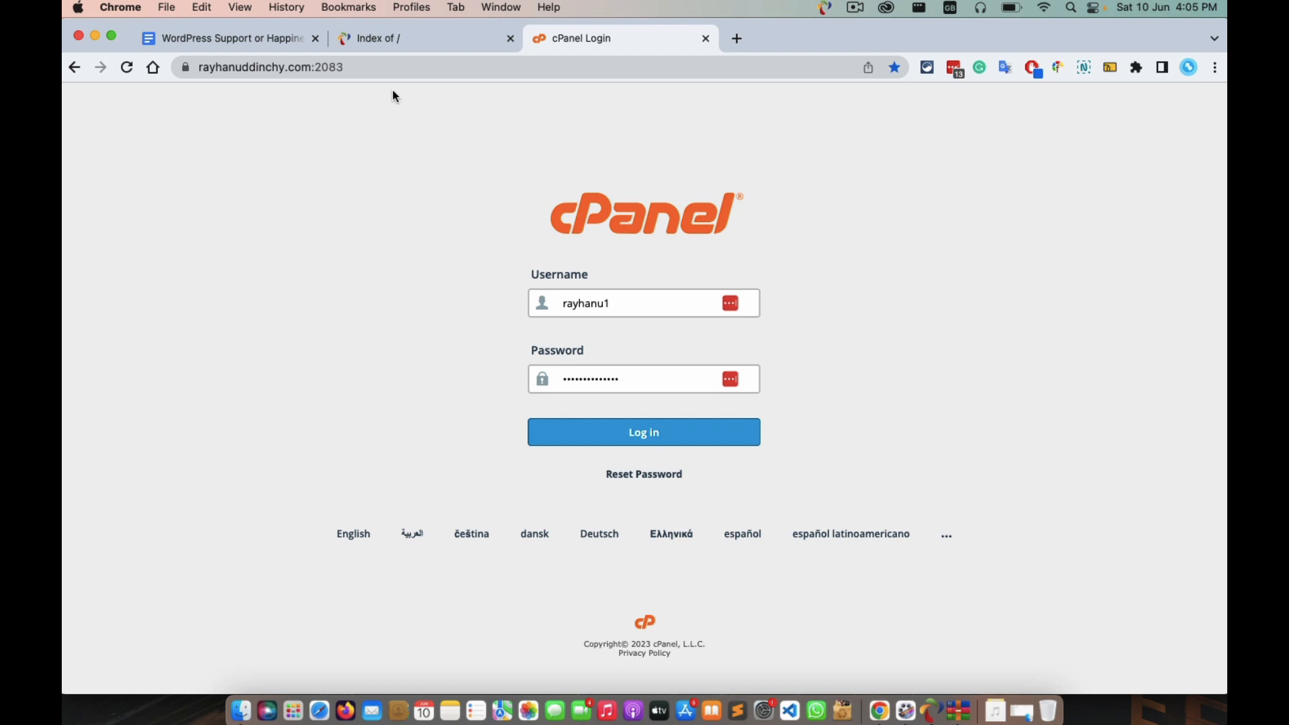
Reload the cPanel login page.
click(393, 69)
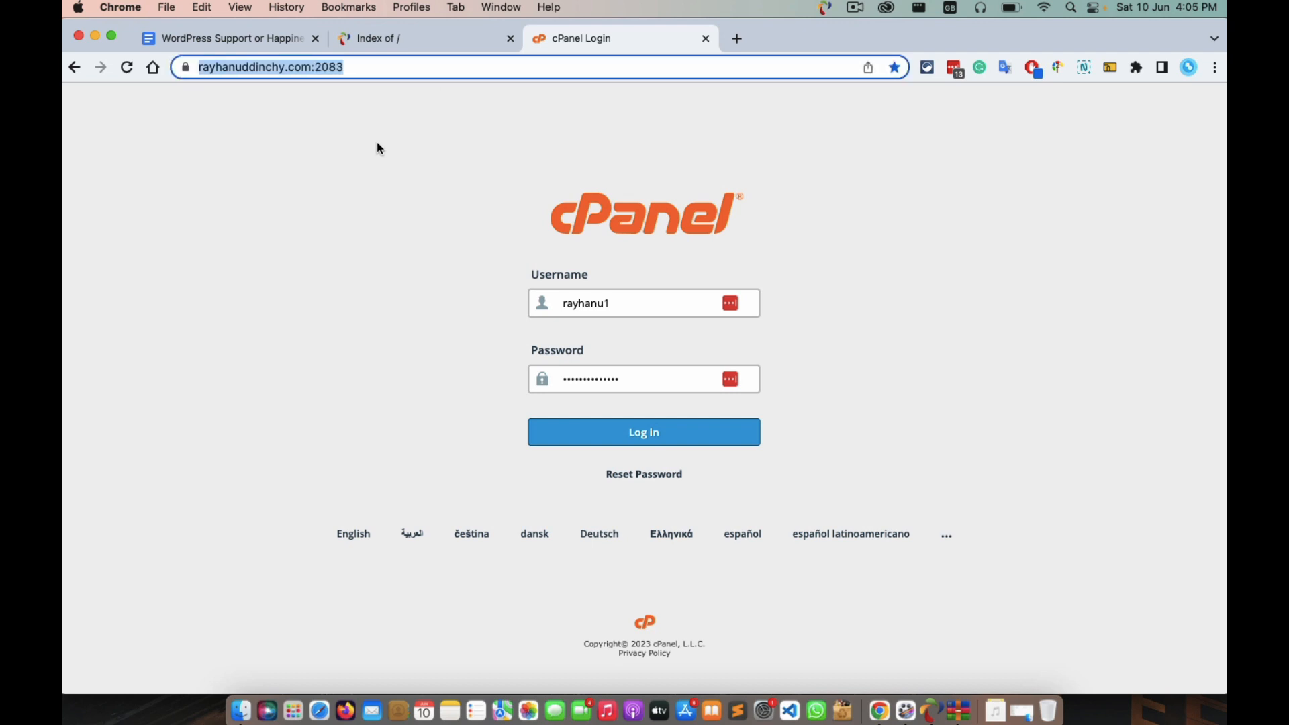
key(Return)
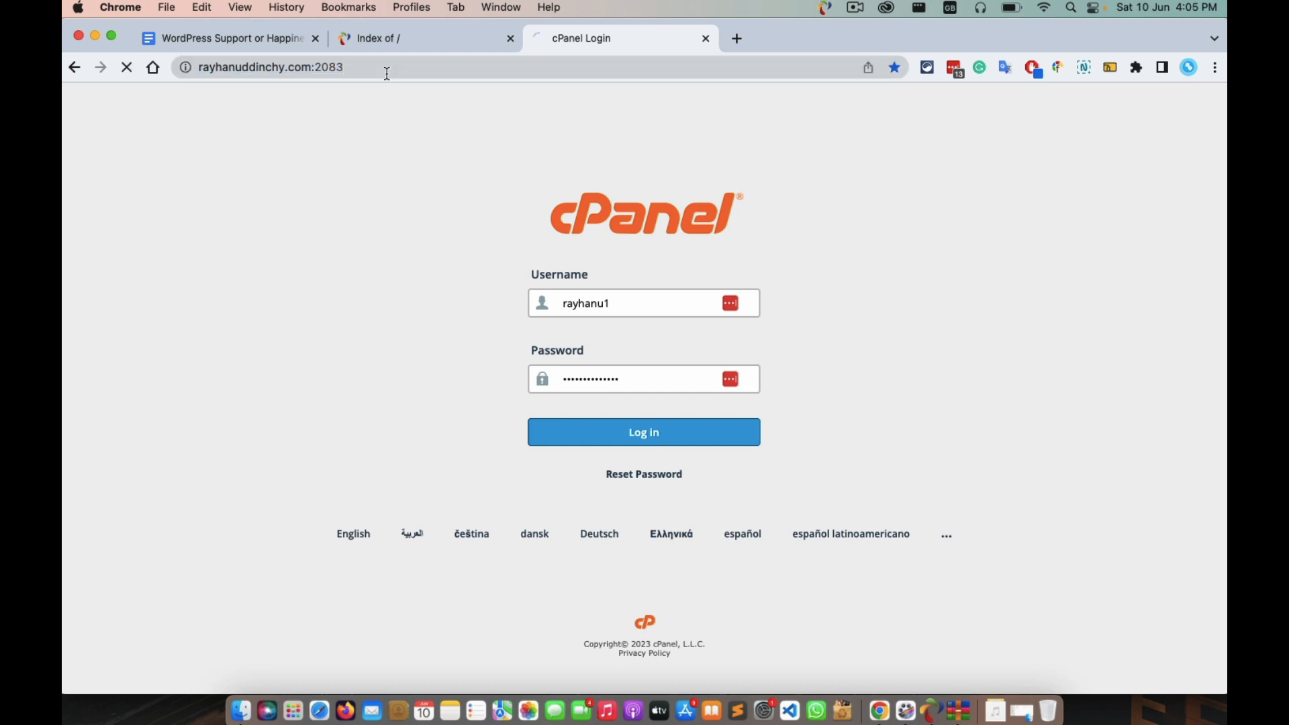
click(347, 72)
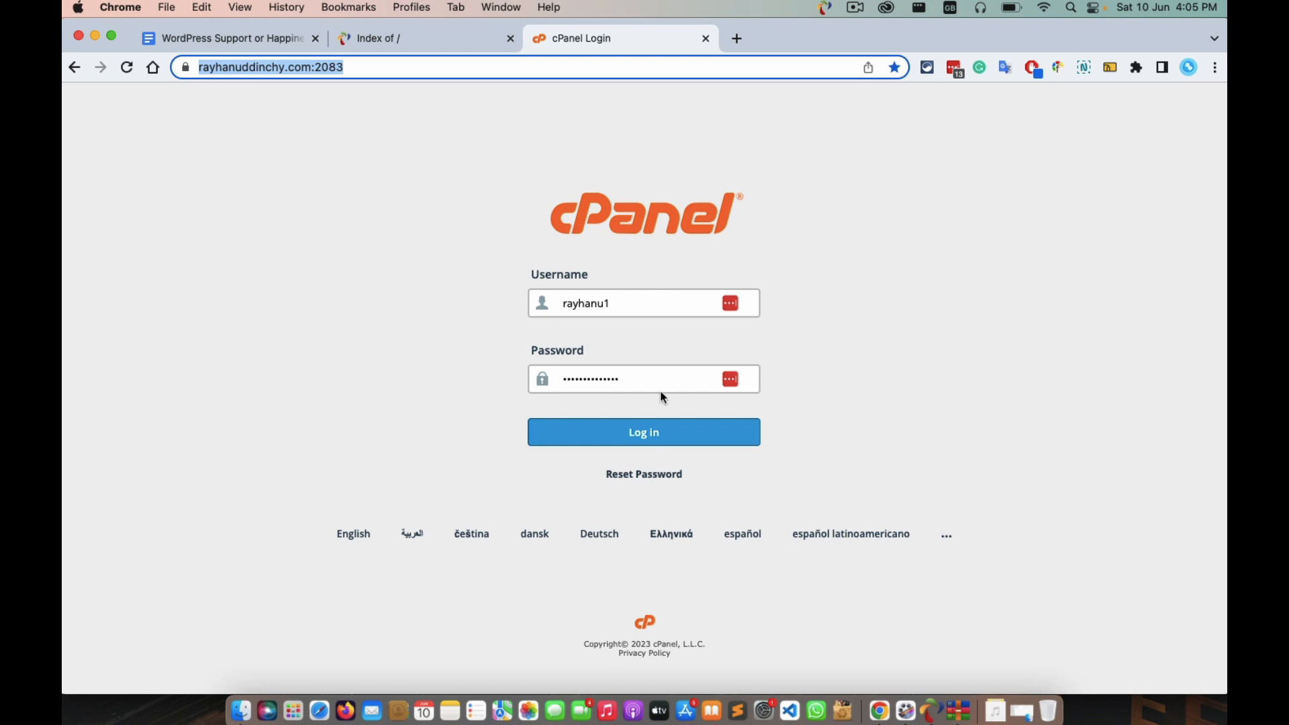
Sign into cPanel with the saved login and open WordPress Manager by Softaculous.
click(639, 303)
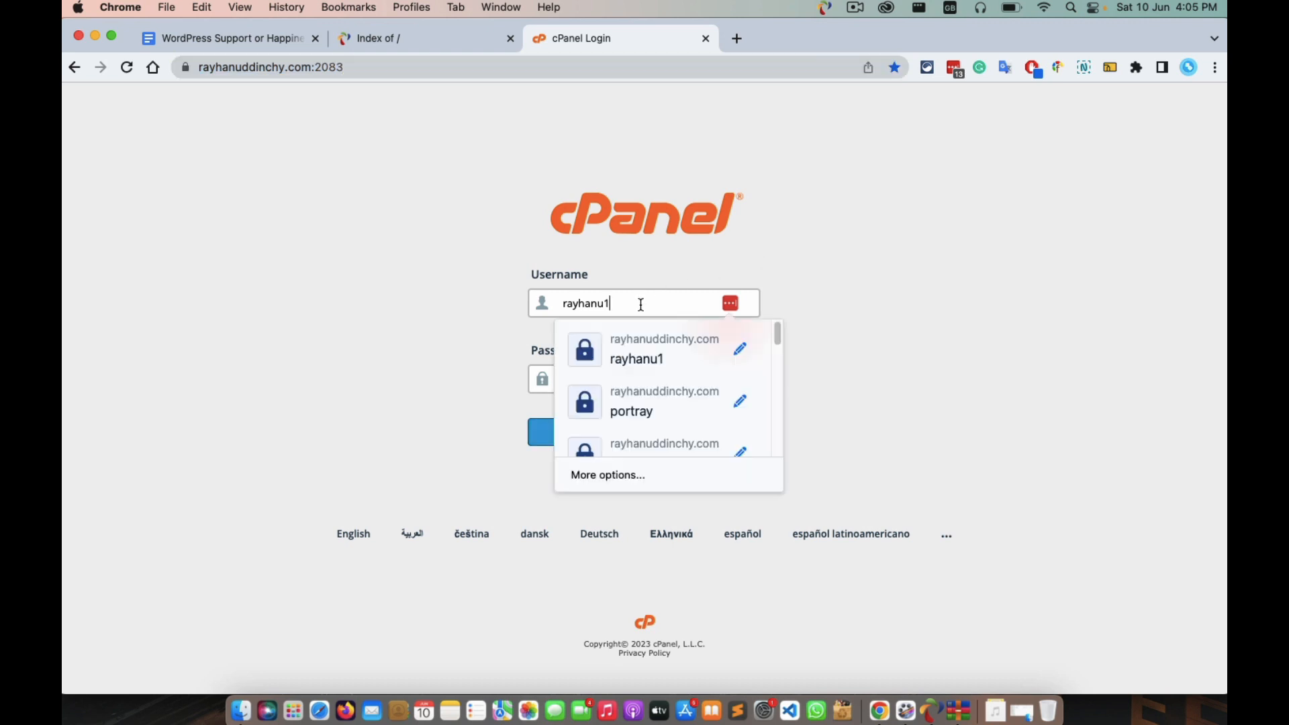
key(Down)
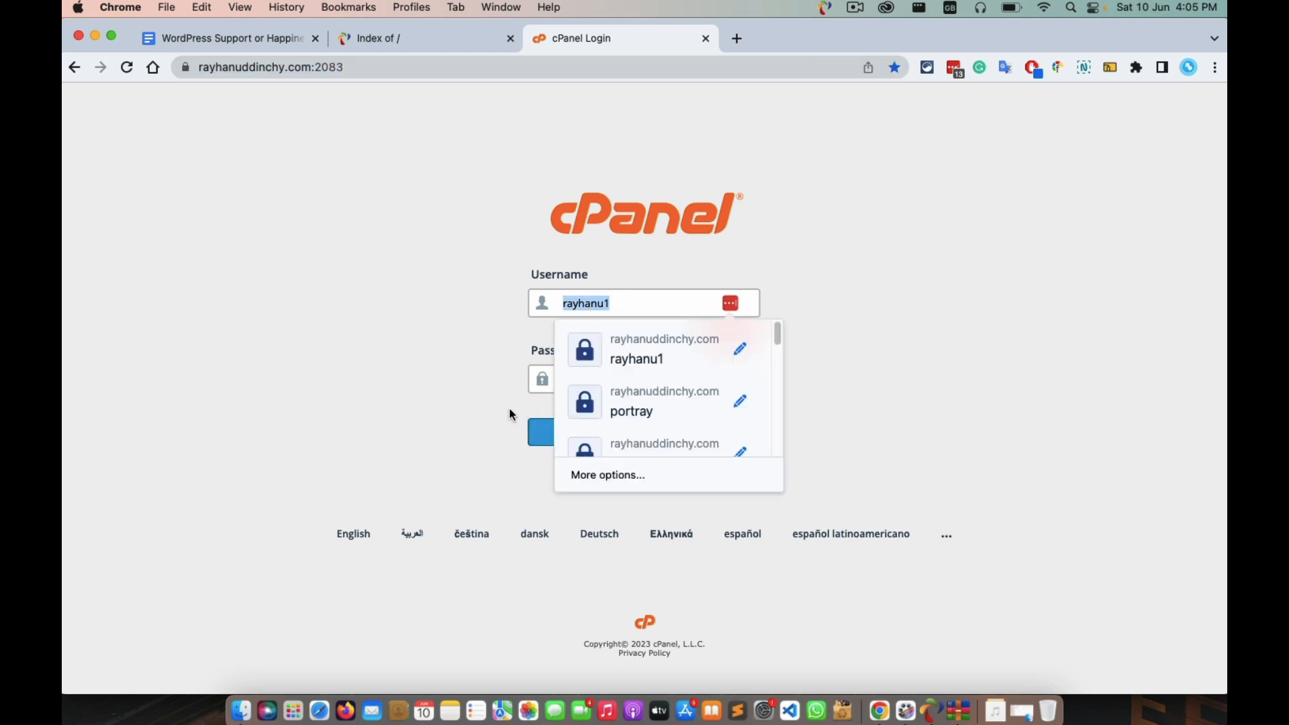
key(Return)
double_click(608, 375)
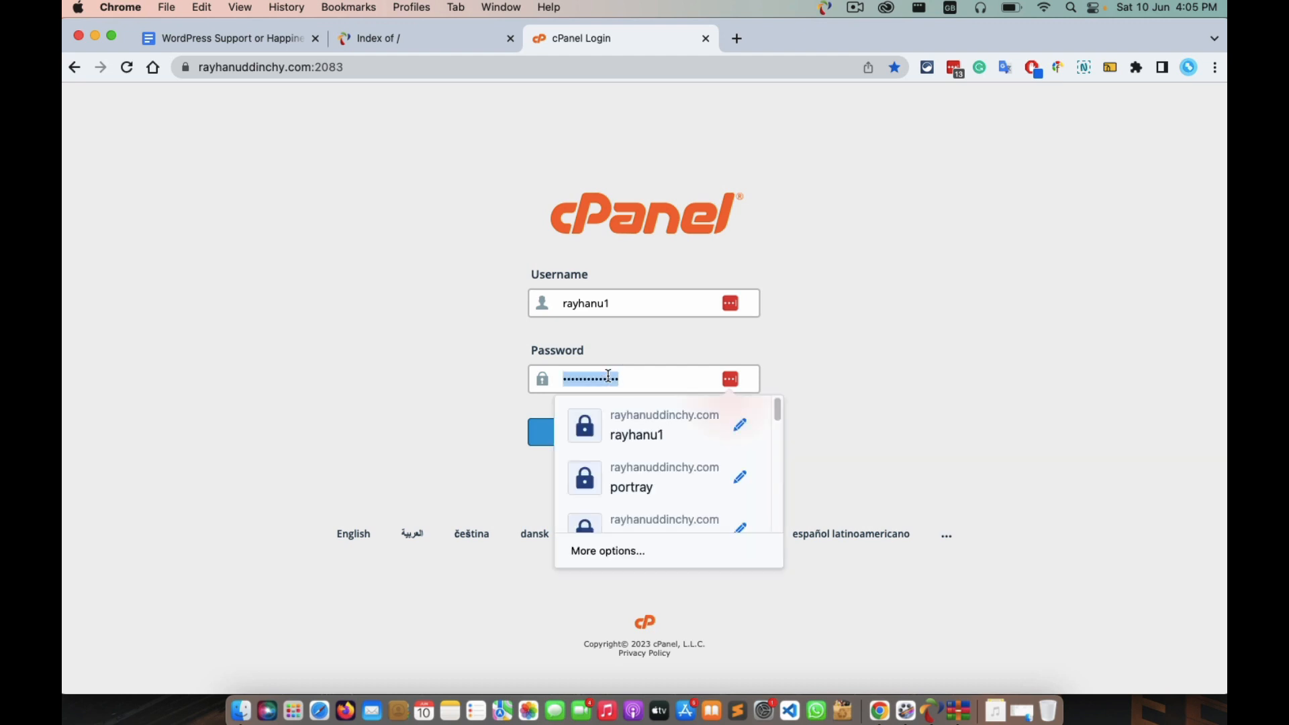
click(901, 347)
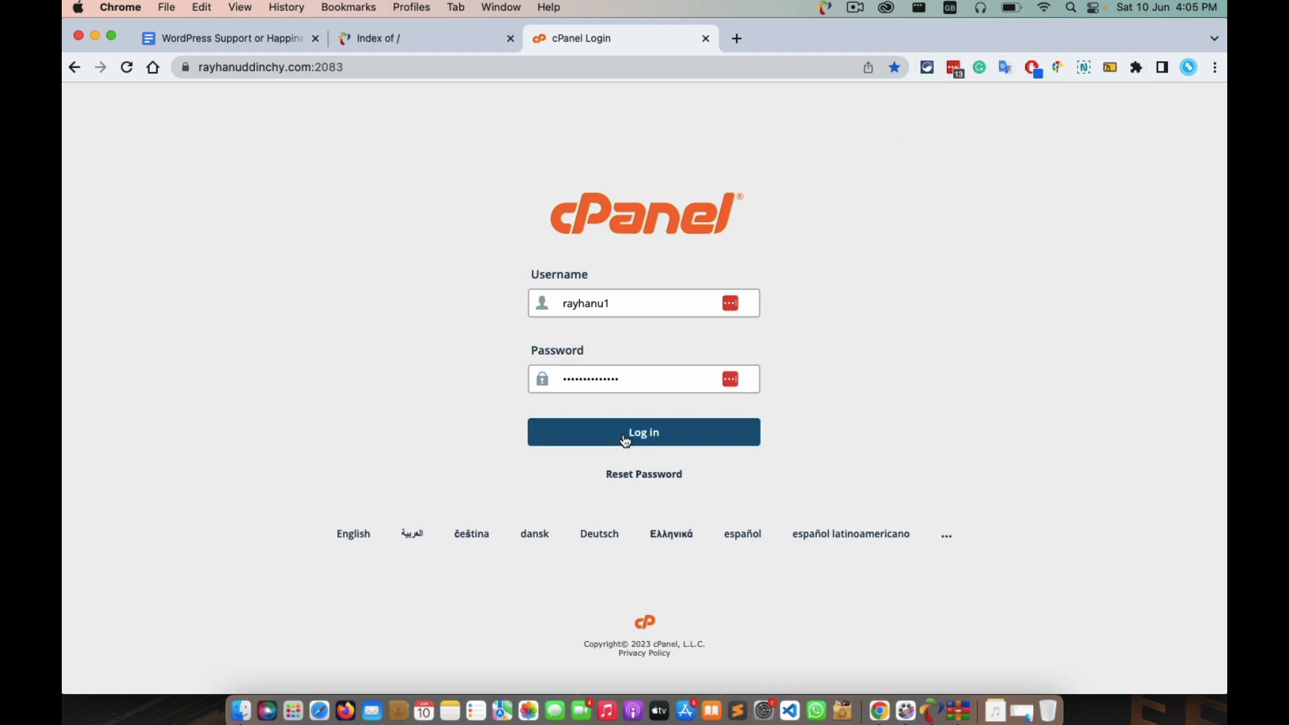
click(684, 432)
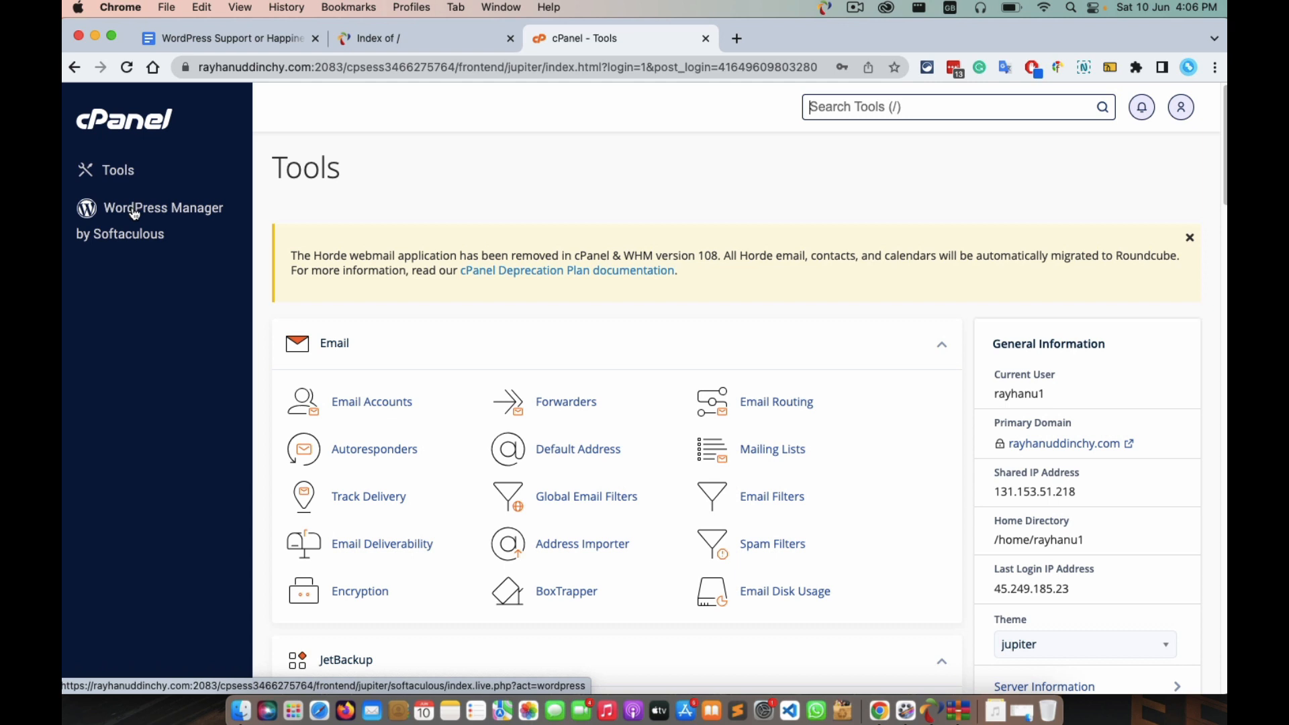
click(134, 213)
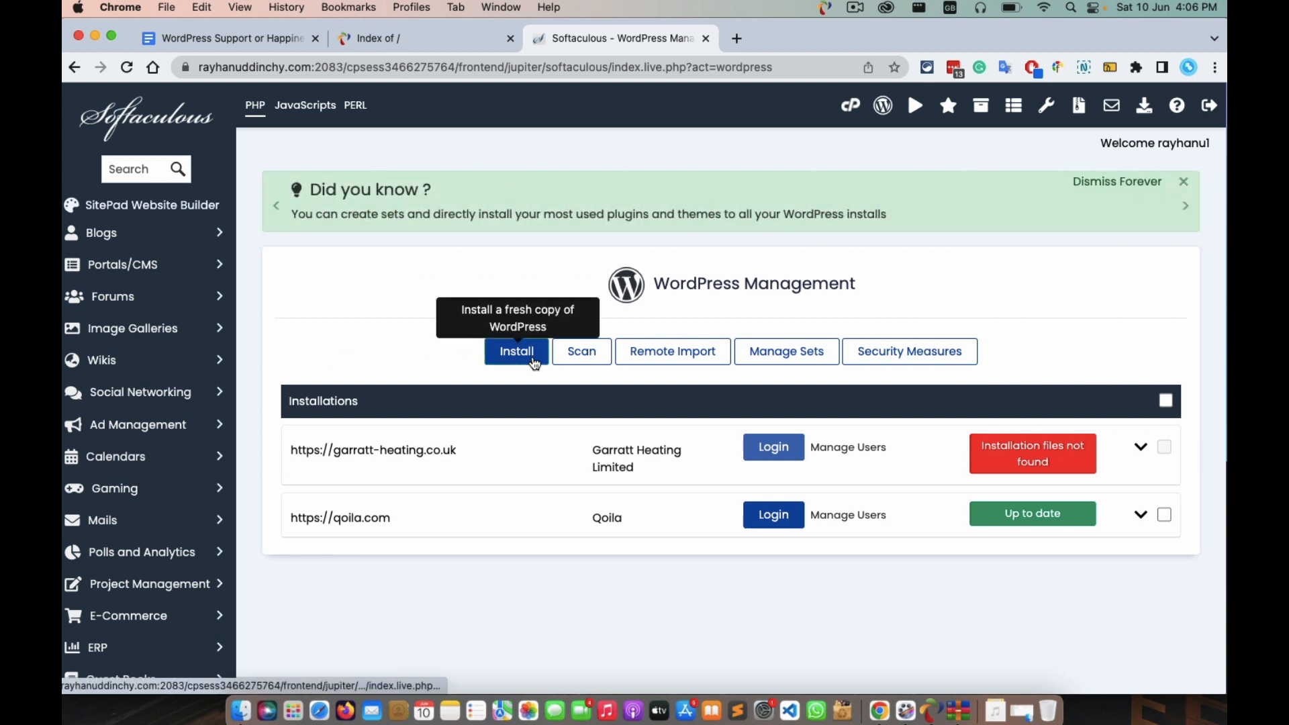
Open cPanel in a separate tab and go to its Domains list.
click(851, 110)
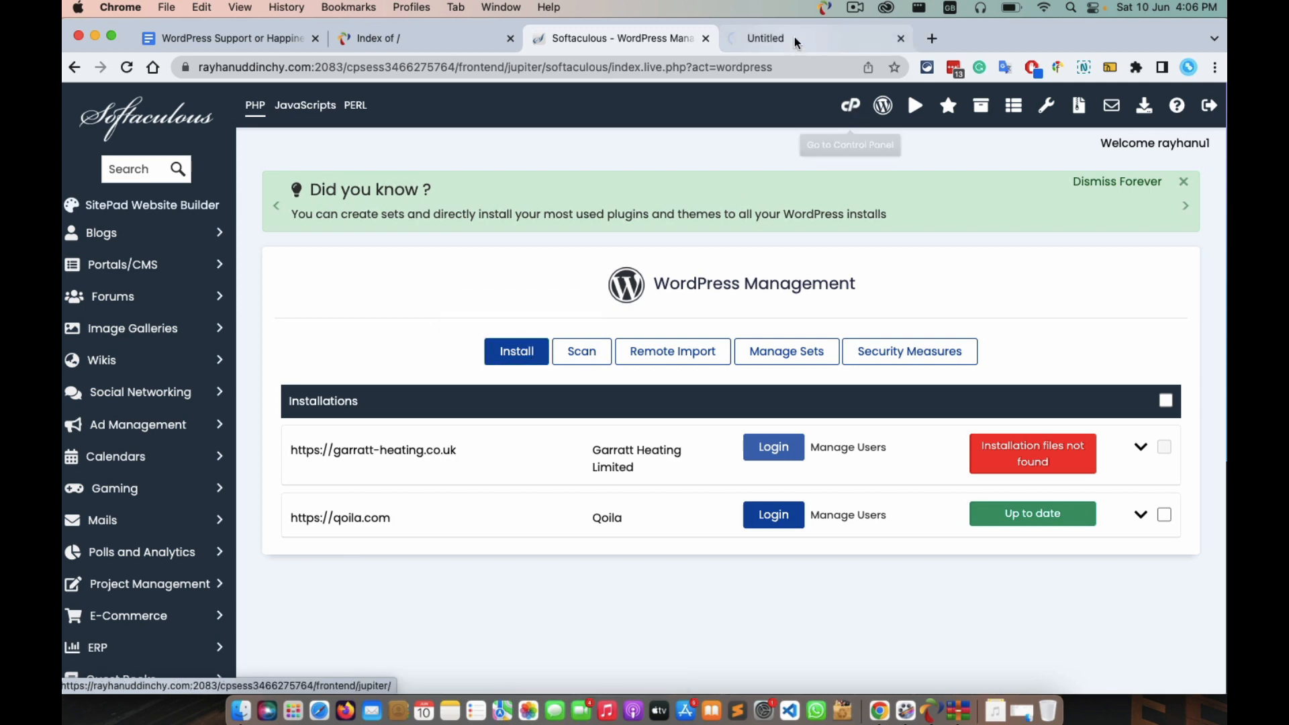
click(795, 37)
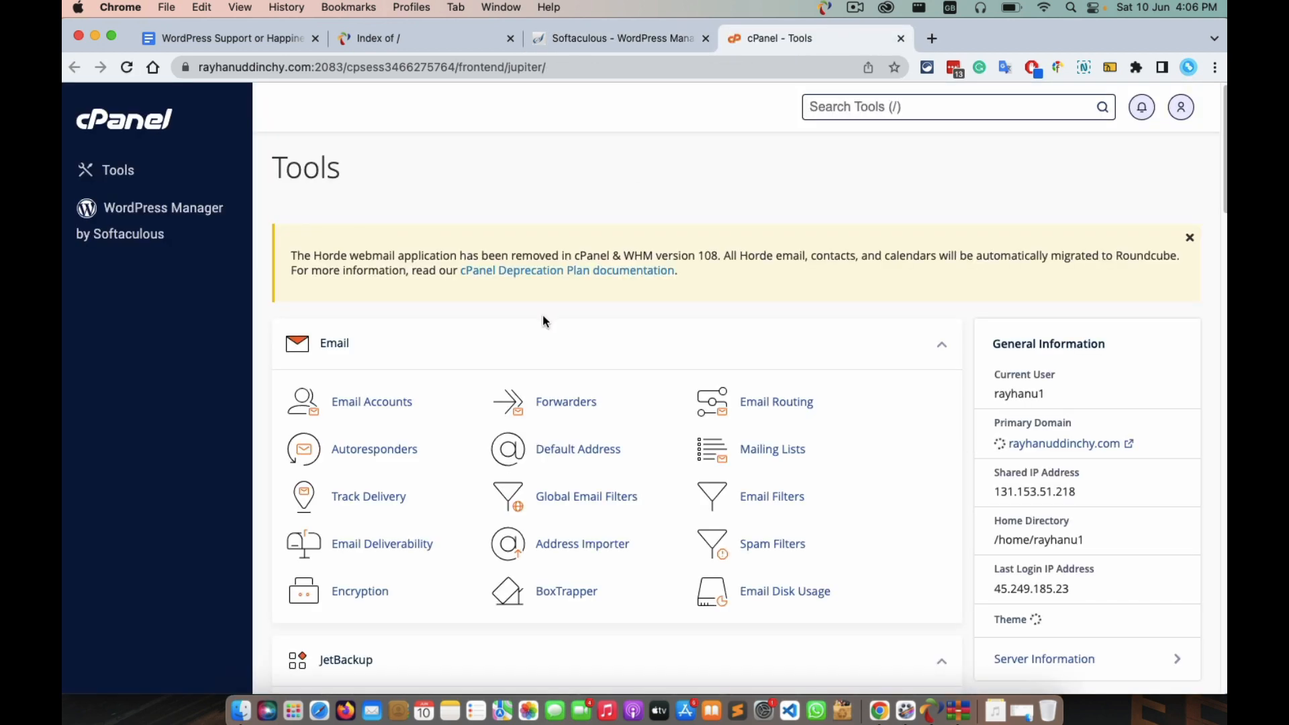
scroll(542, 315, down, 4)
scroll(542, 326, down, 8)
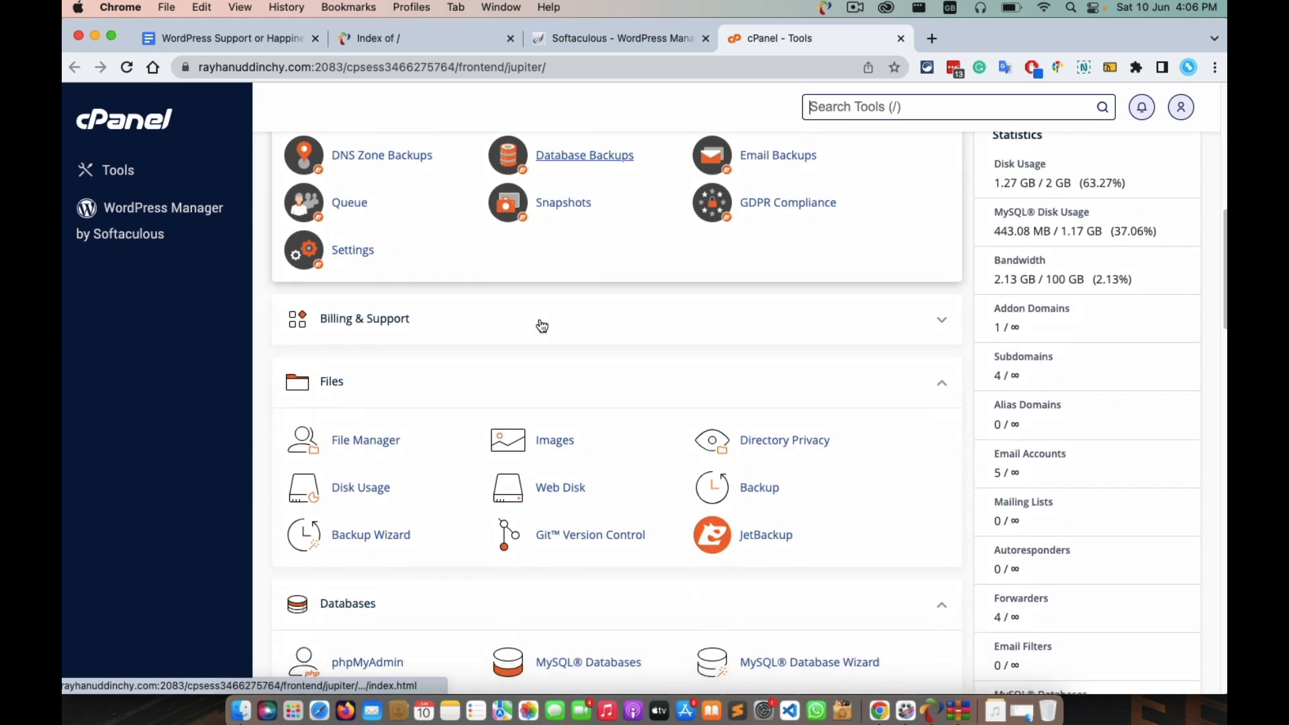
scroll(542, 326, down, 5)
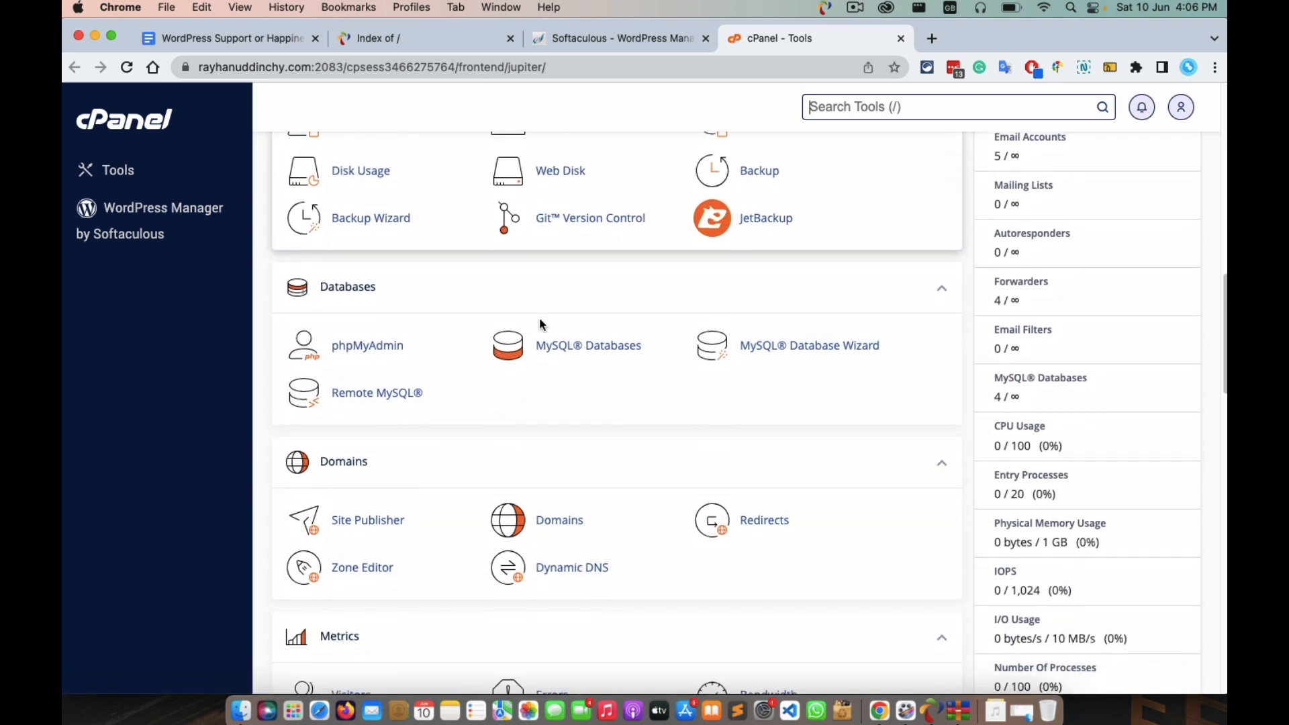
scroll(540, 323, down, 2)
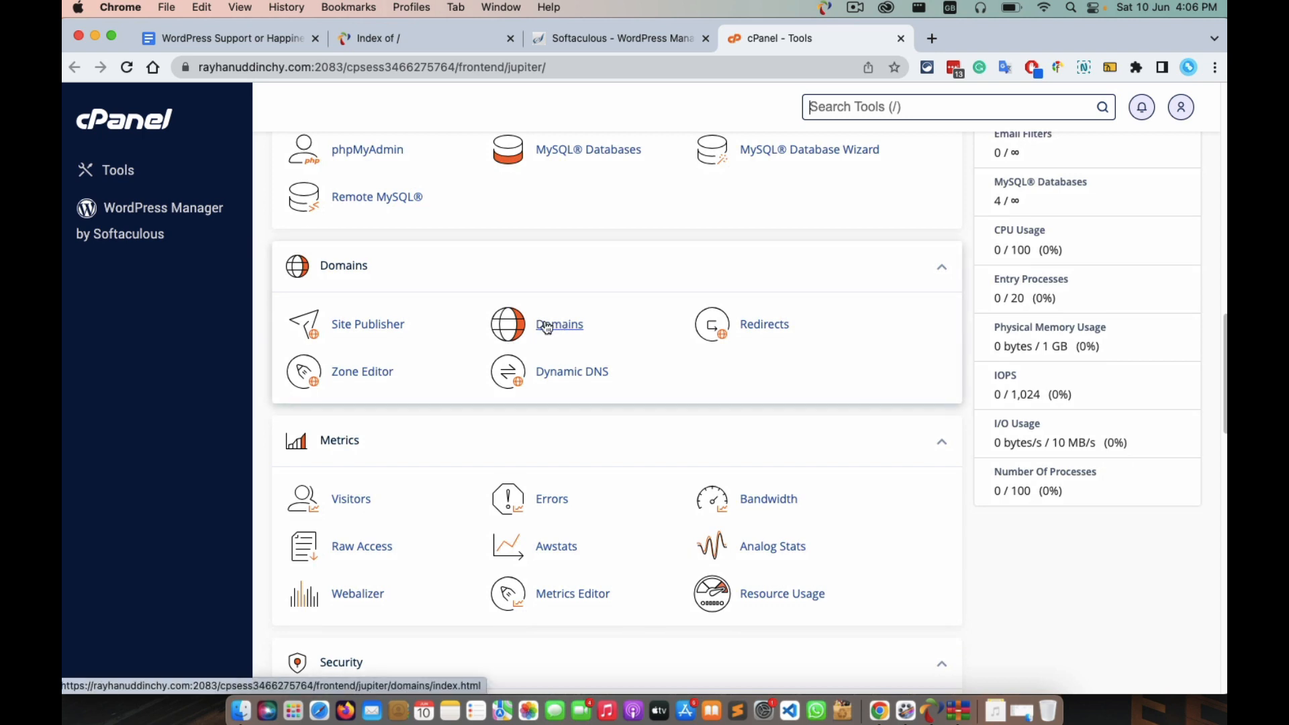
click(547, 327)
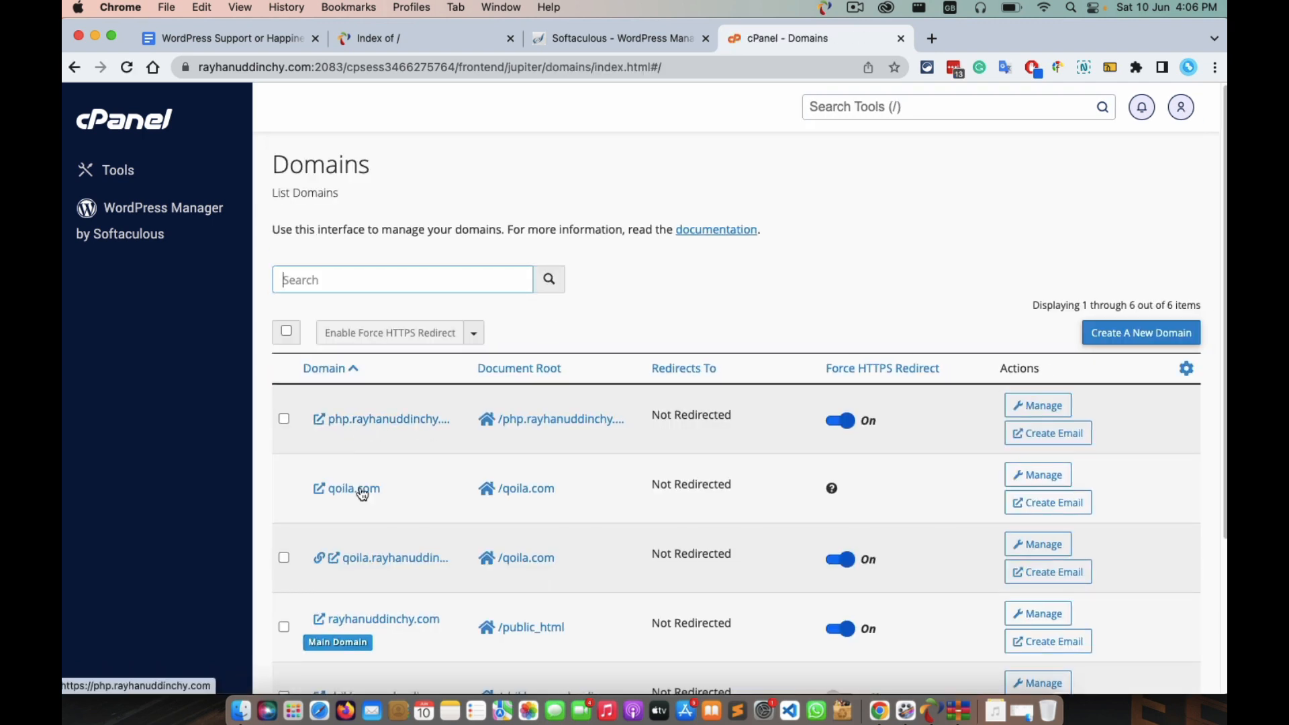
Check that the shikhunsasslanding subdomain's site only lists cgi-bin, then return to WordPress Management.
scroll(360, 529, down, 5)
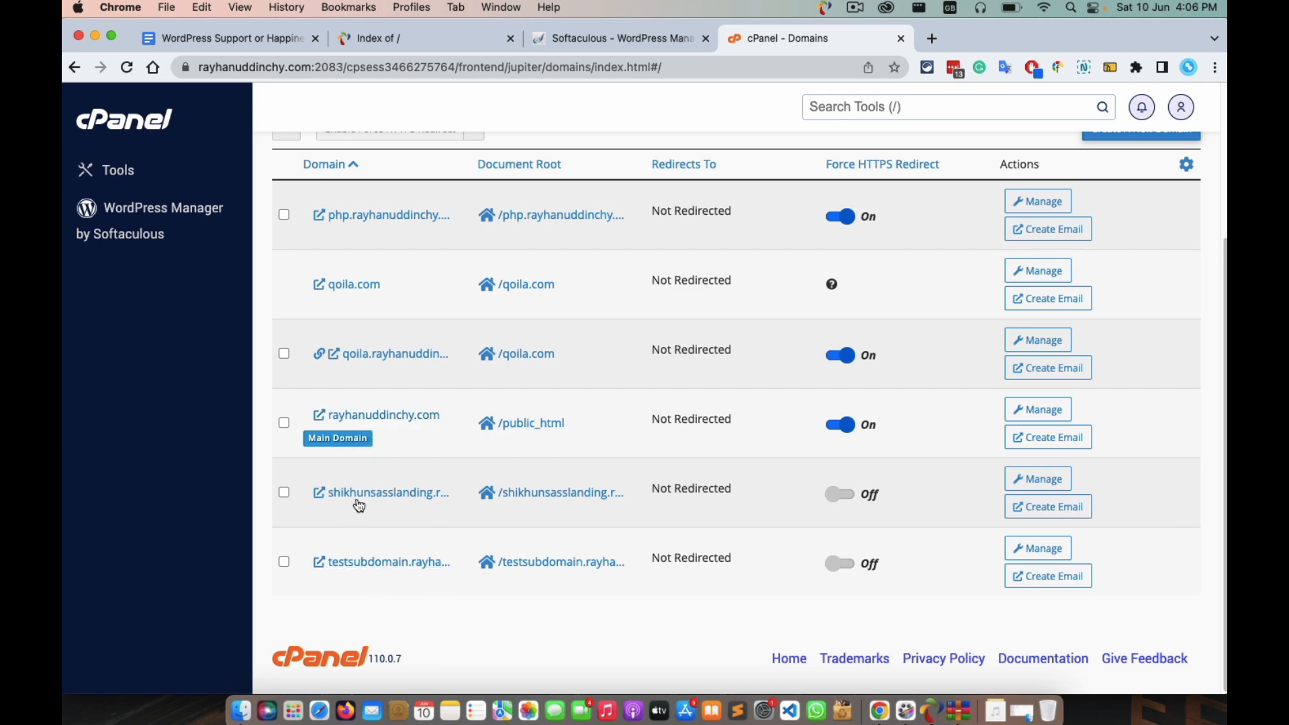
click(416, 494)
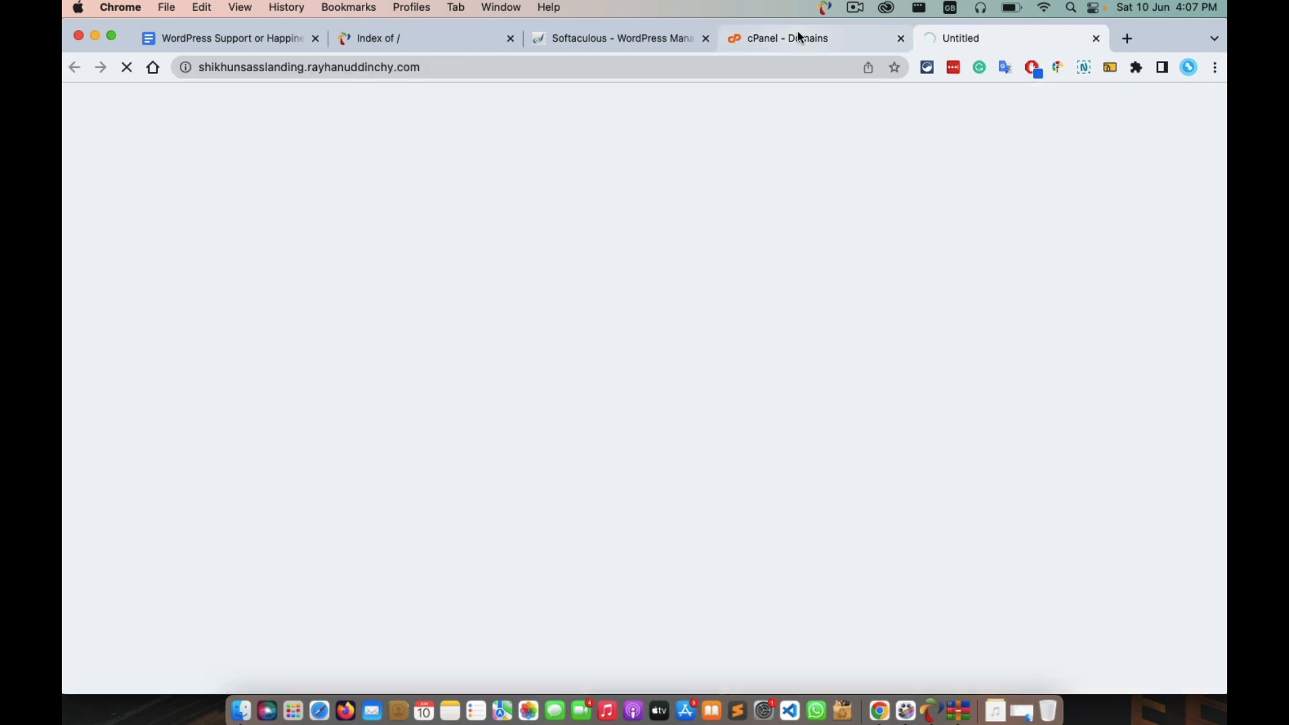
click(797, 34)
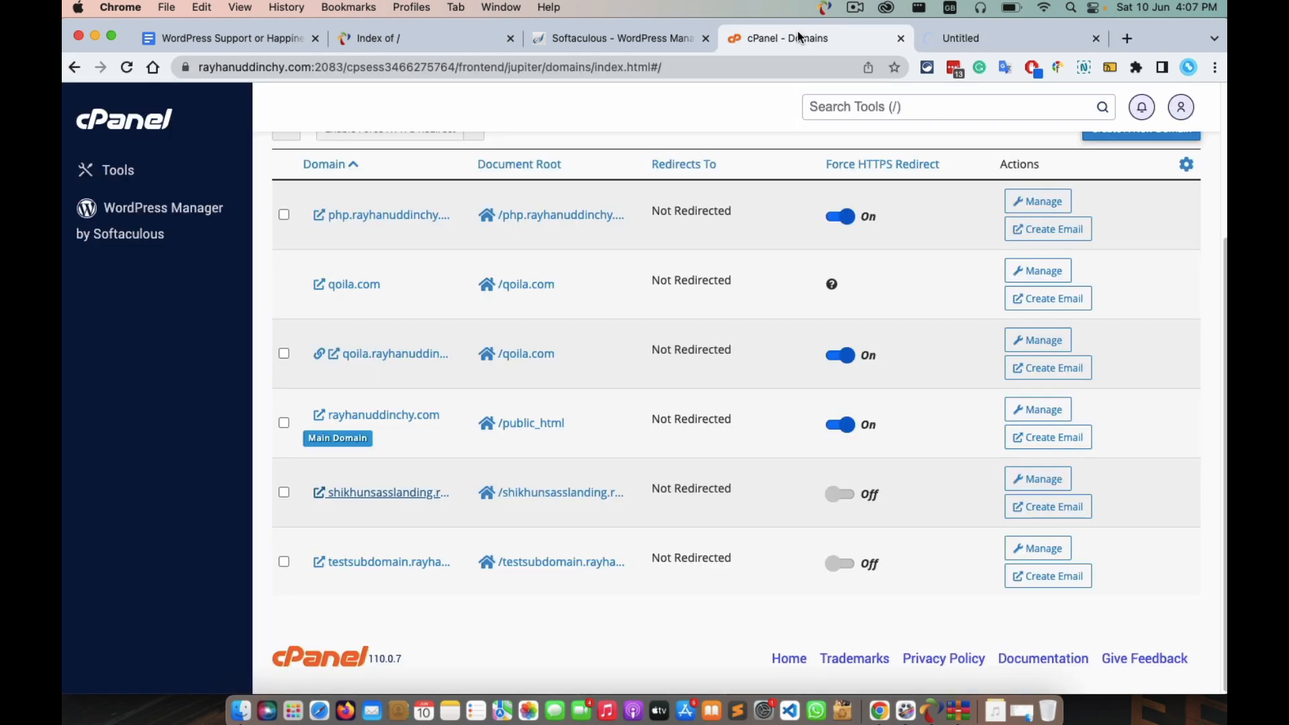
click(606, 41)
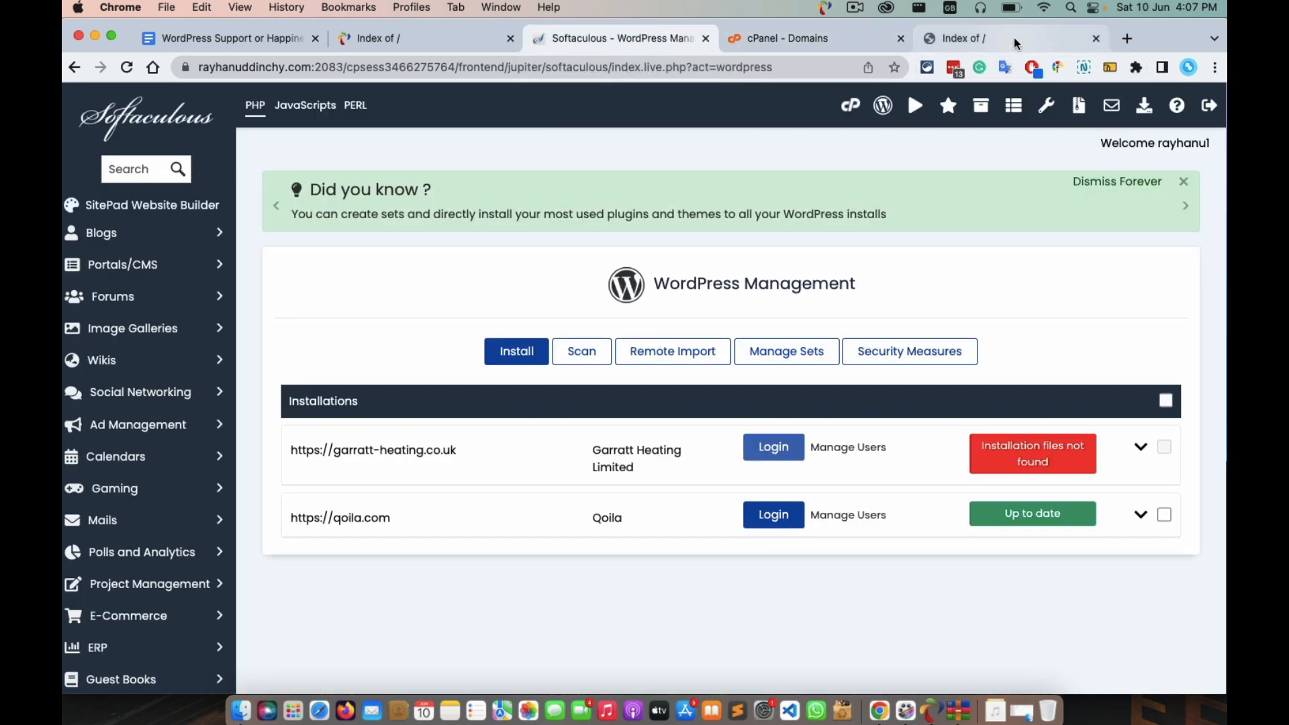
click(1014, 38)
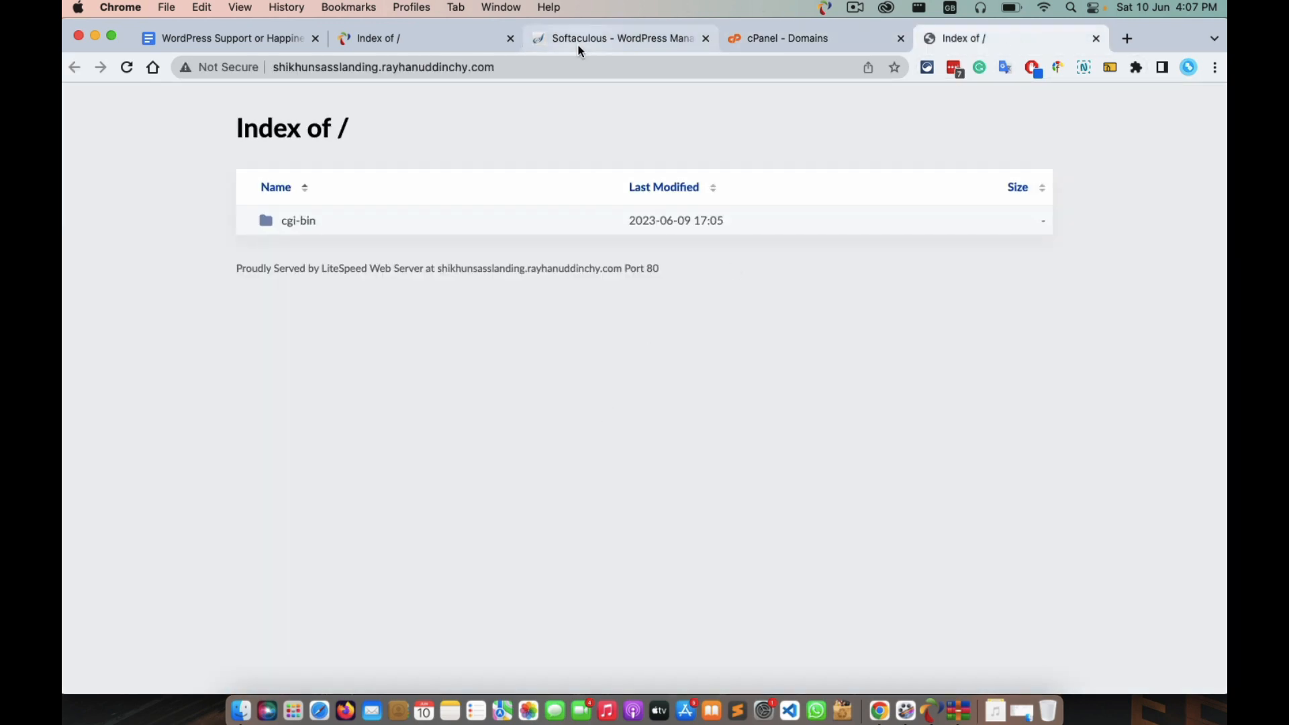
click(579, 46)
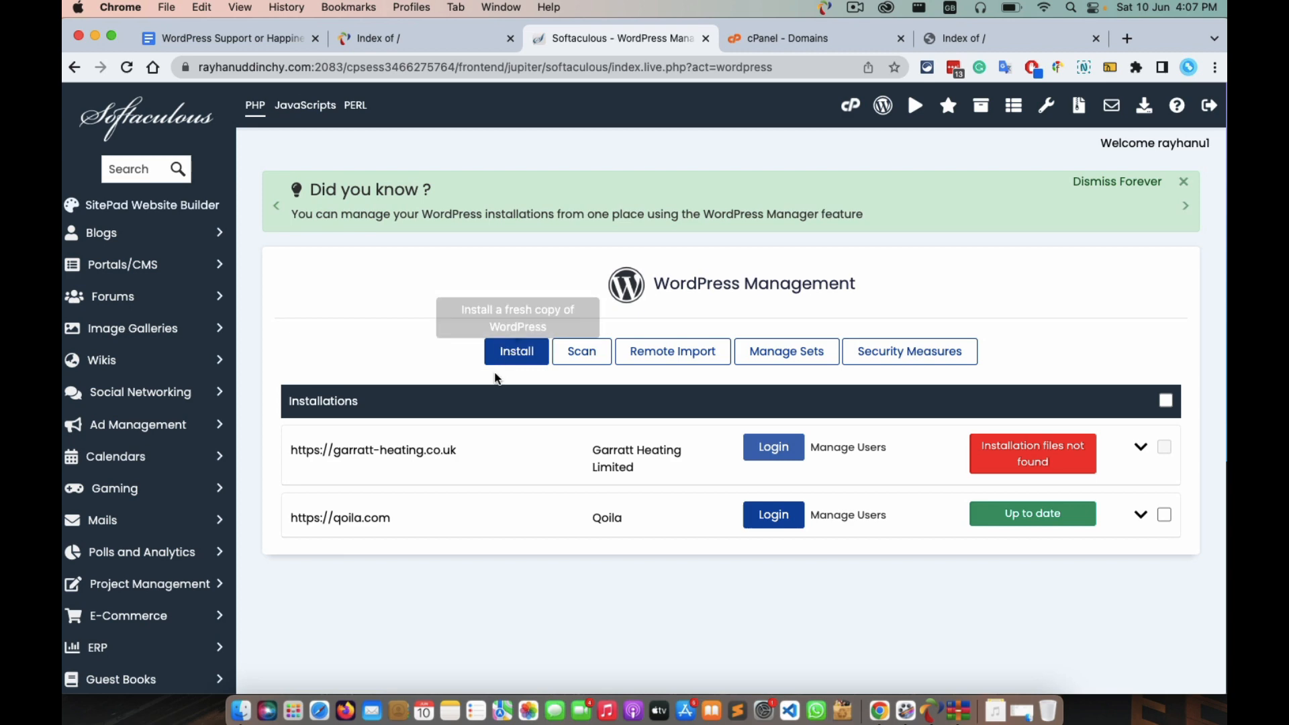
Start a new WordPress install on shikhunsasslanding.rayhanuddinchy.com and select the wp In Directory field.
click(527, 358)
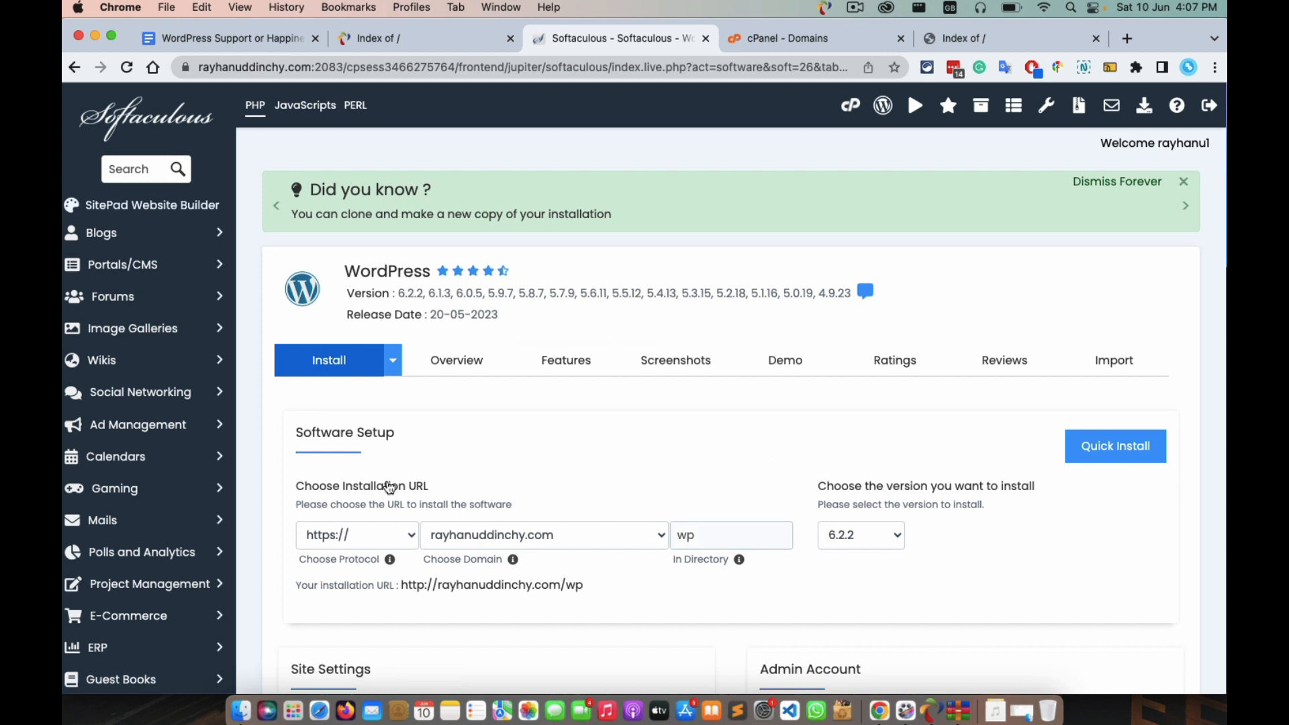
click(576, 536)
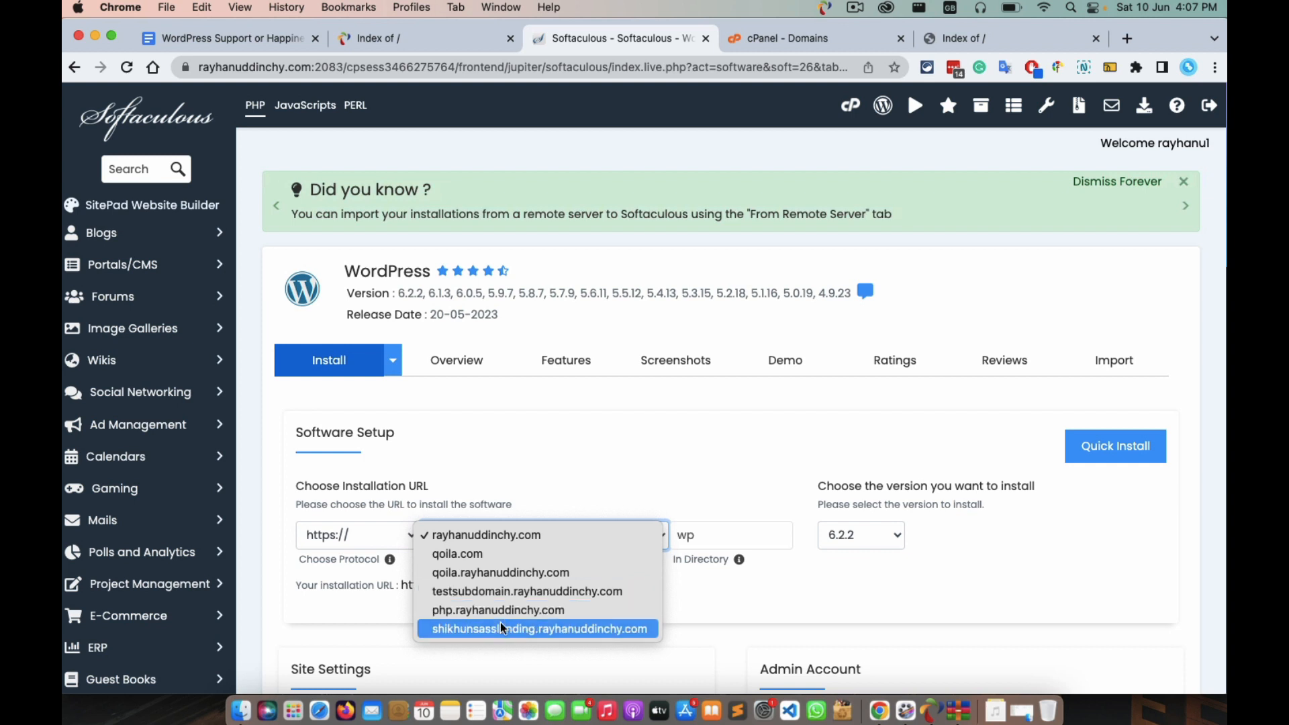
click(589, 629)
click(704, 532)
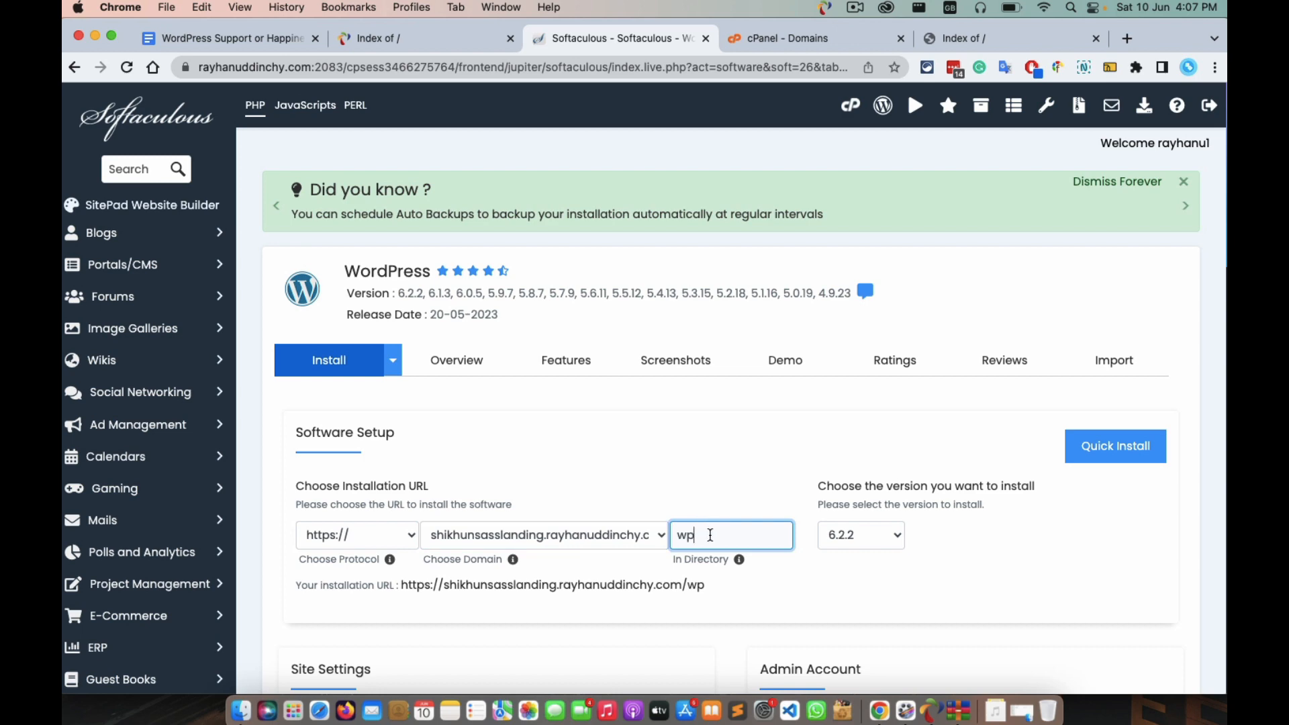
Recheck the subdomain's directory listing, then close that tab.
click(790, 39)
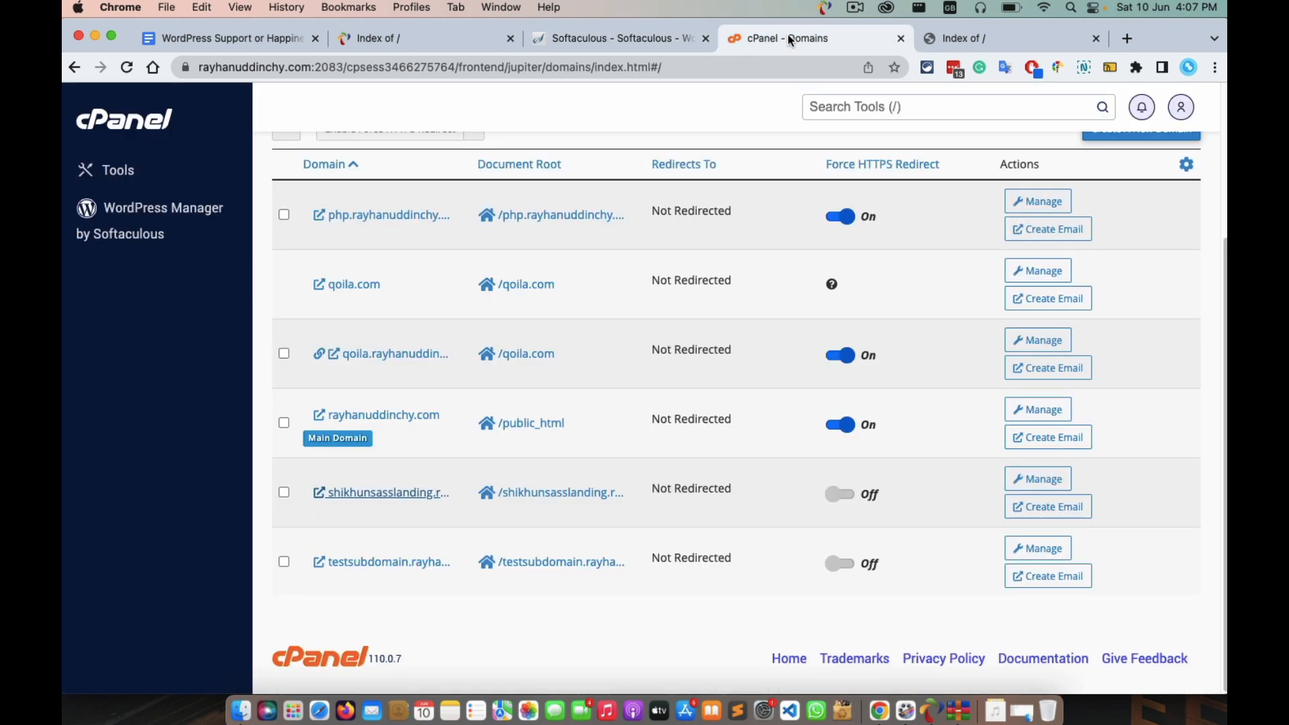
click(997, 47)
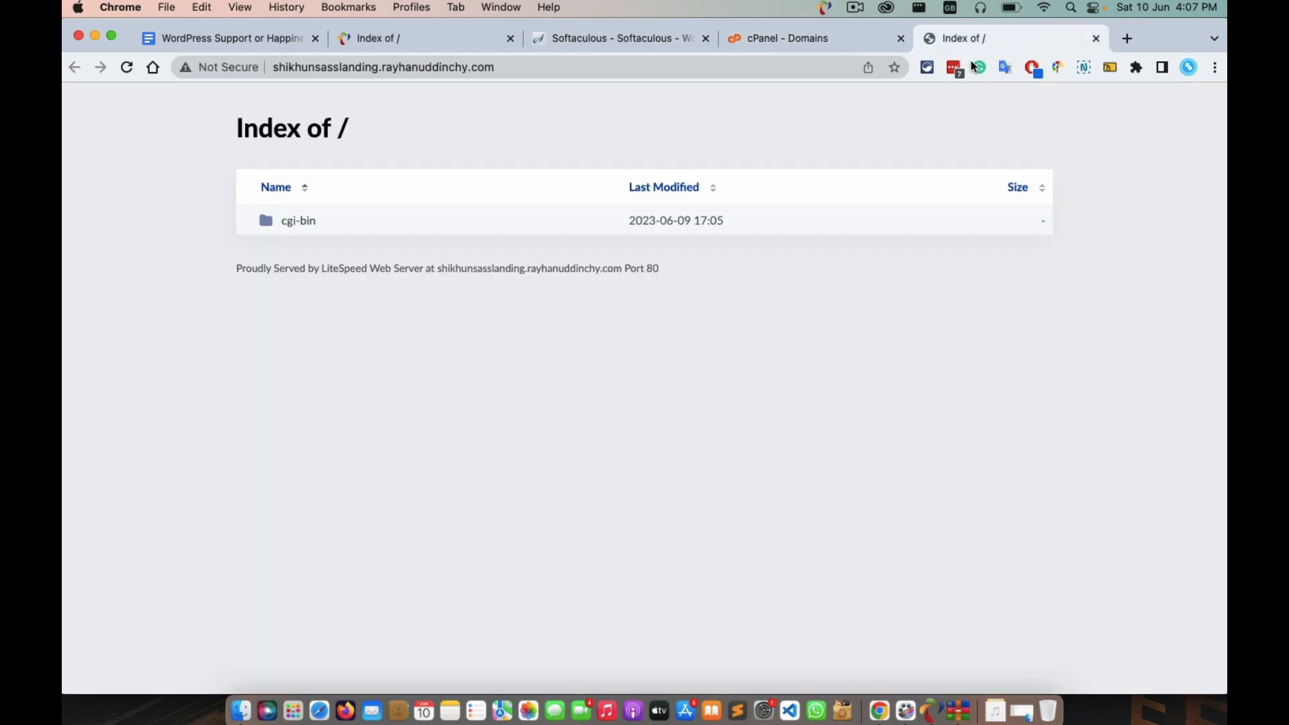
click(1096, 38)
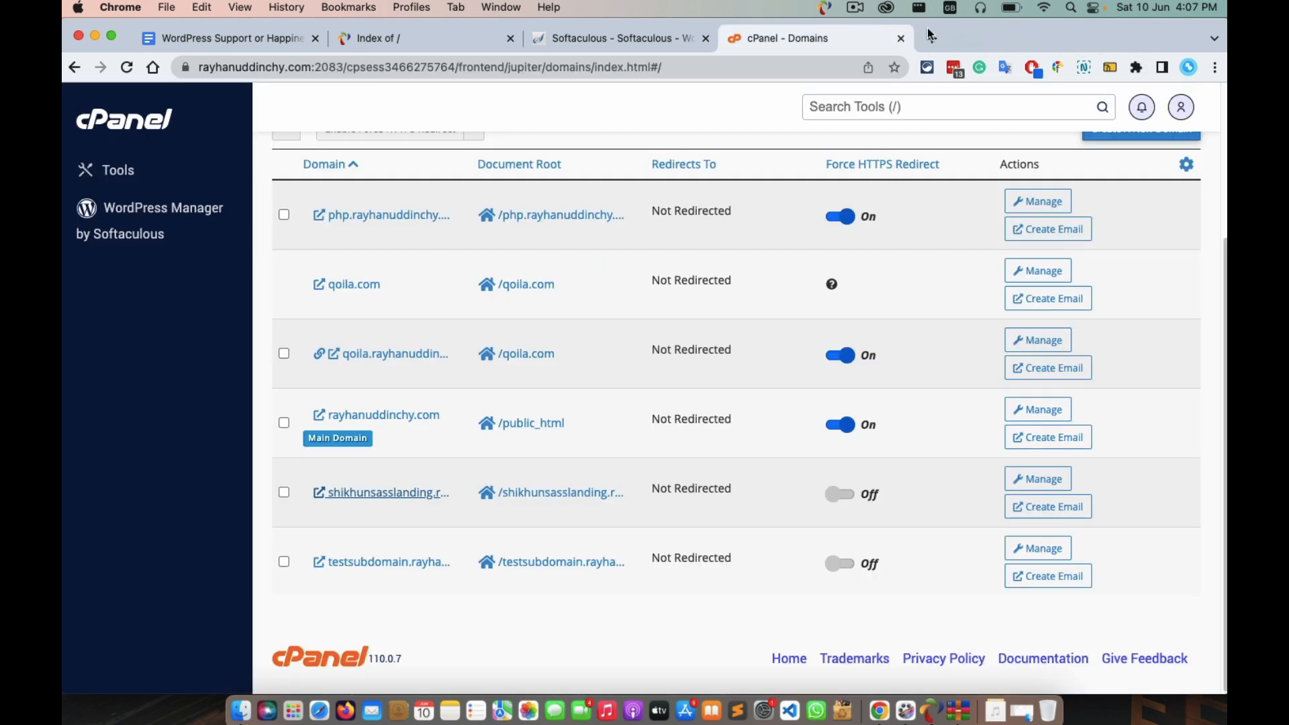
scroll(400, 381, up, 3)
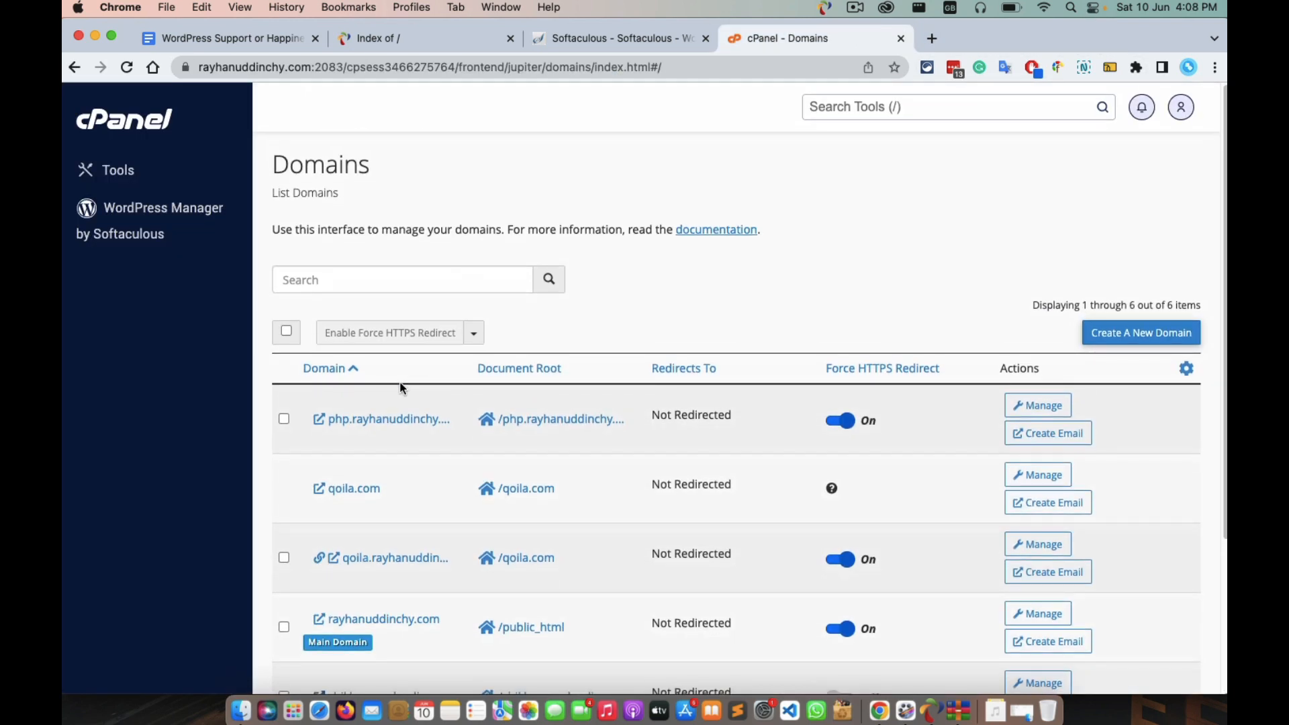
Return to the cPanel Tools overview and bring the Files section into view.
click(116, 173)
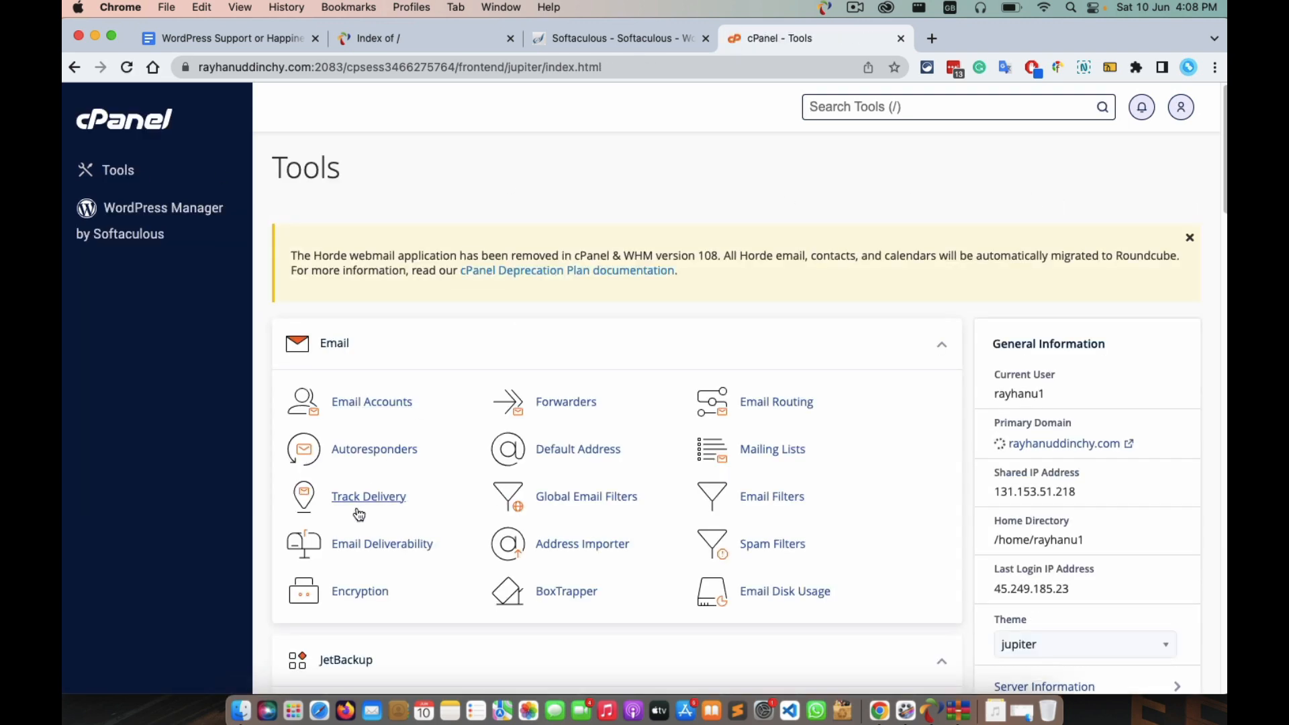
scroll(359, 514, down, 1)
scroll(359, 514, down, 5)
scroll(359, 515, down, 5)
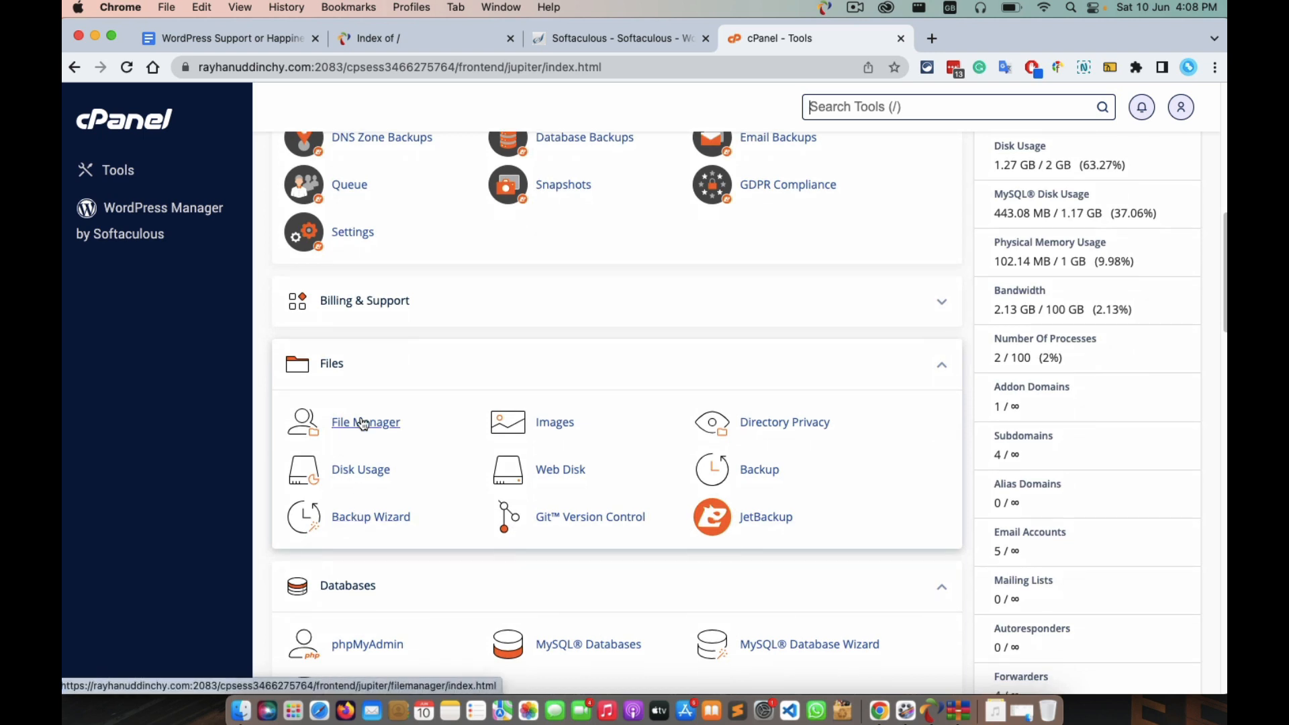
Open File Manager on the shikhunsasslanding folder to see its contents.
click(362, 423)
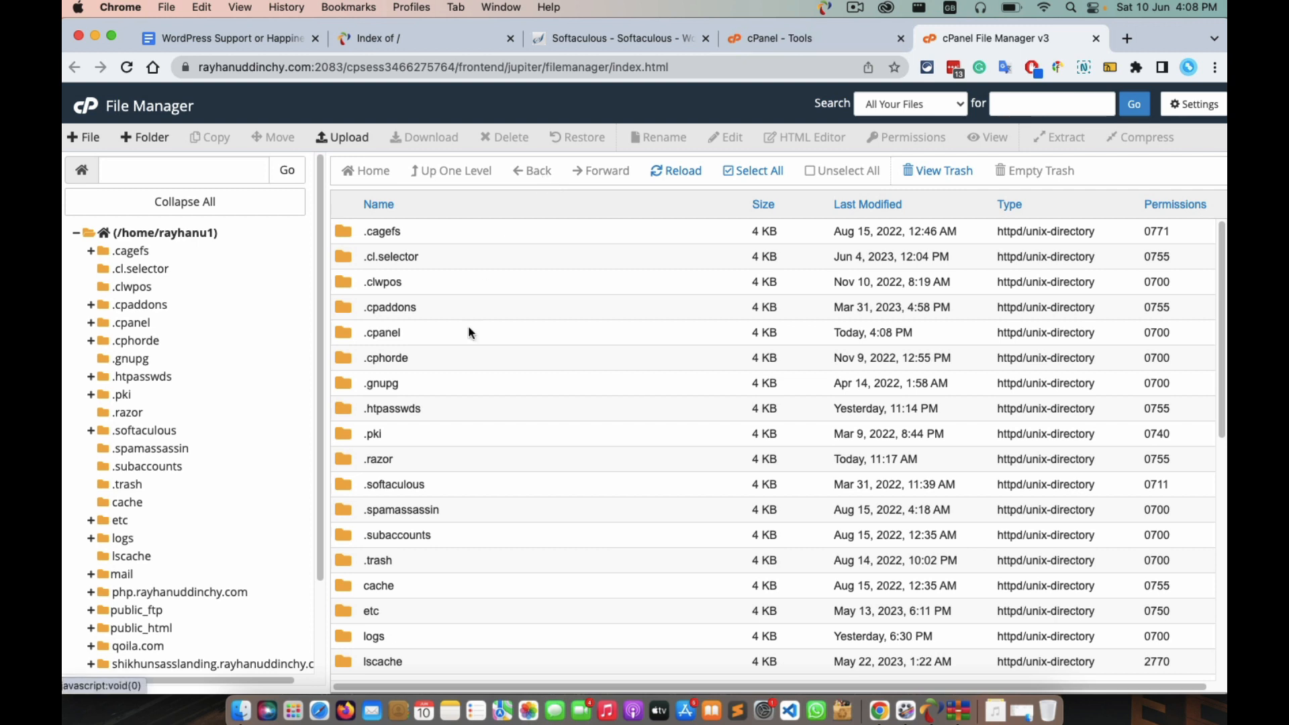
scroll(196, 467, down, 4)
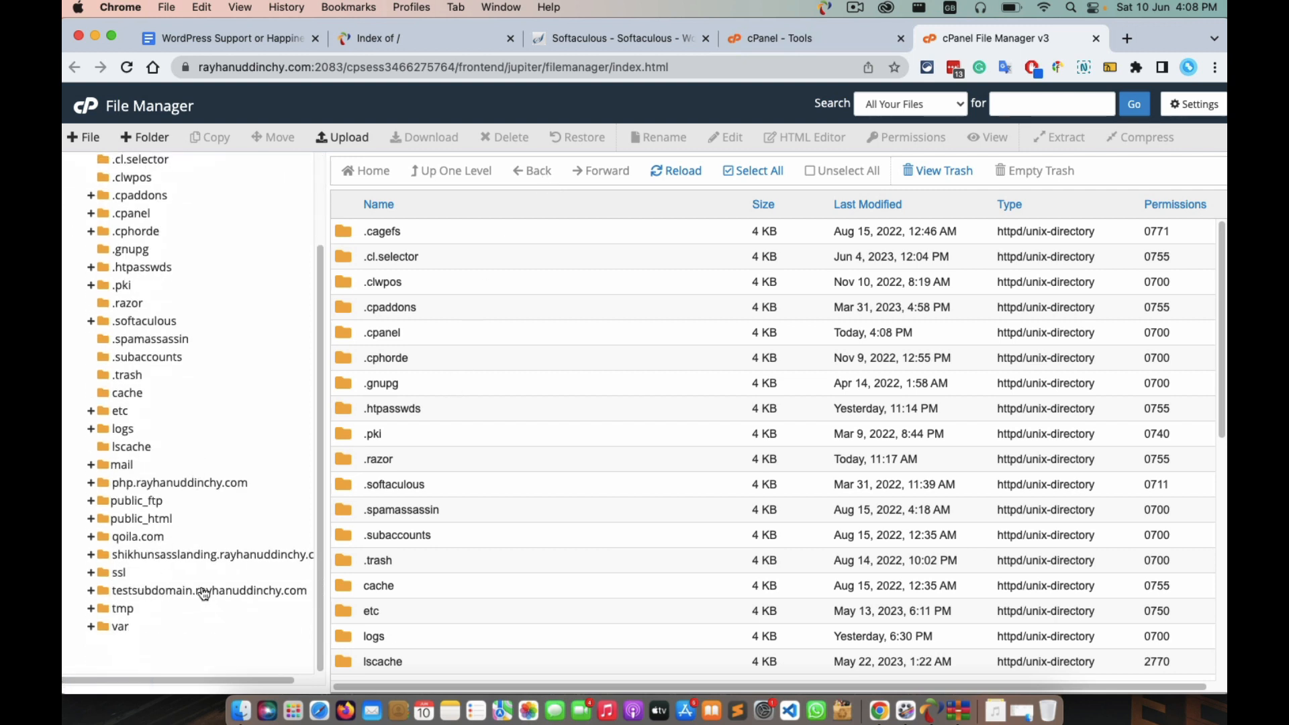
click(149, 555)
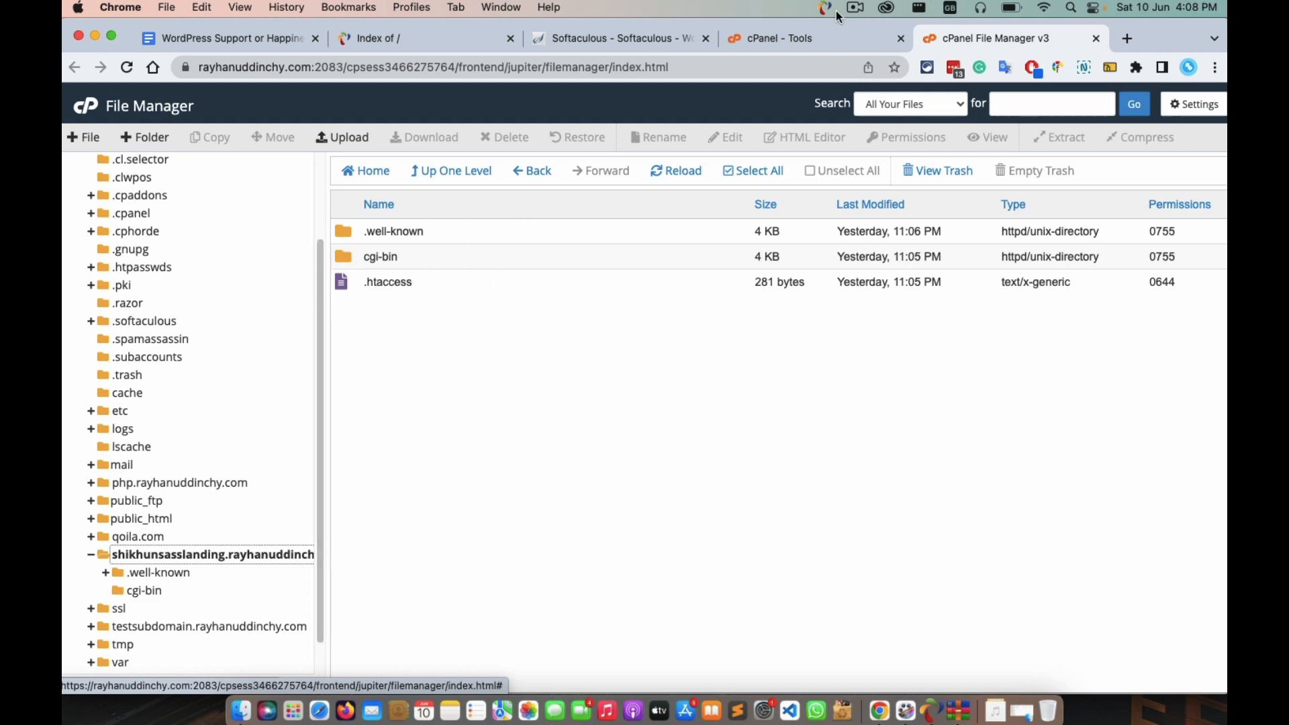
Return to the Softaculous install form and select 'wp' in In Directory.
click(584, 39)
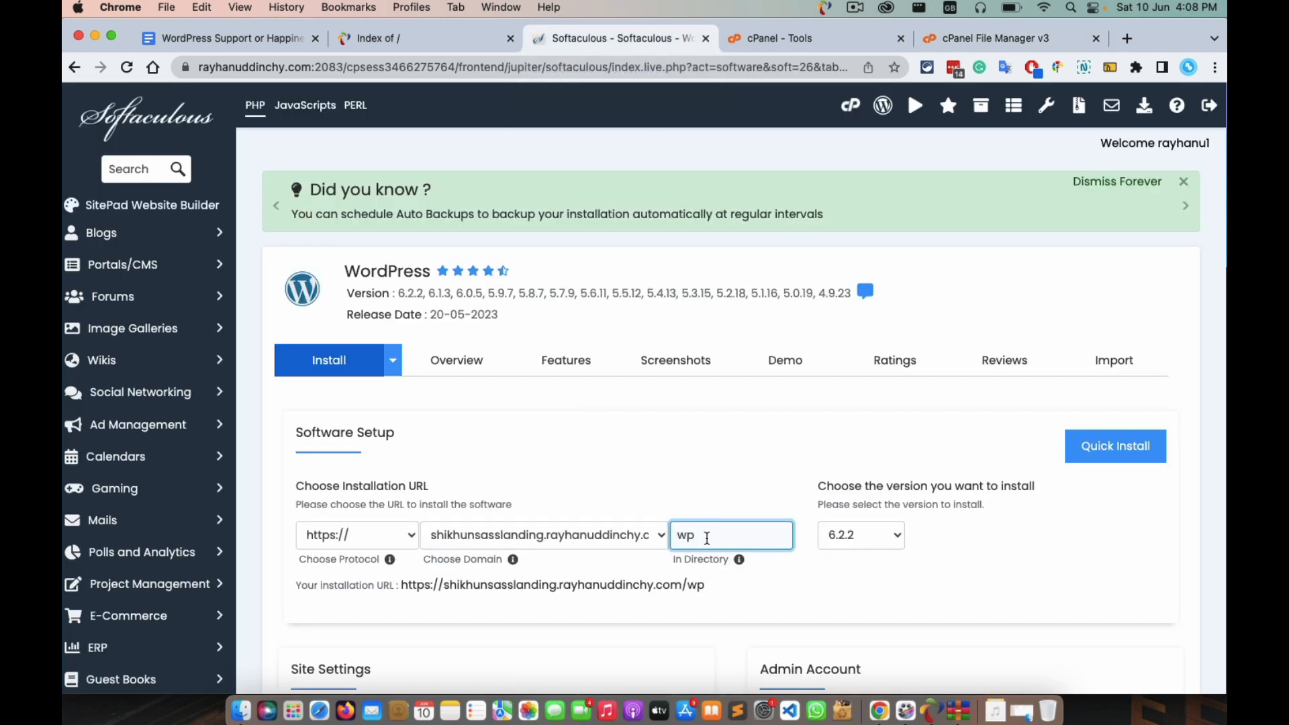
click(991, 37)
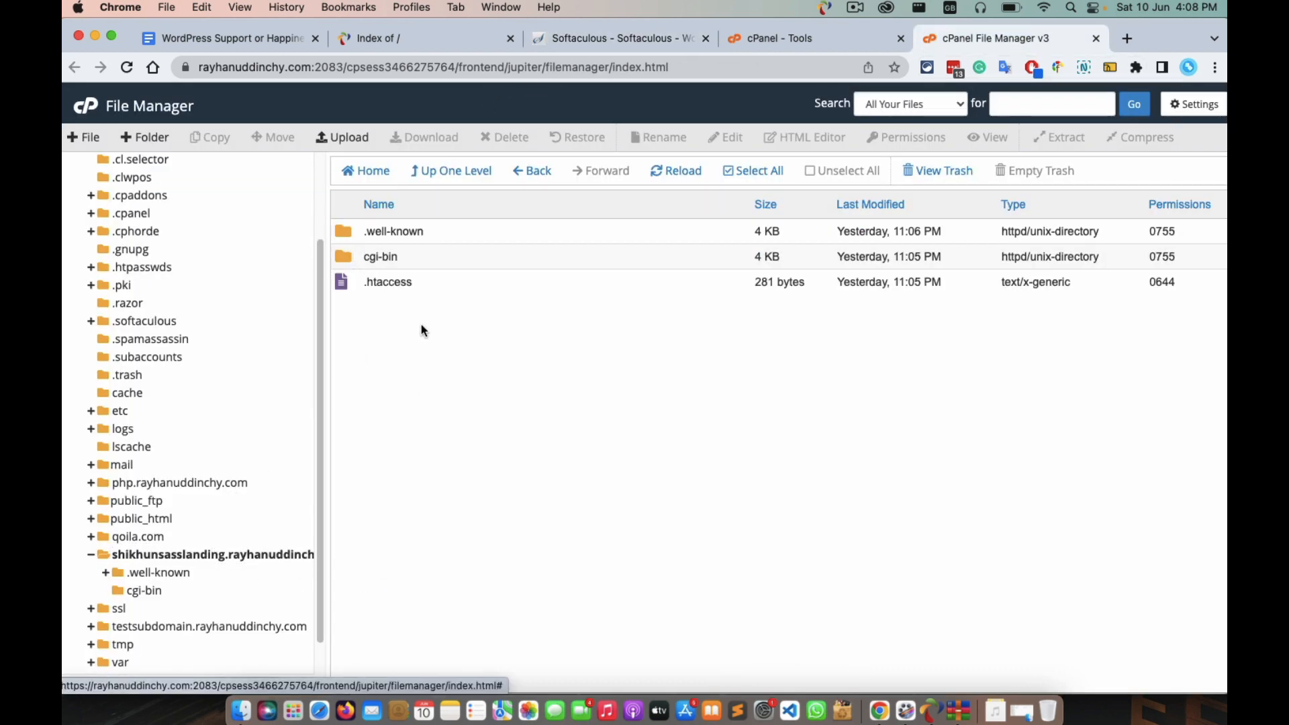
click(599, 39)
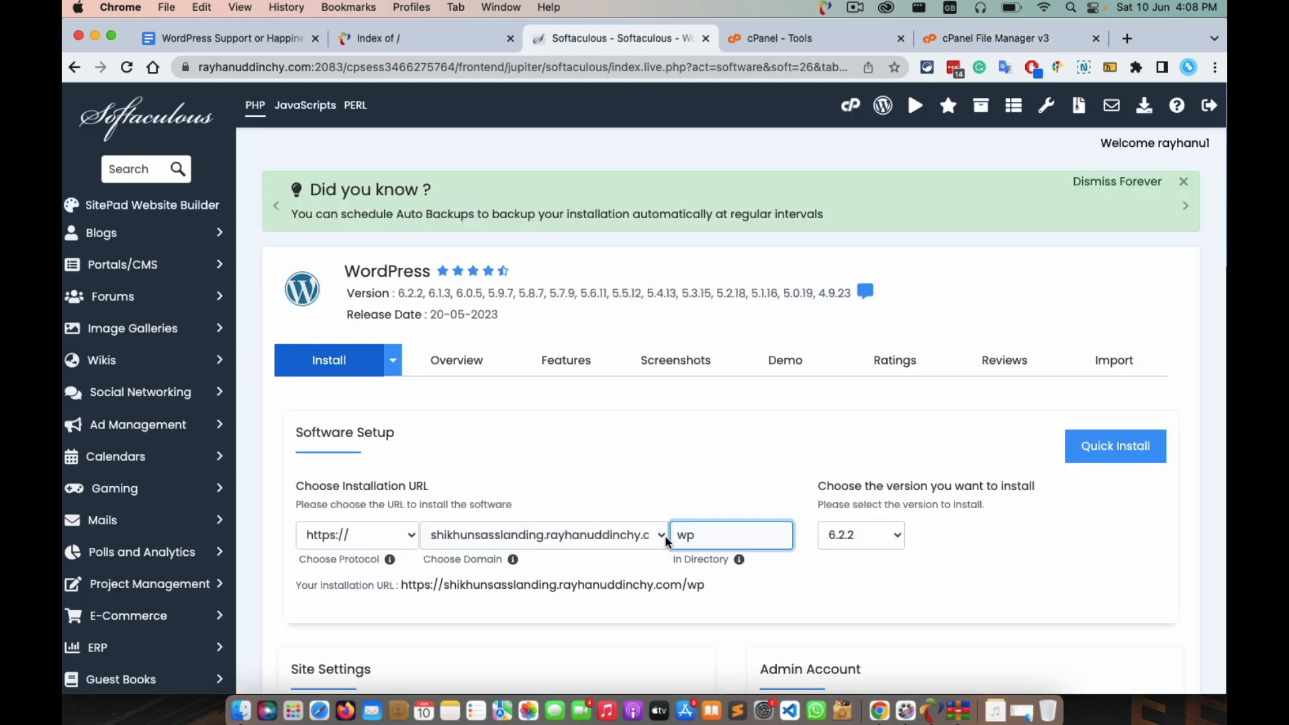
double_click(701, 537)
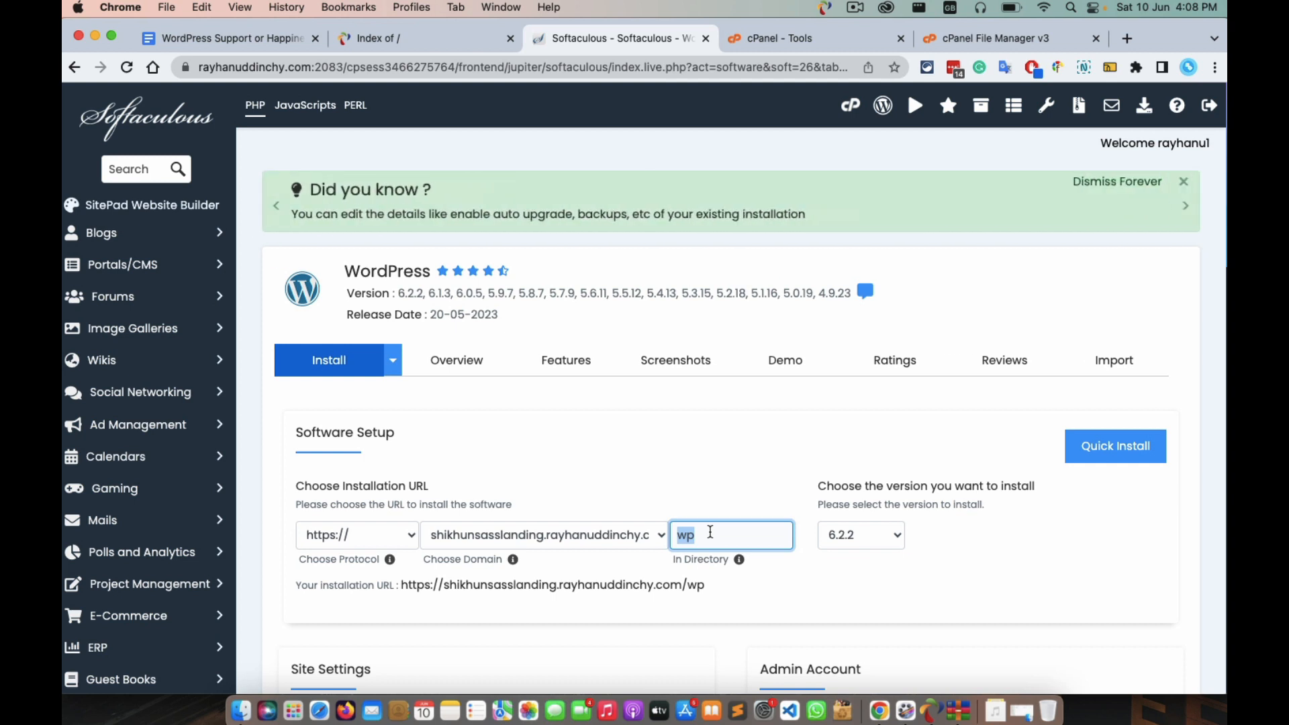
Delete 'wp' from In Directory so WordPress installs at the subdomain root.
key(BackSpace)
click(944, 578)
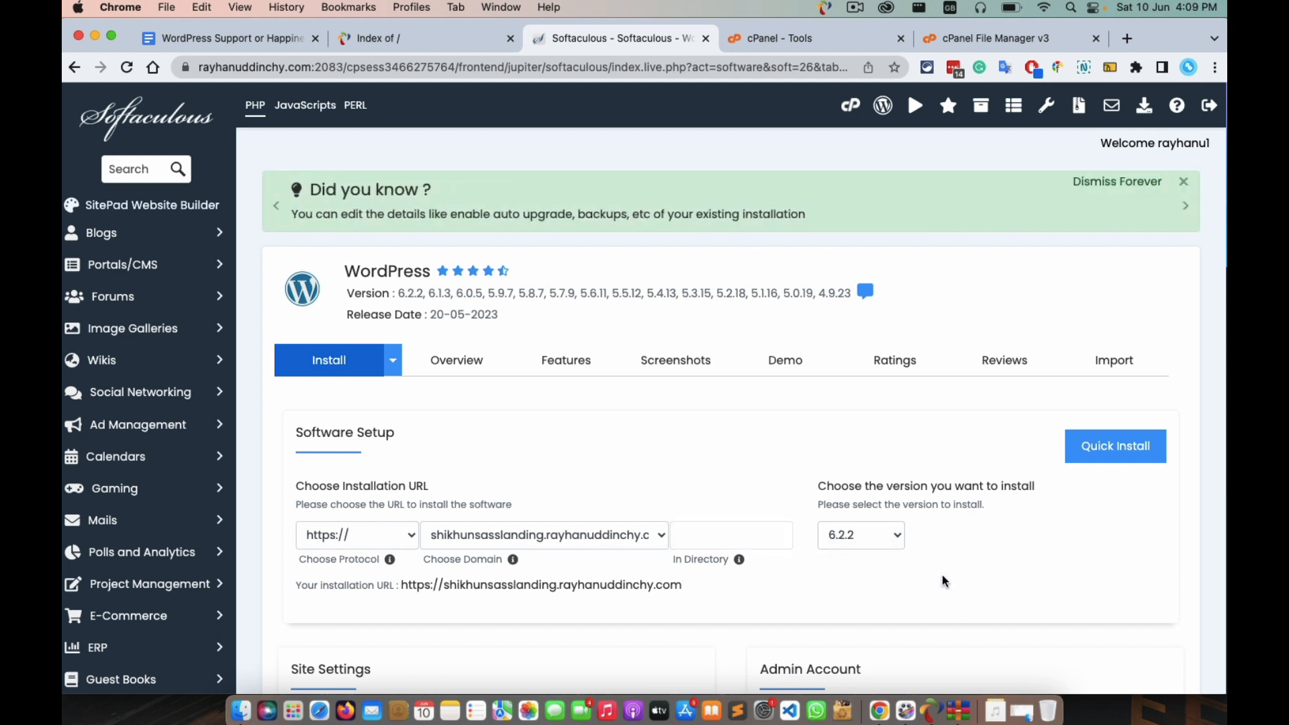
click(988, 39)
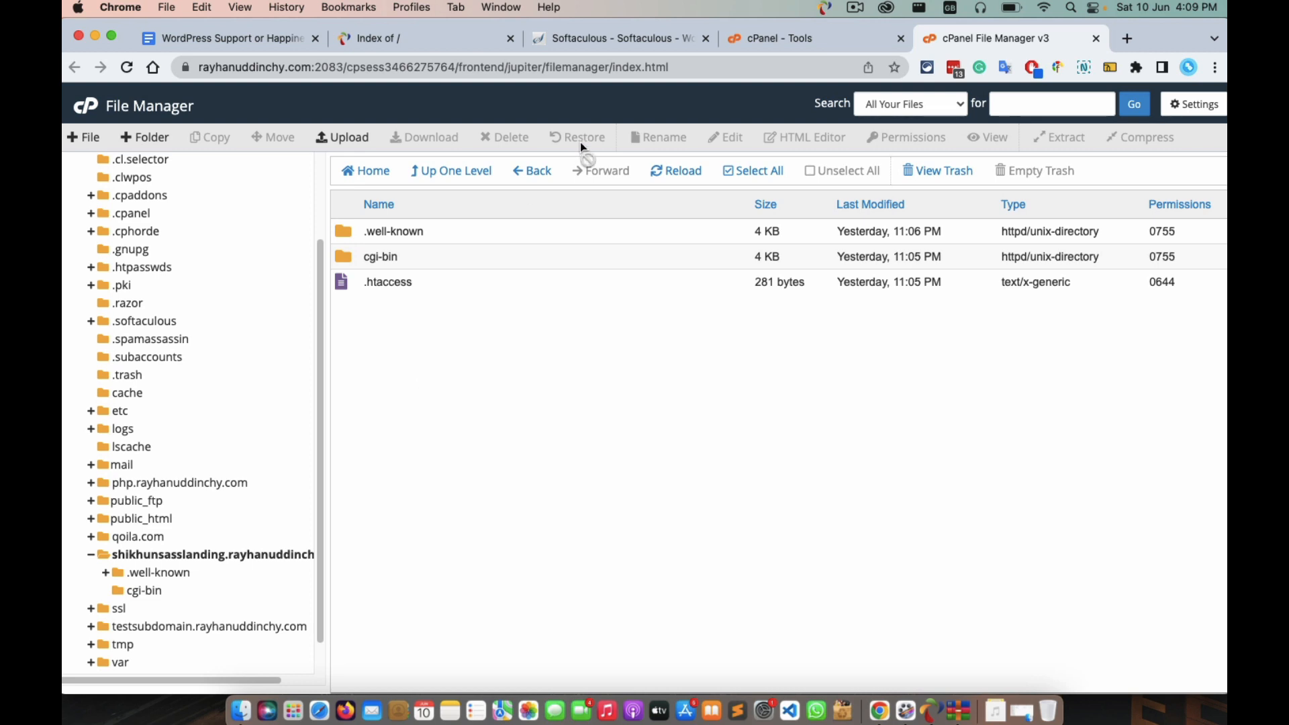
click(568, 43)
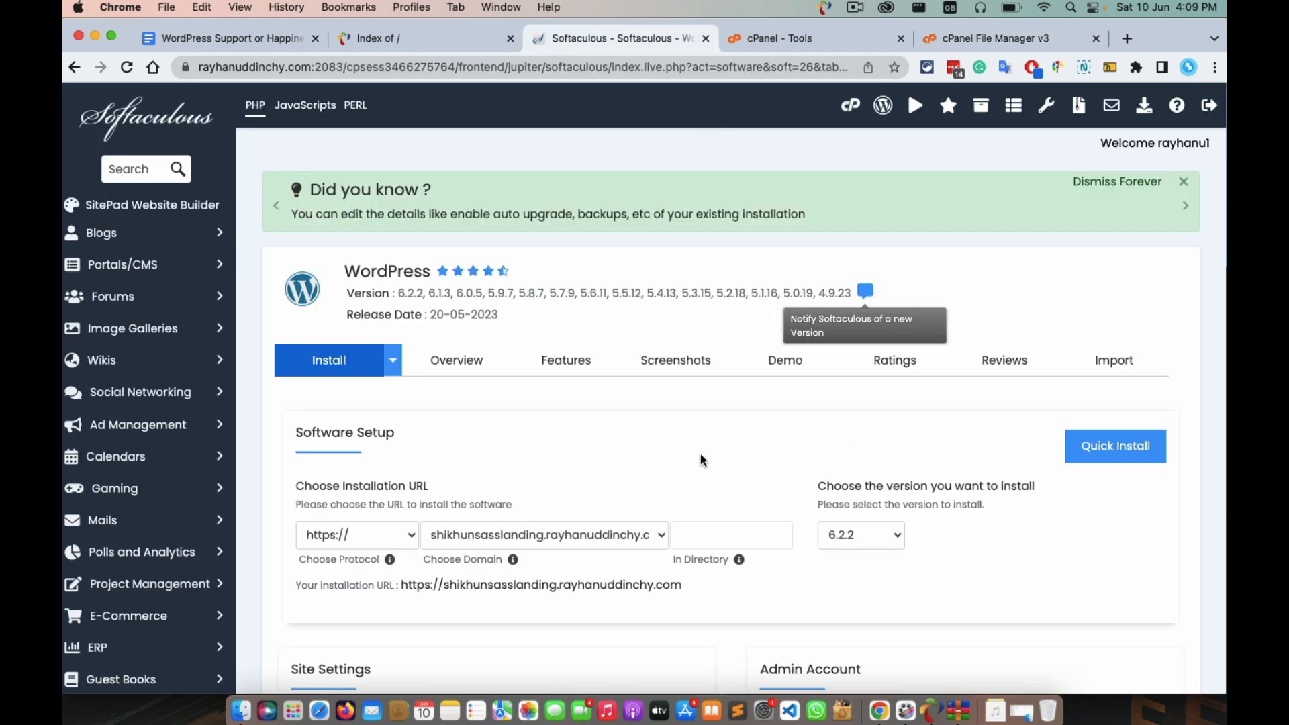
scroll(742, 460, down, 3)
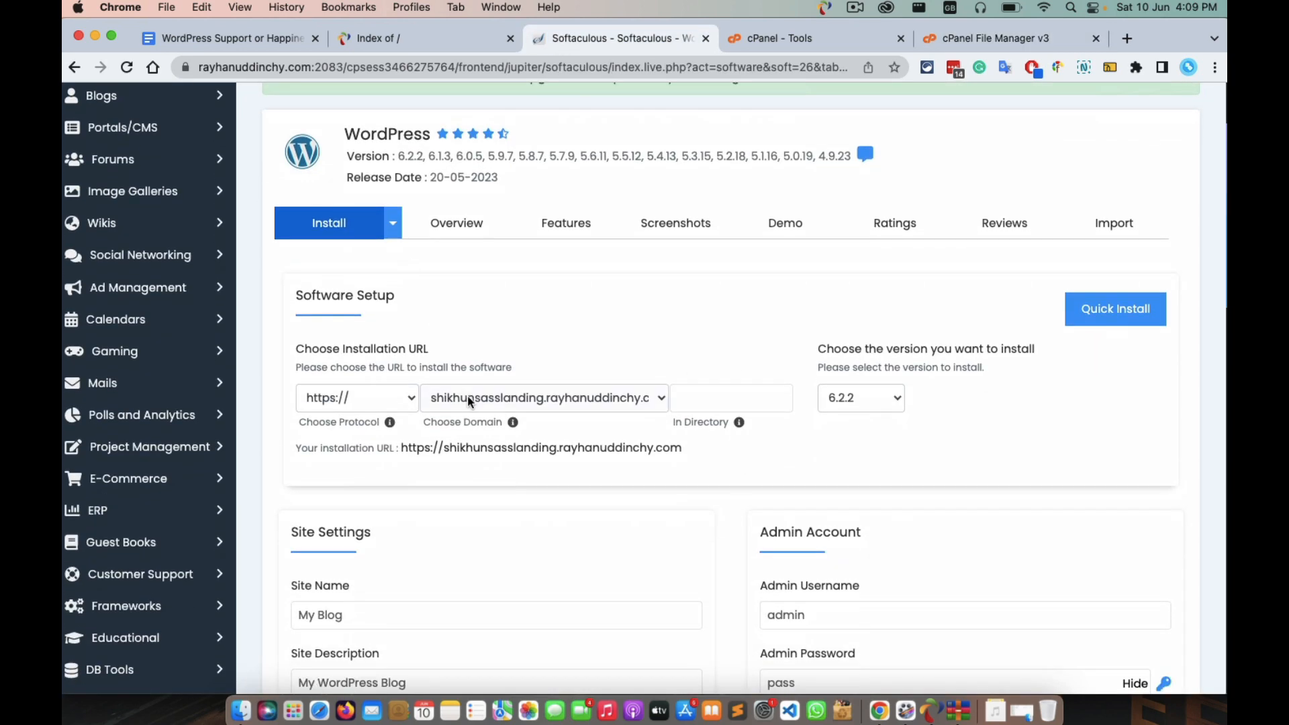
click(369, 398)
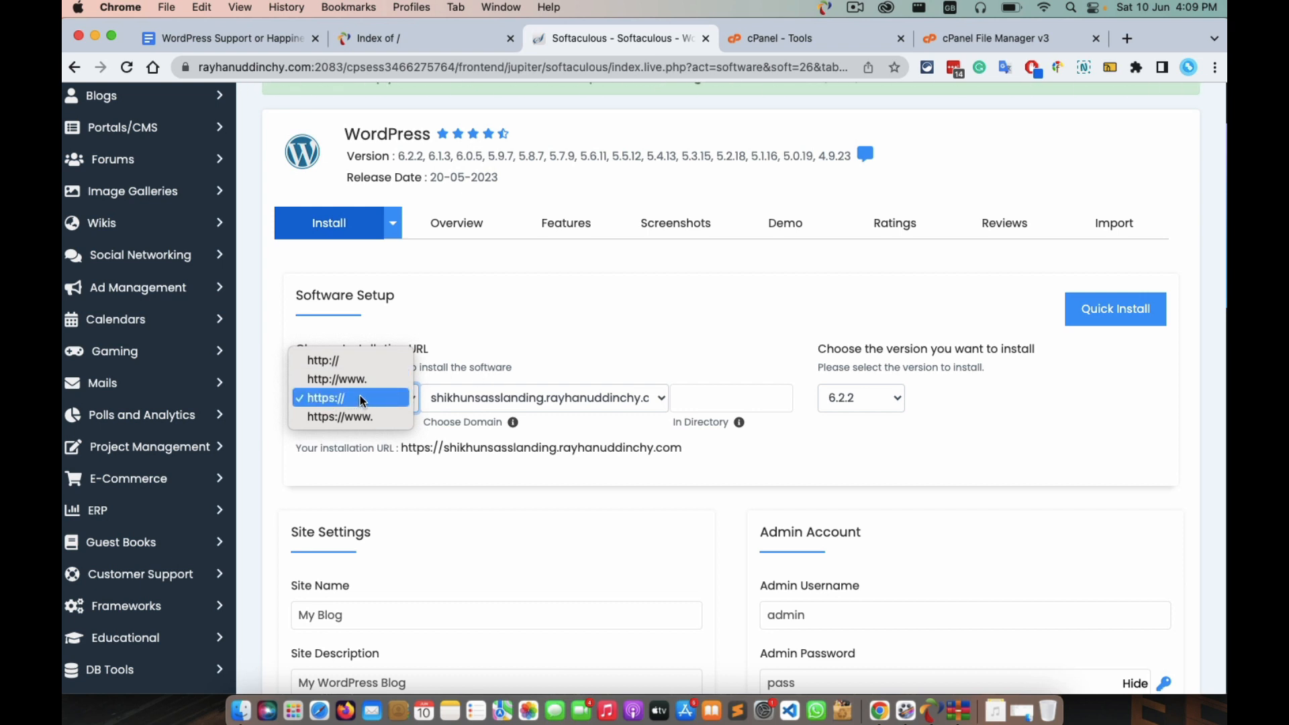
click(538, 301)
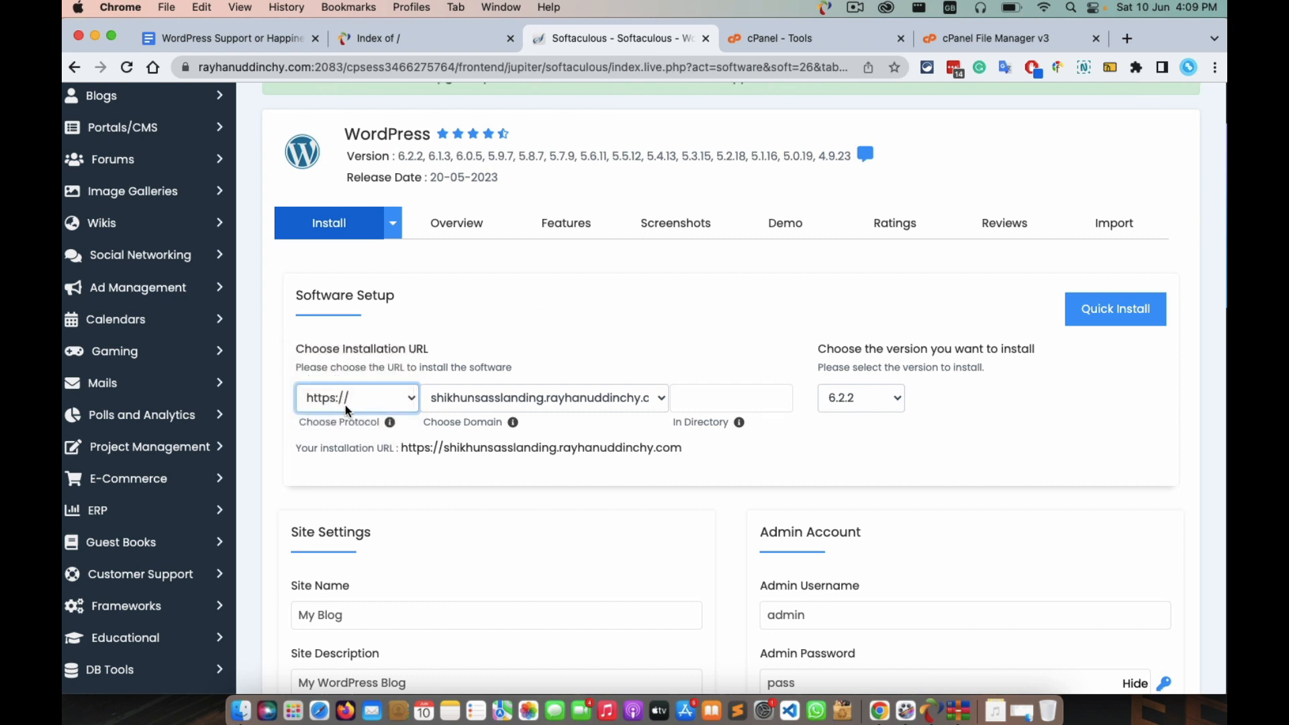
key(Tab)
key(Tab)
click(843, 404)
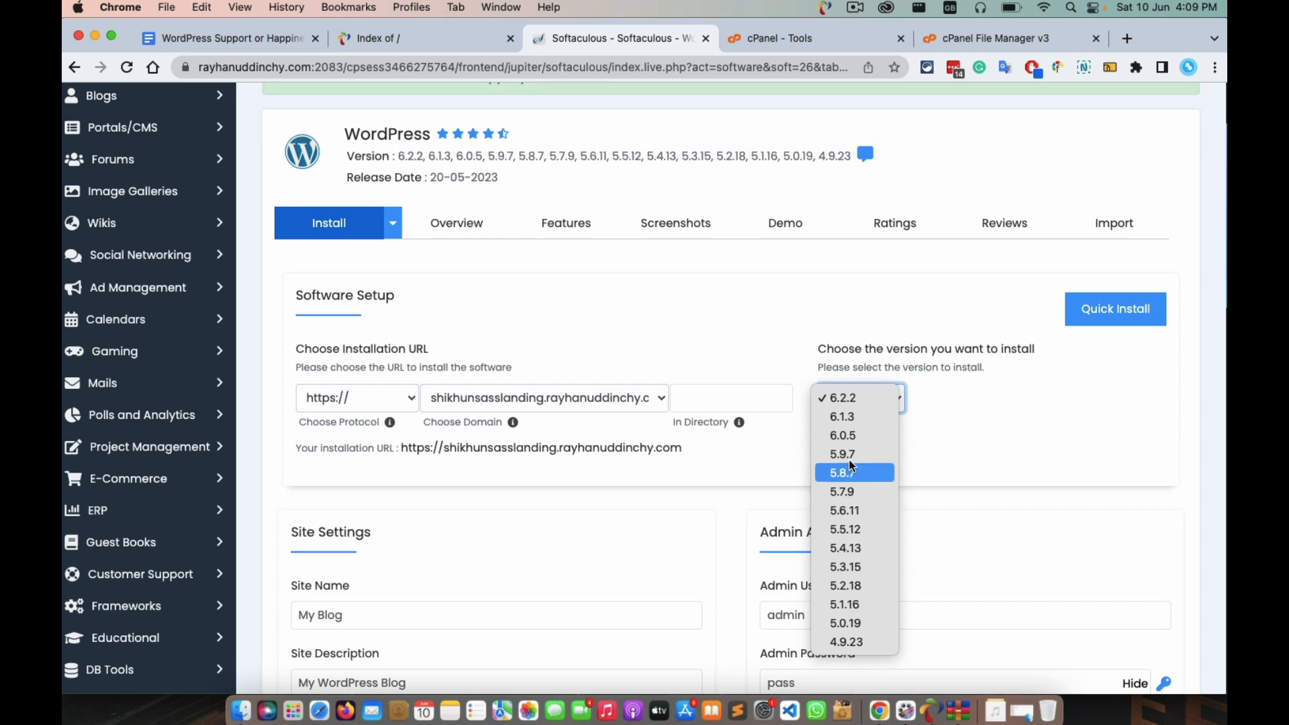
click(998, 429)
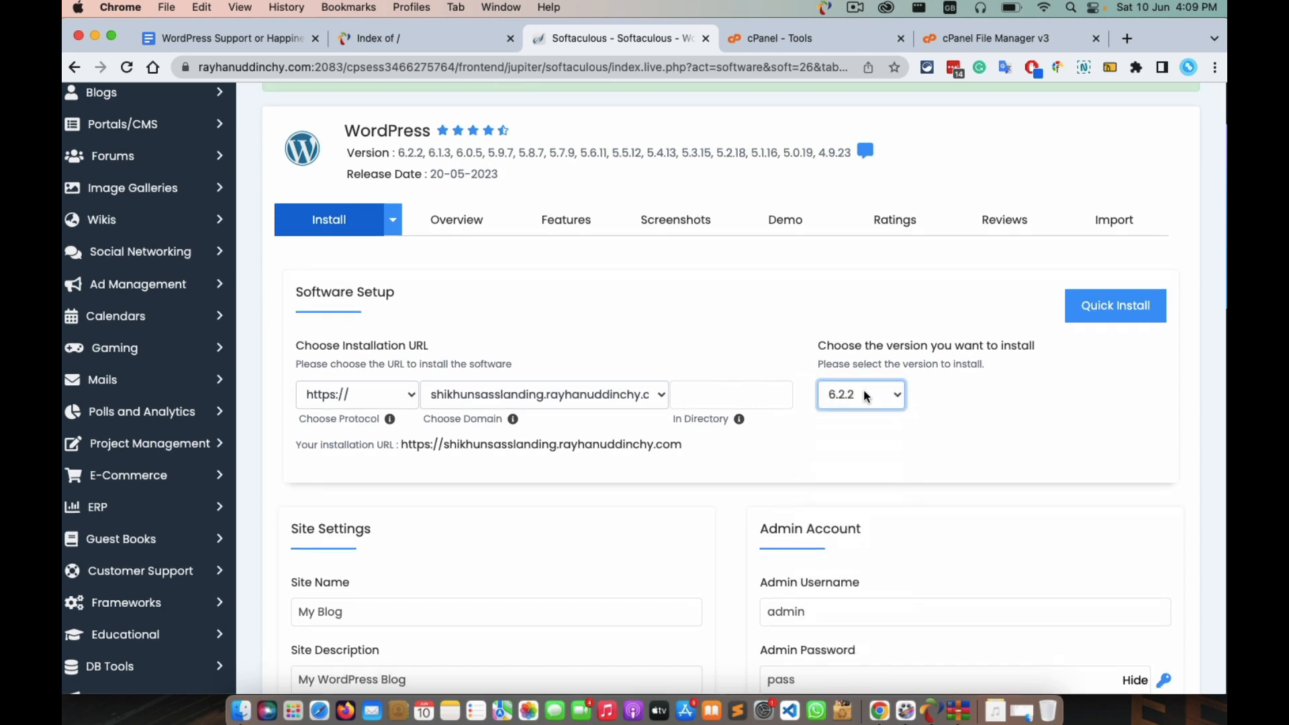
scroll(863, 390, down, 3)
scroll(865, 390, down, 1)
click(310, 329)
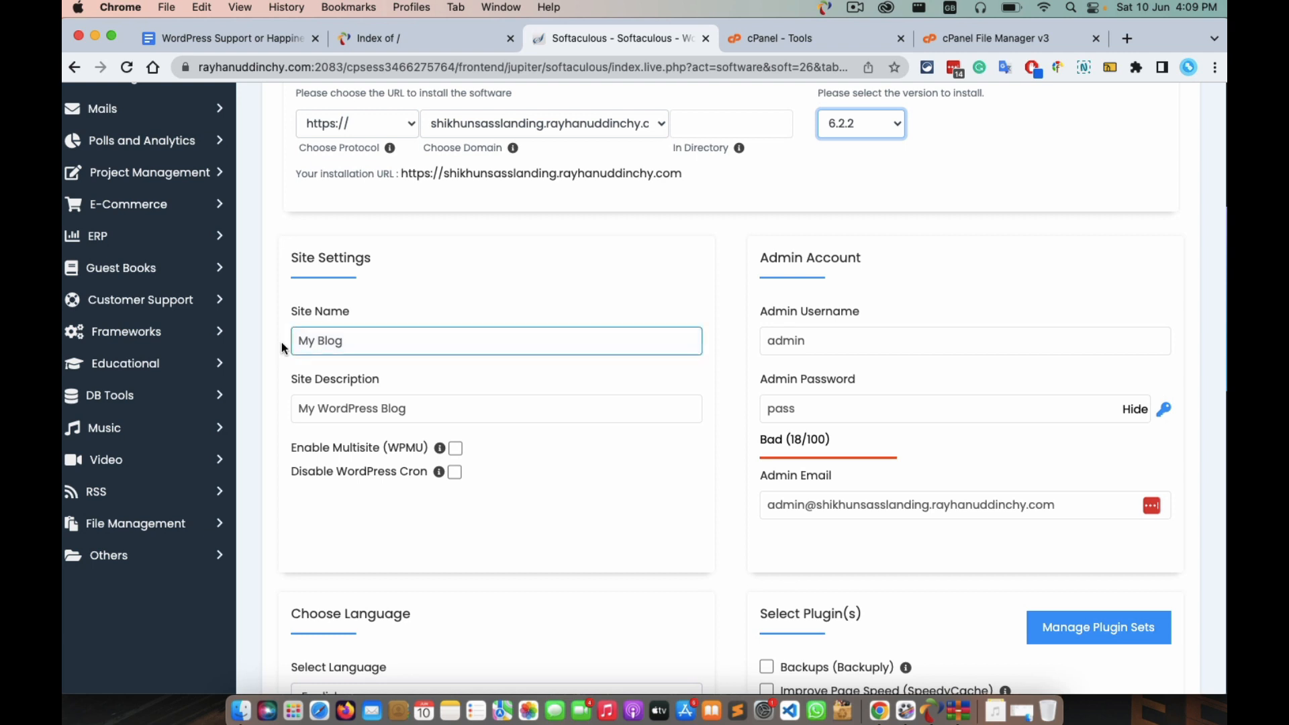
click(249, 301)
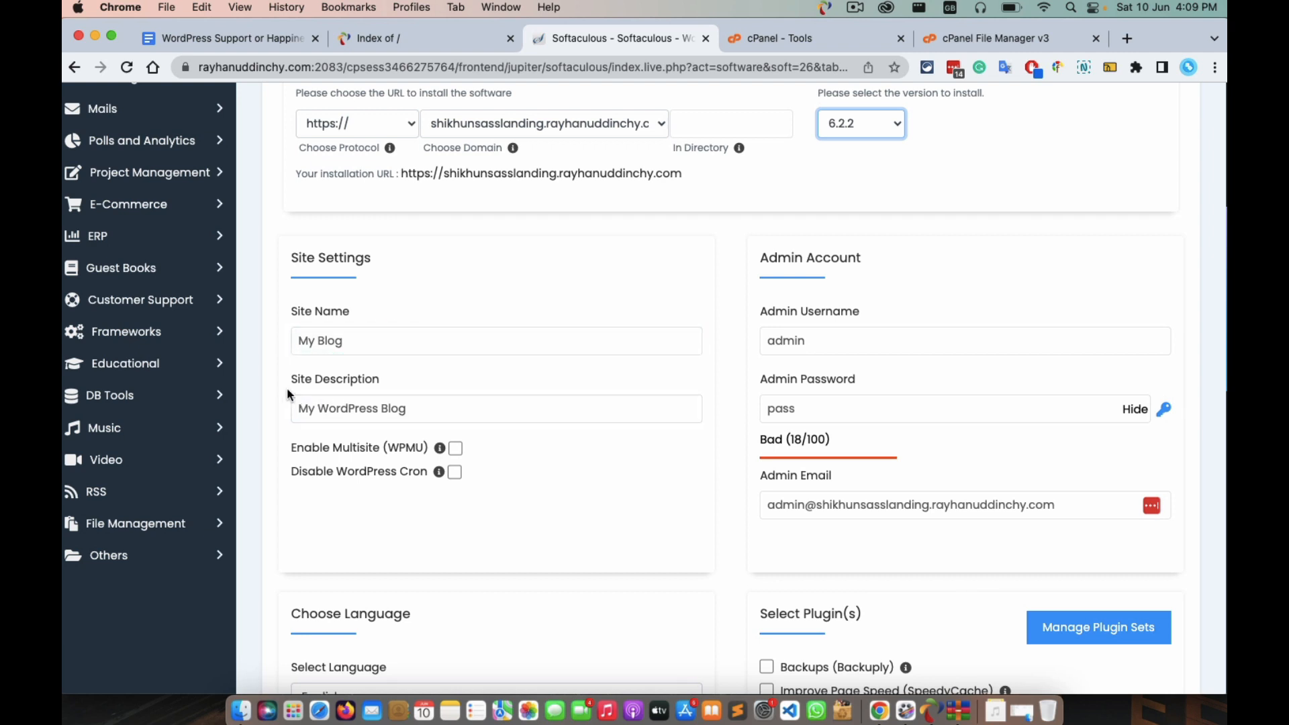
click(432, 409)
click(852, 338)
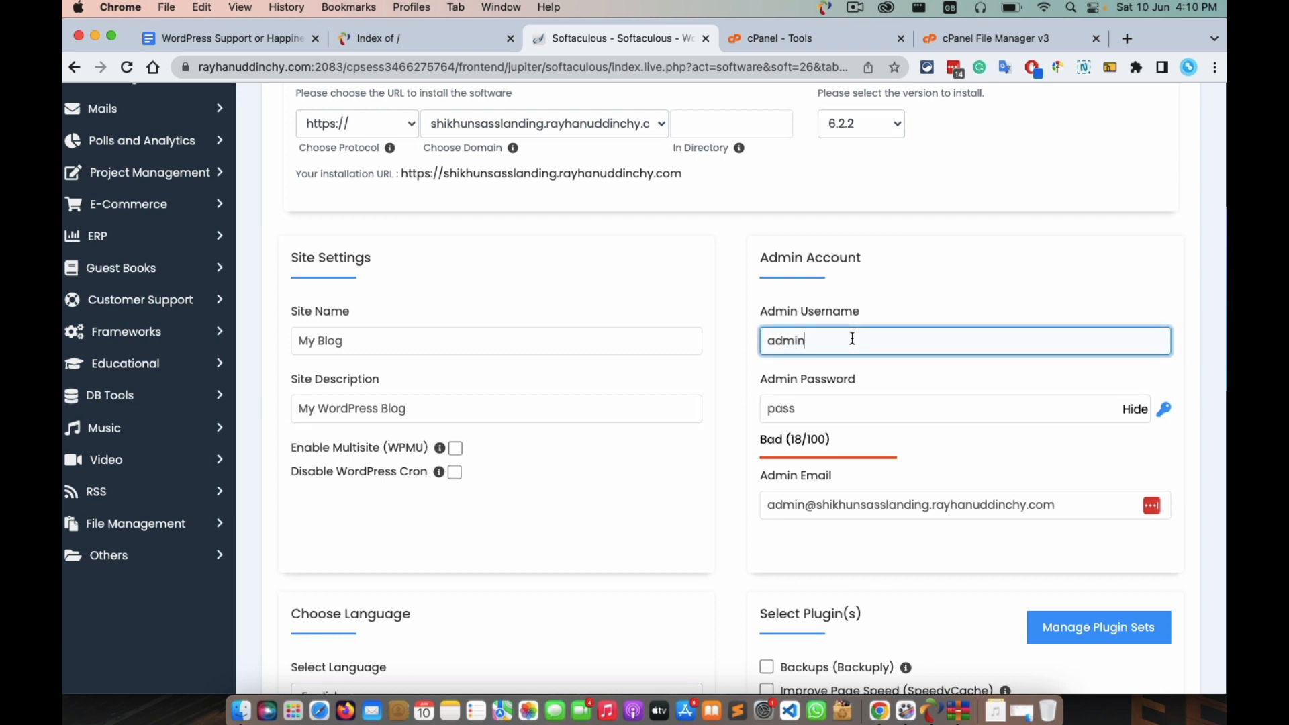
key(BackSpace)
key(BackSpace)
key(BackSpace)
key(BackSpace)
key(BackSpace)
text(shikhunsass)
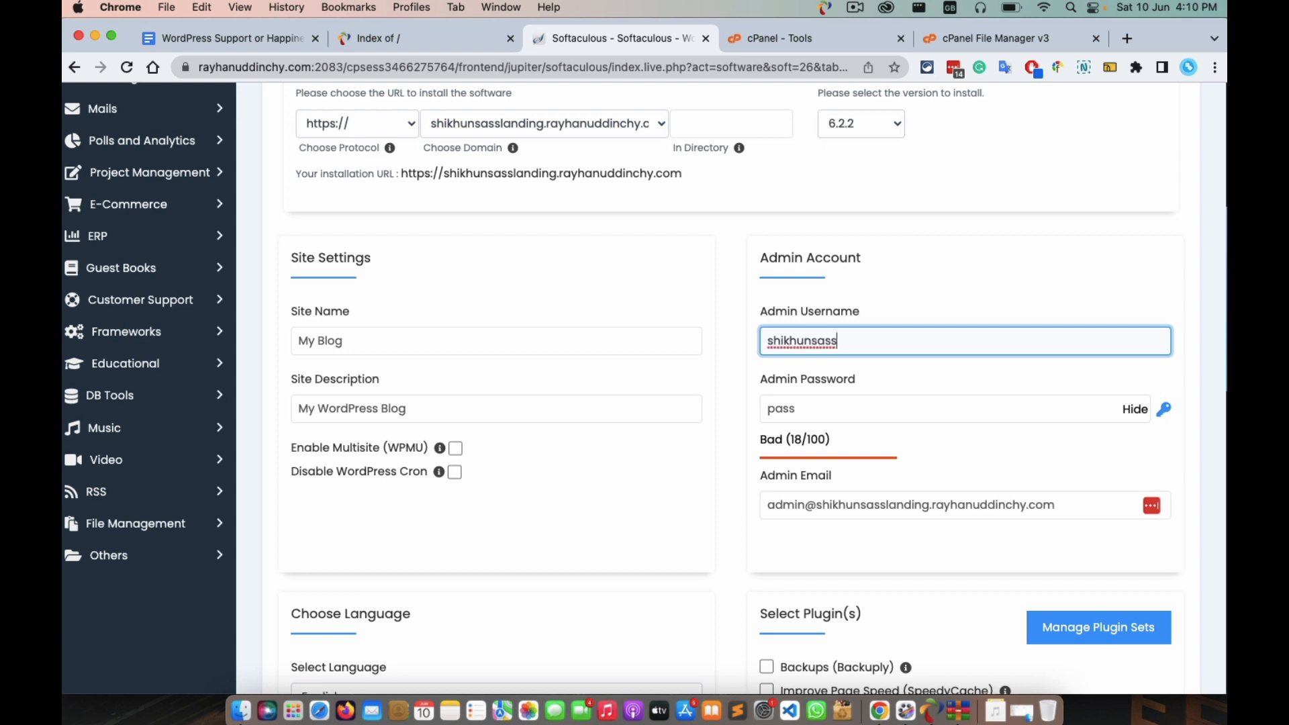
text(css)
click(413, 48)
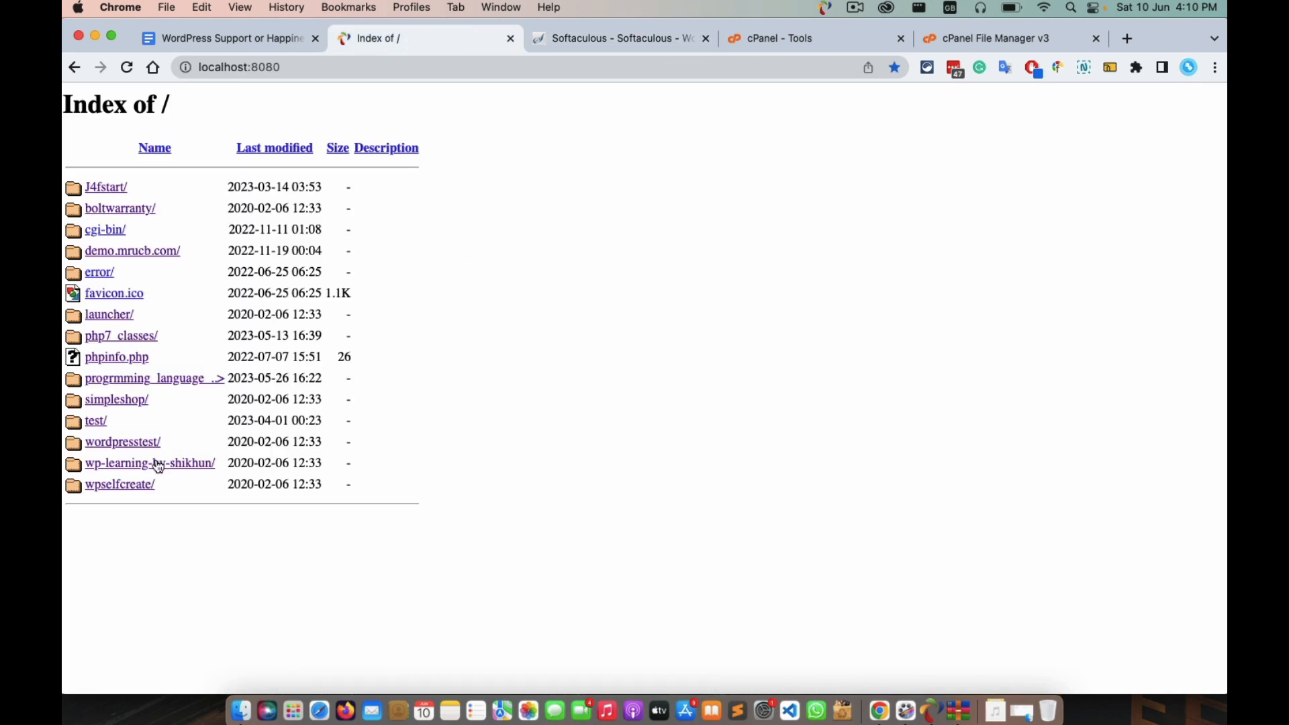
click(644, 37)
click(832, 38)
click(991, 37)
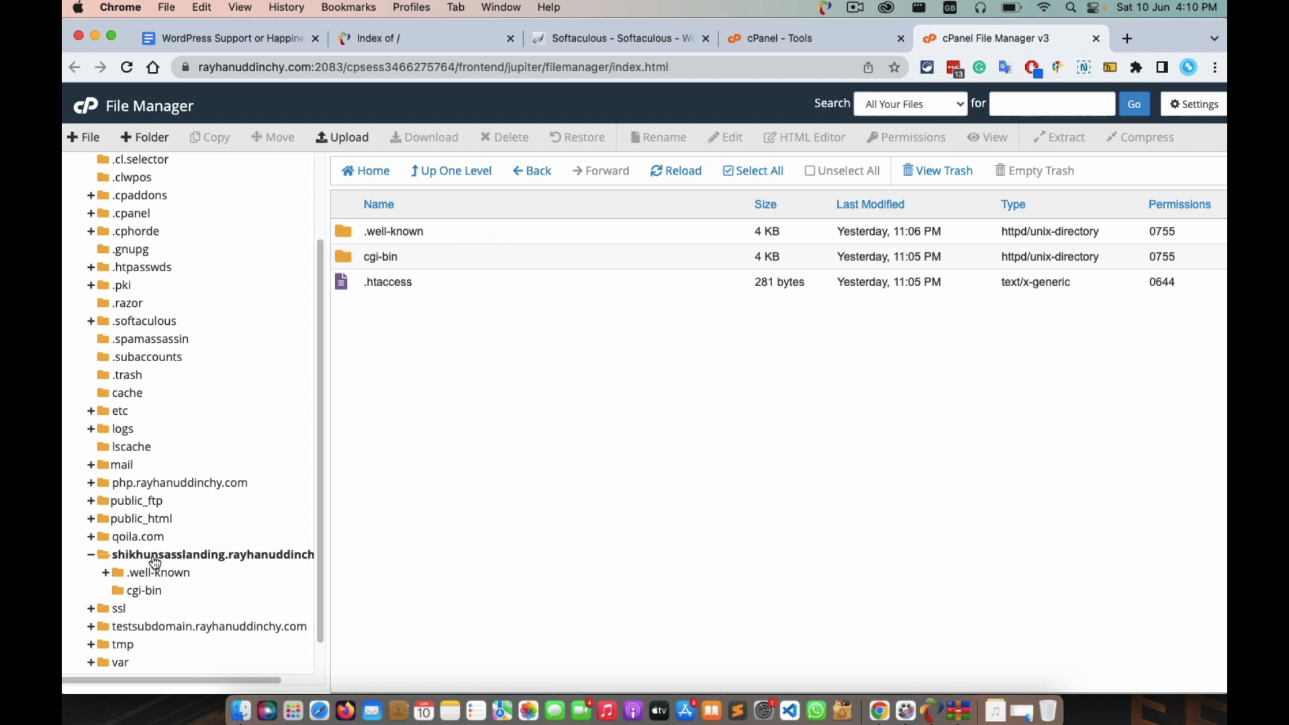
click(810, 39)
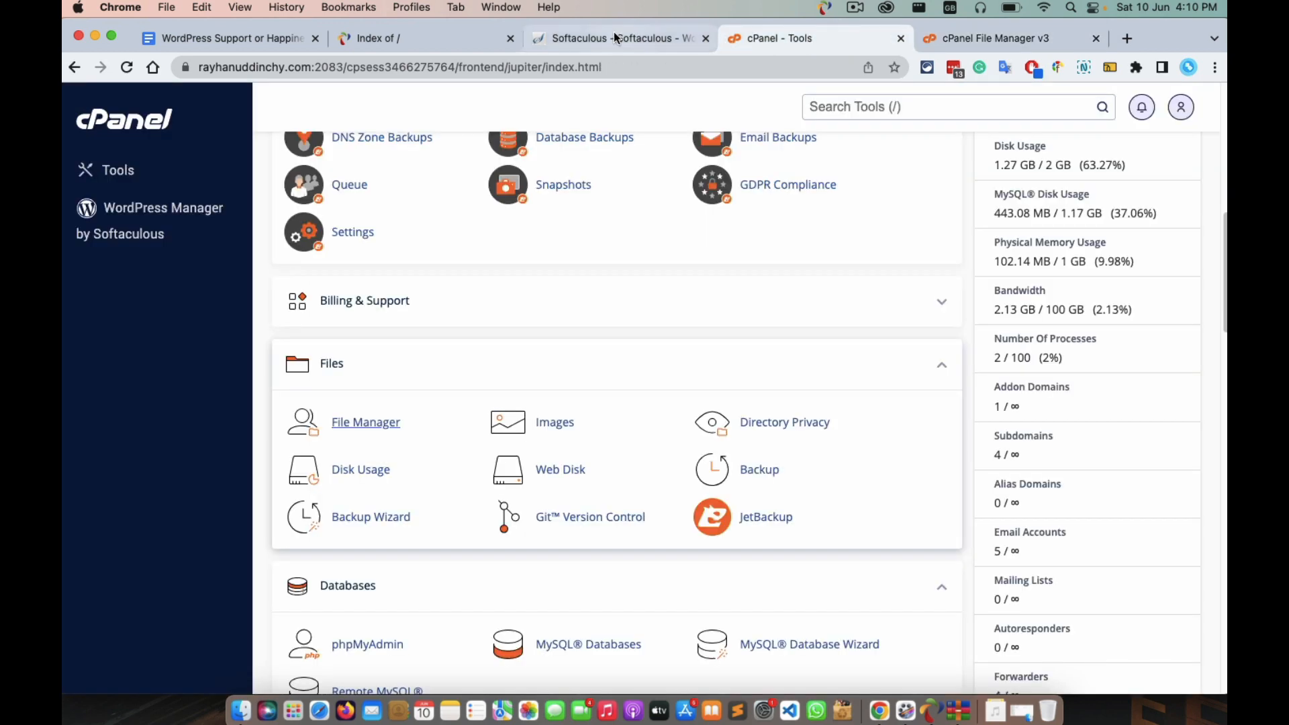
click(613, 35)
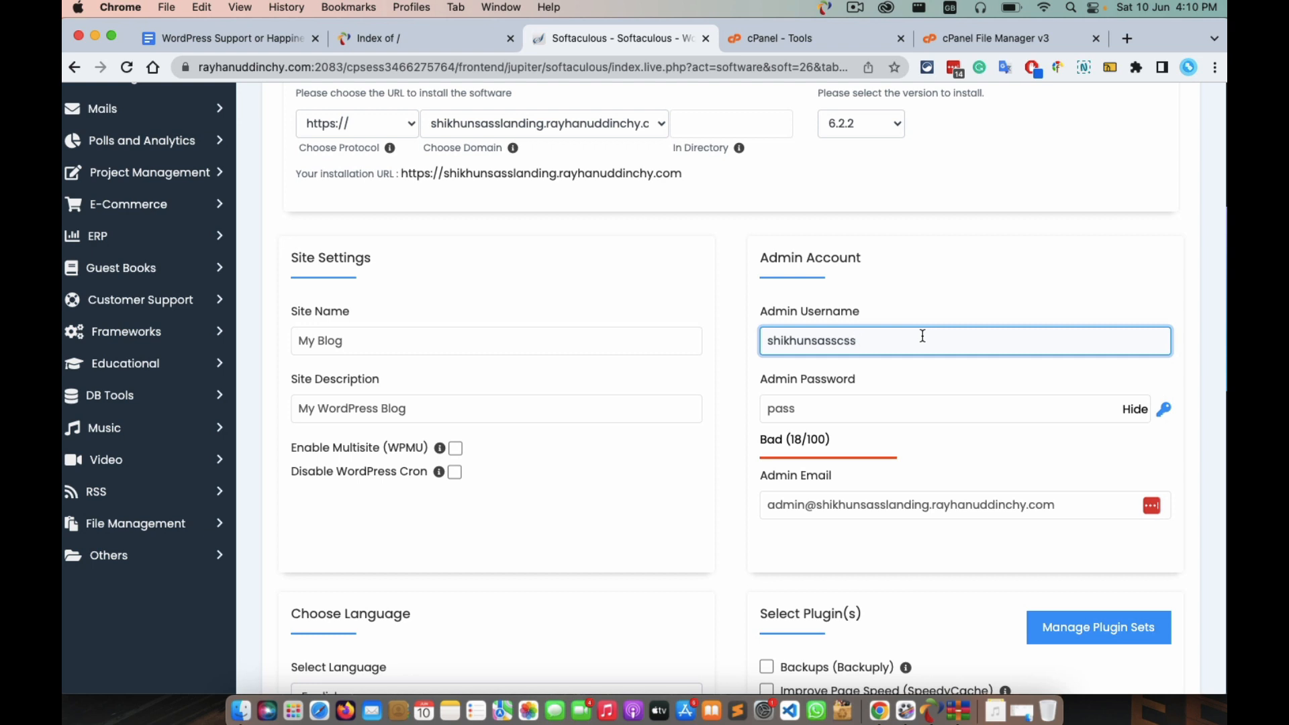
Correct the admin username's ending to 'landing' and clear the default admin password.
key(BackSpace)
key(BackSpace)
key(BackSpace)
text(landing)
click(815, 405)
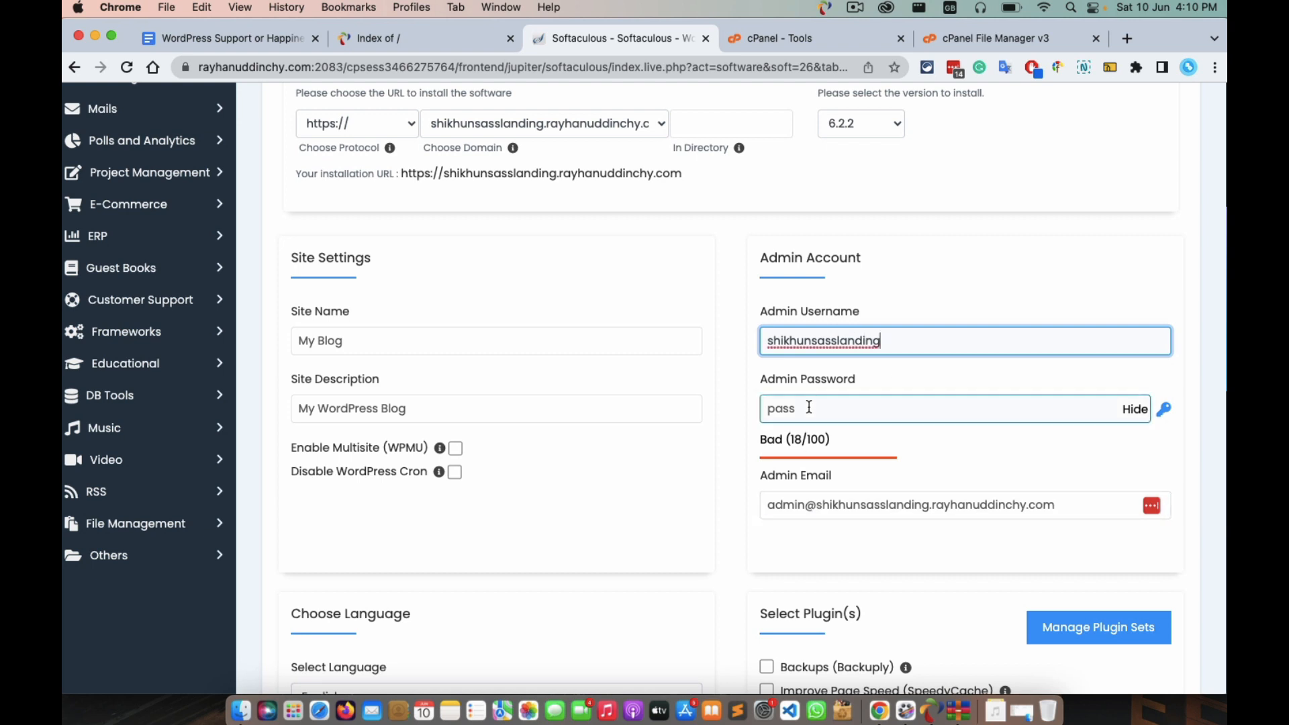
key(BackSpace)
key(BackSpace)
key(BackSpace)
key(BackSpace)
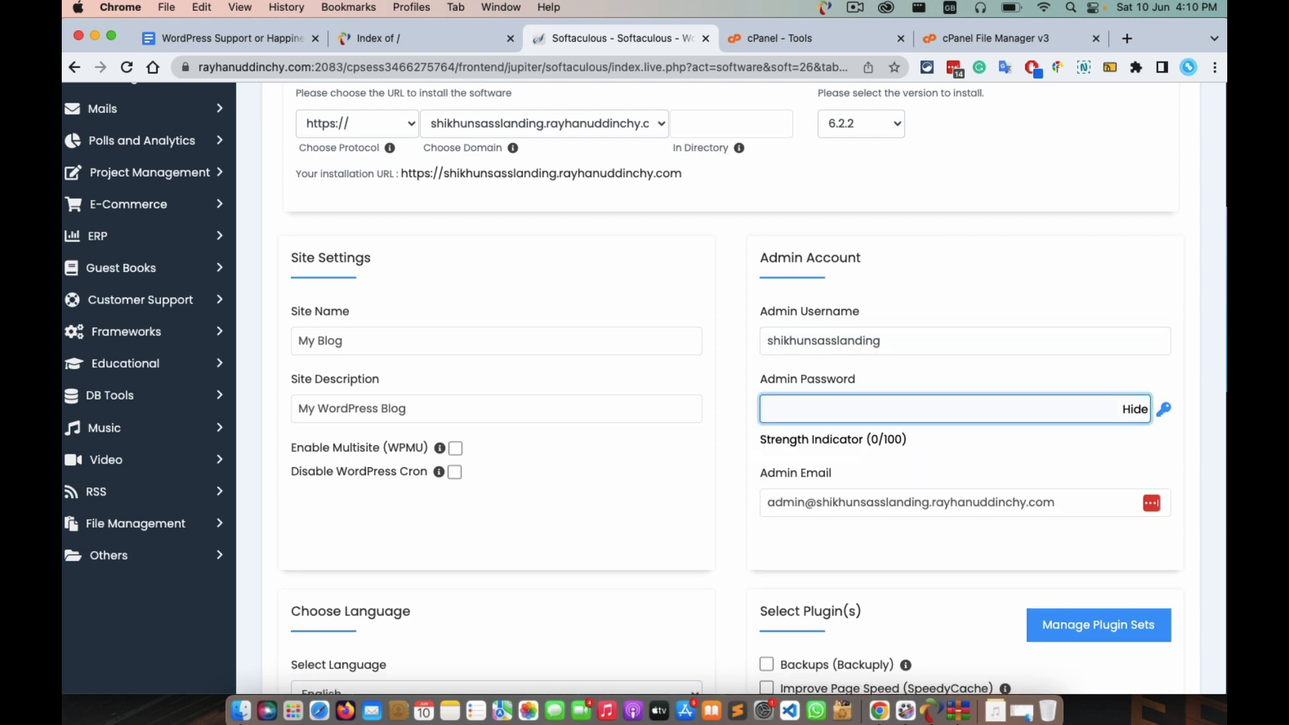
Generate a fresh strong password with the LastPass password generator.
click(950, 63)
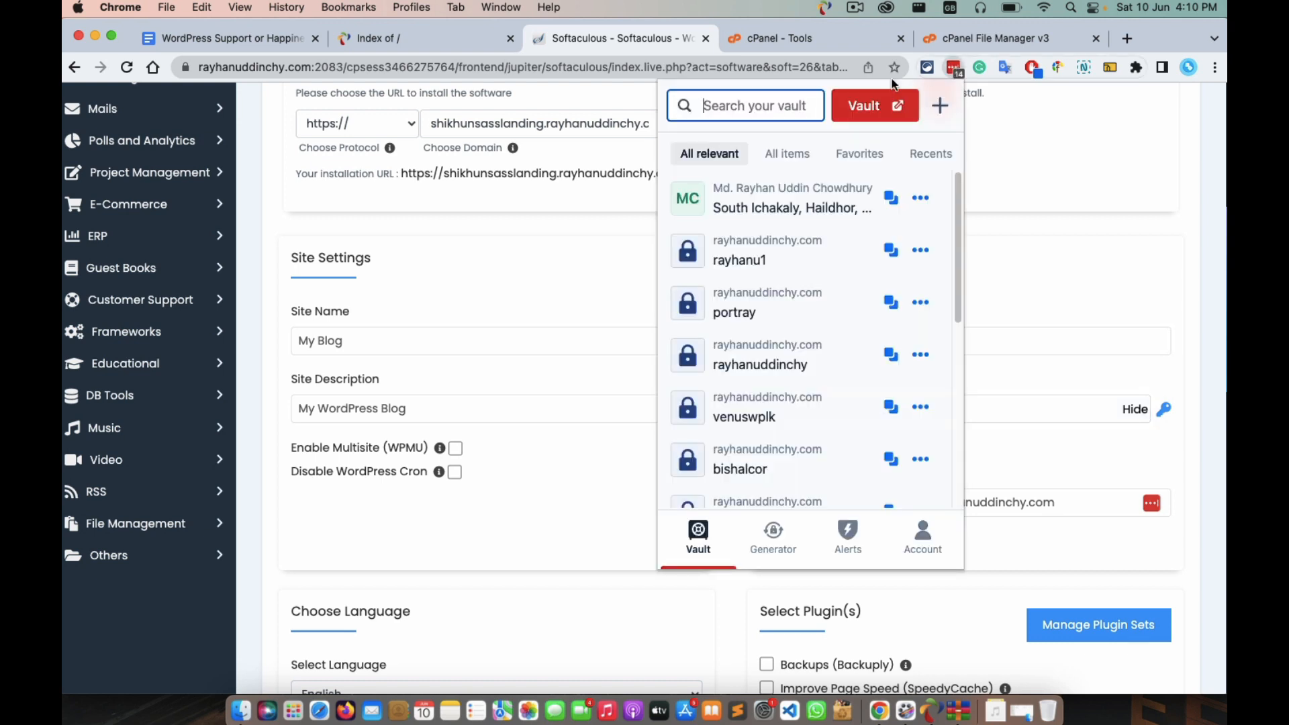
click(779, 553)
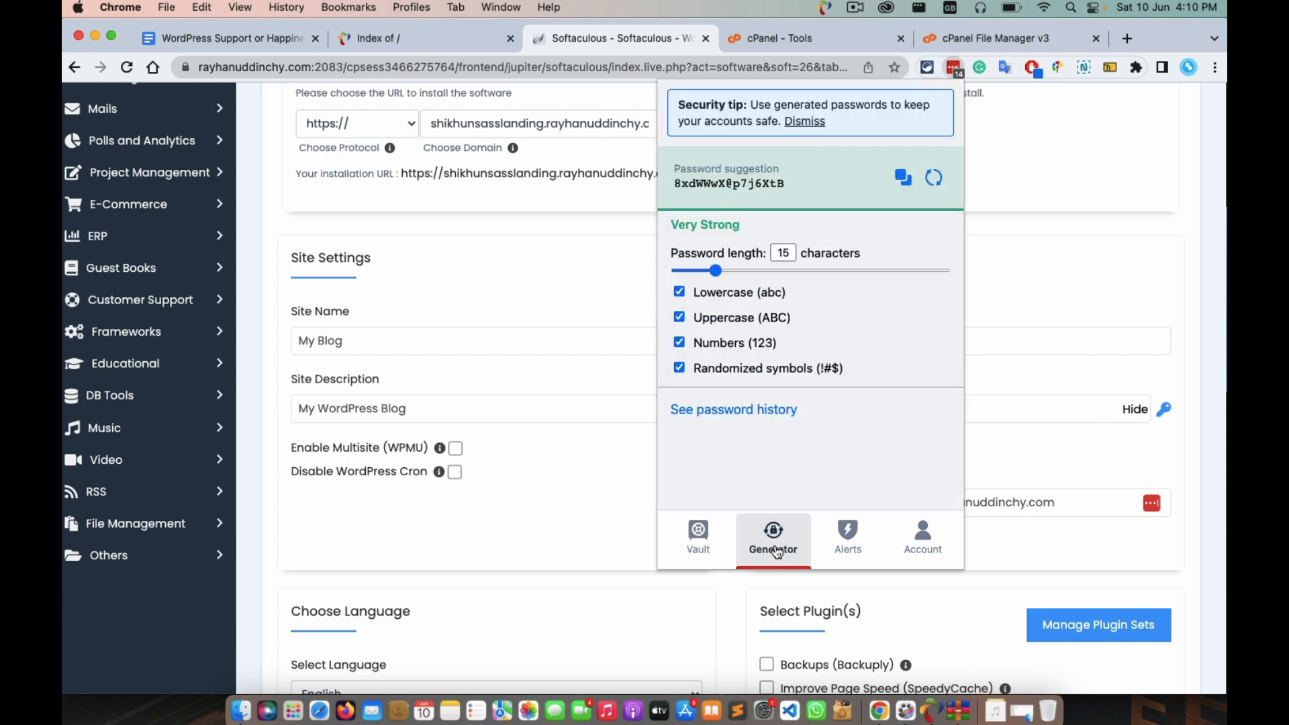
click(934, 179)
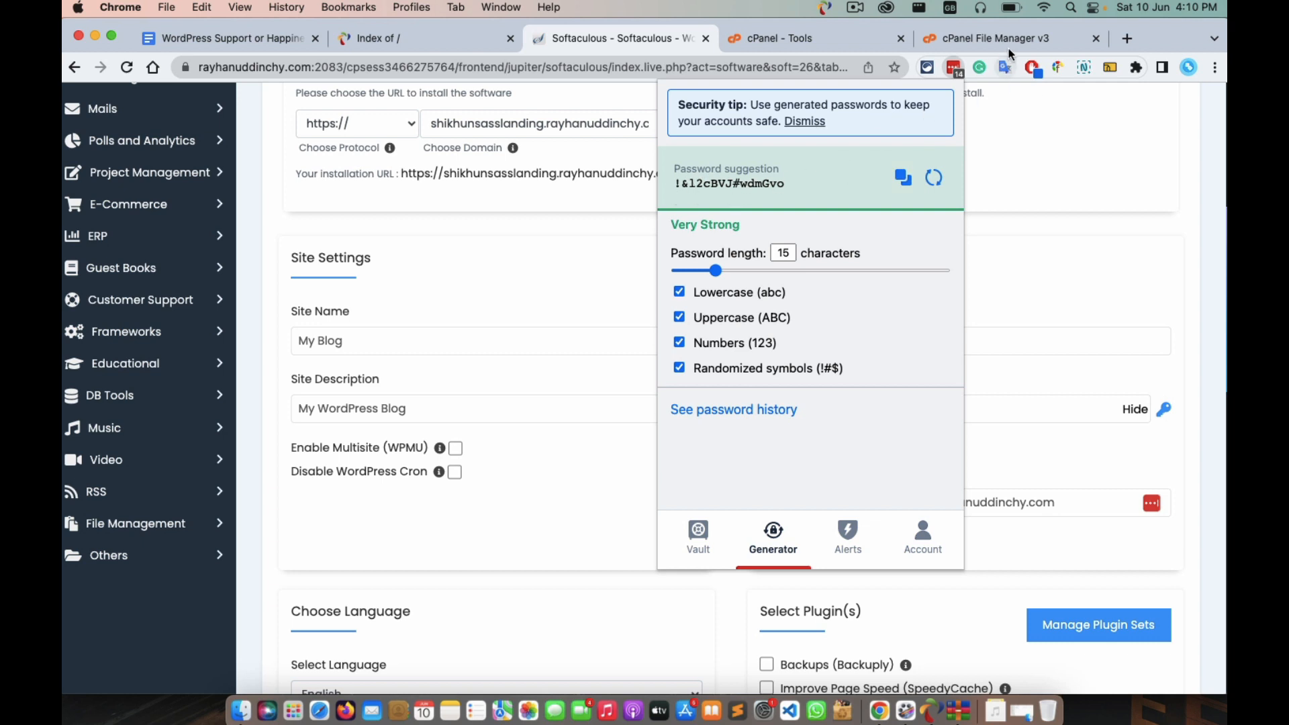
click(1126, 38)
Google 'password generator' and open the passwordsgenerator.net Strong Random Password Generator.
text(p)
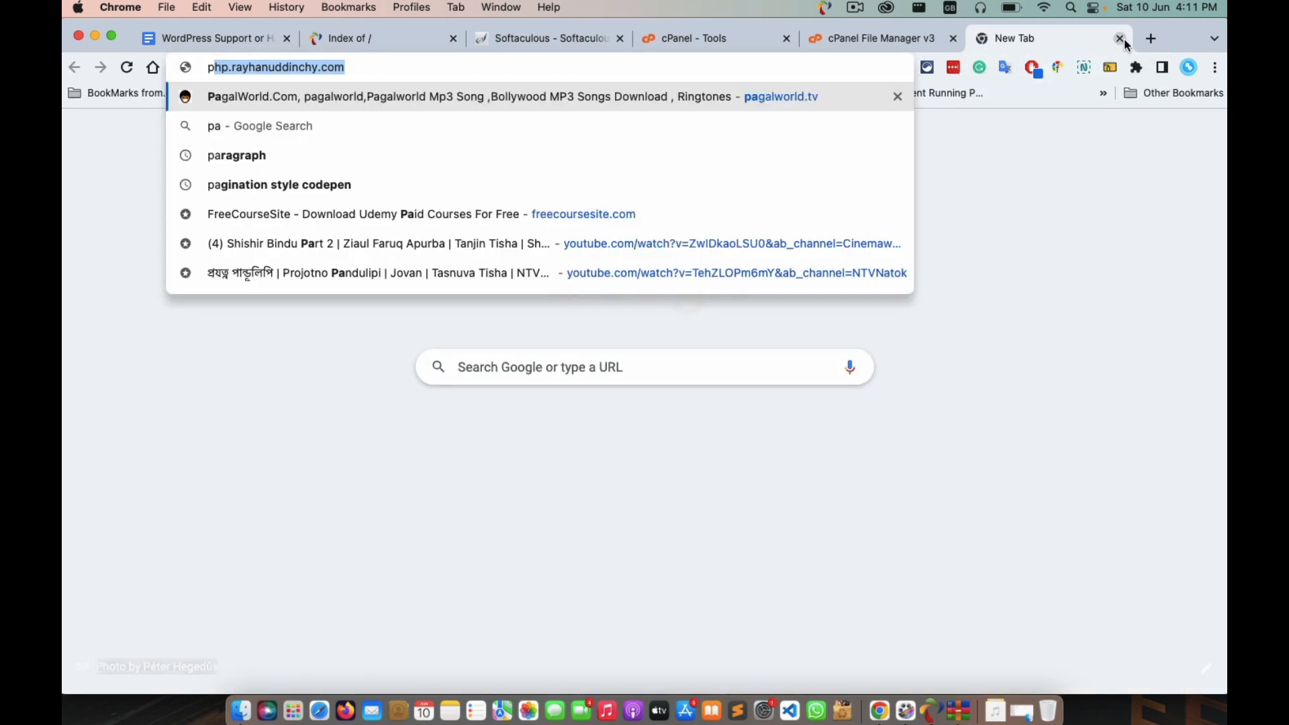
text(assword)
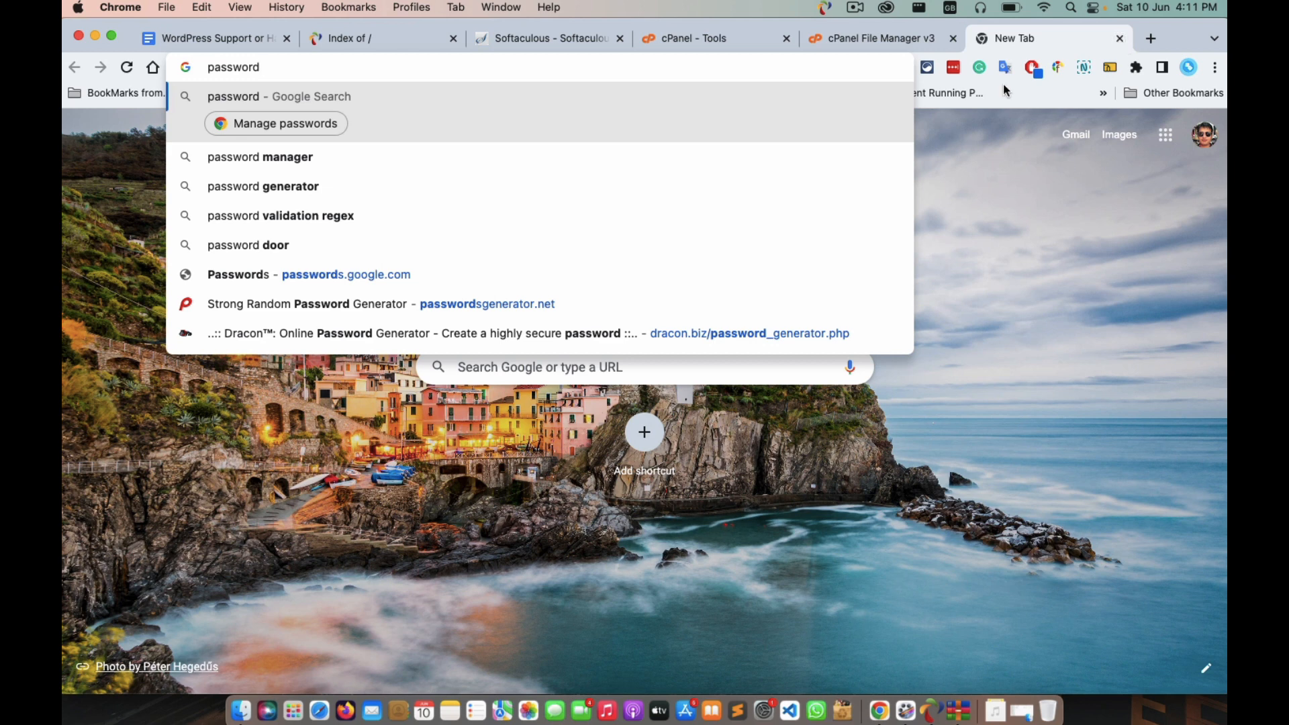
click(293, 186)
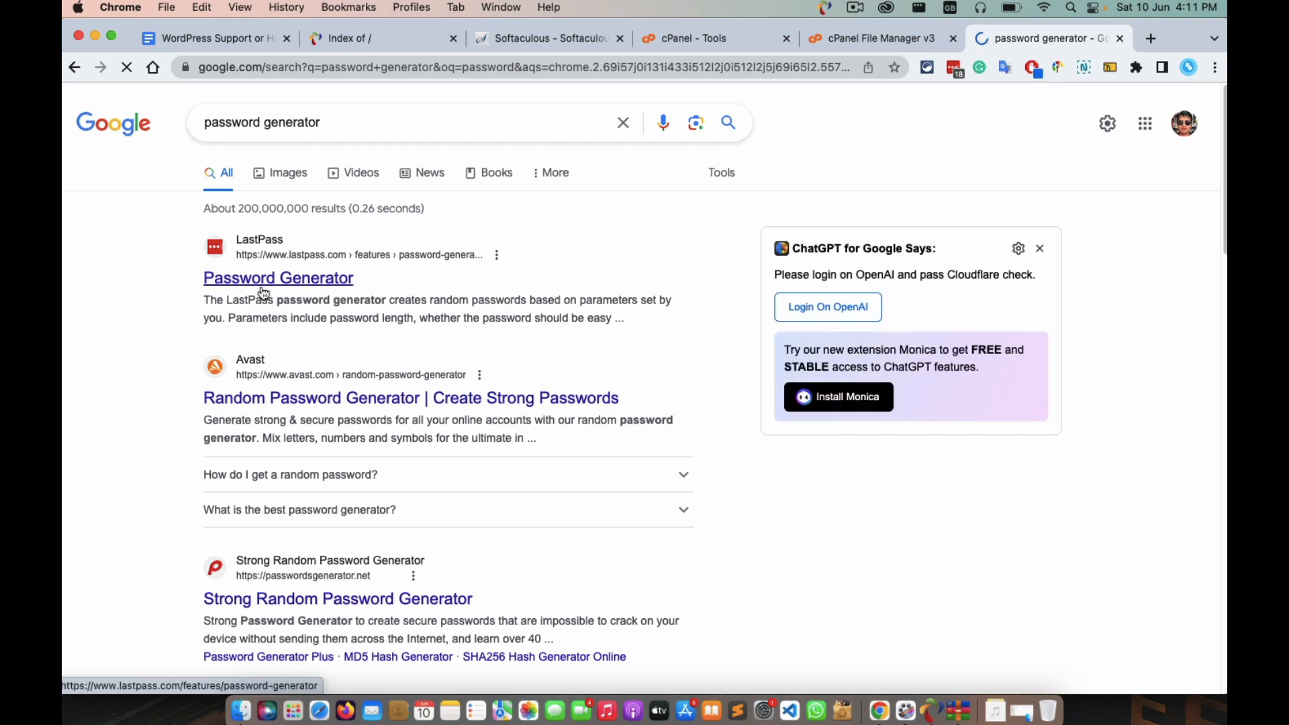
scroll(302, 482, down, 3)
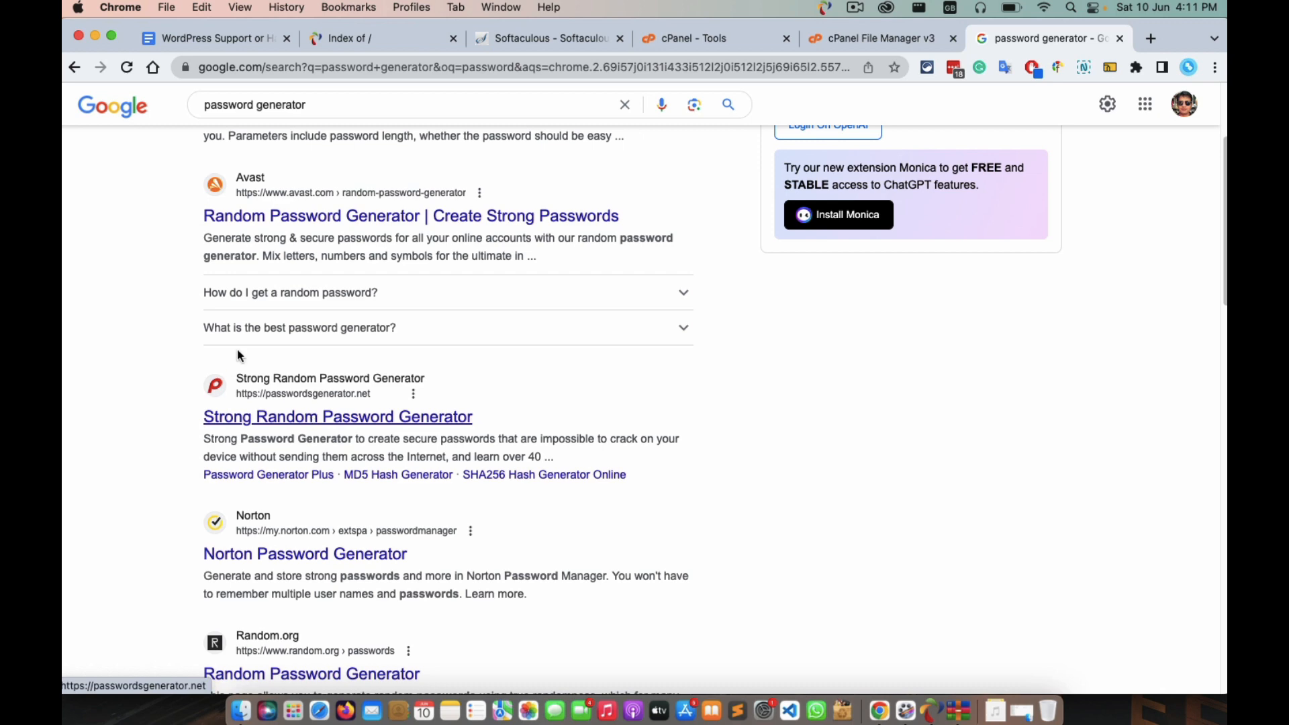
click(294, 422)
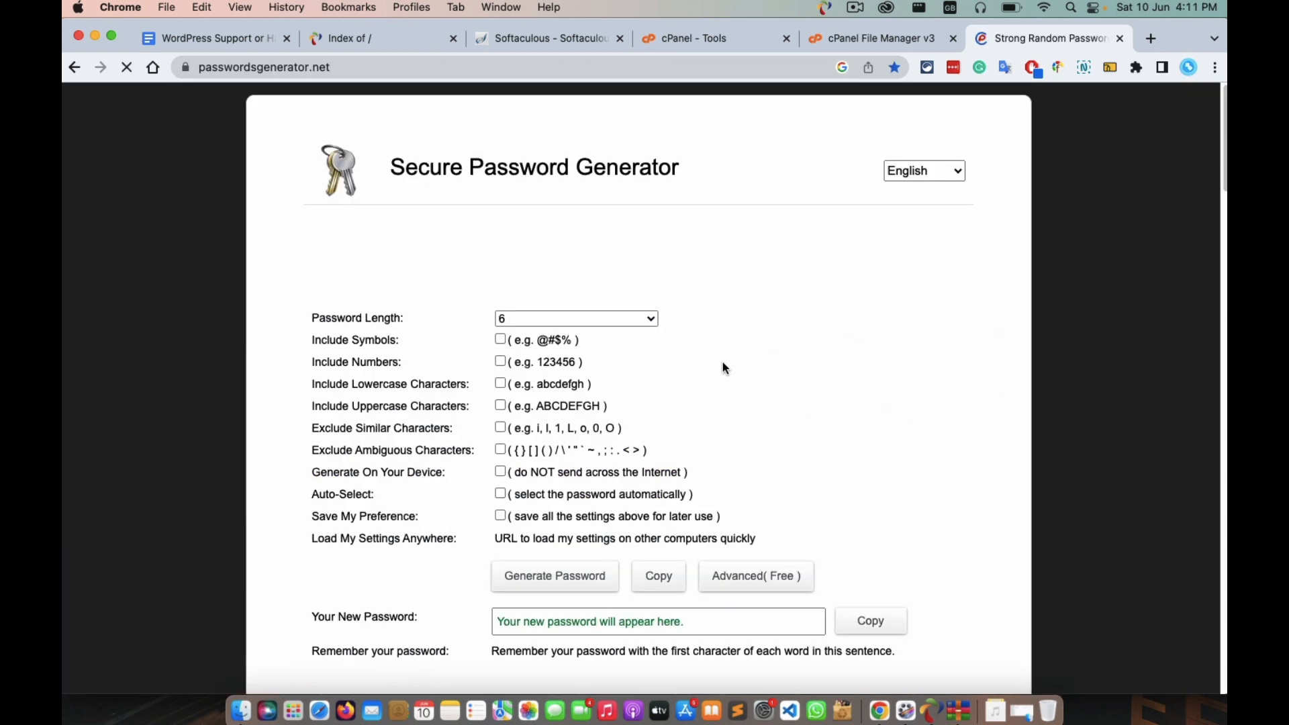
Generate an 18-character password on passwordsgenerator.net with ambiguous characters allowed.
scroll(722, 362, down, 5)
scroll(621, 216, up, 5)
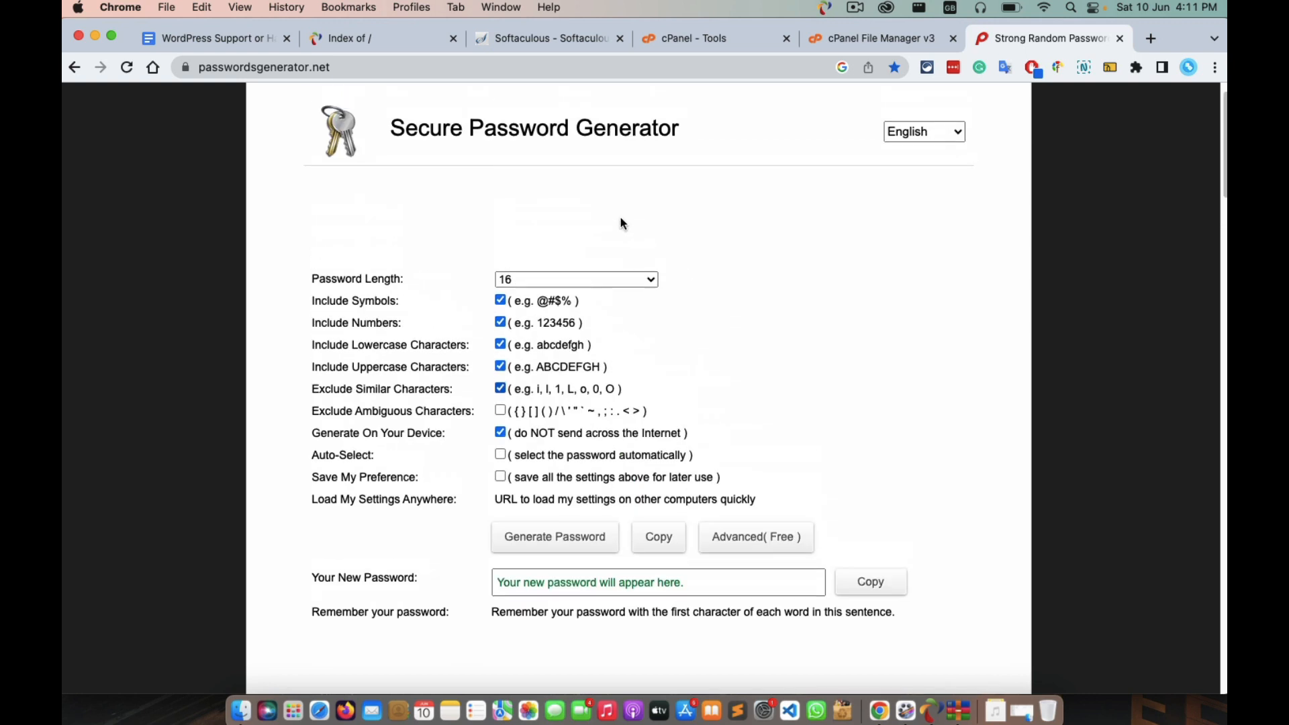
click(530, 293)
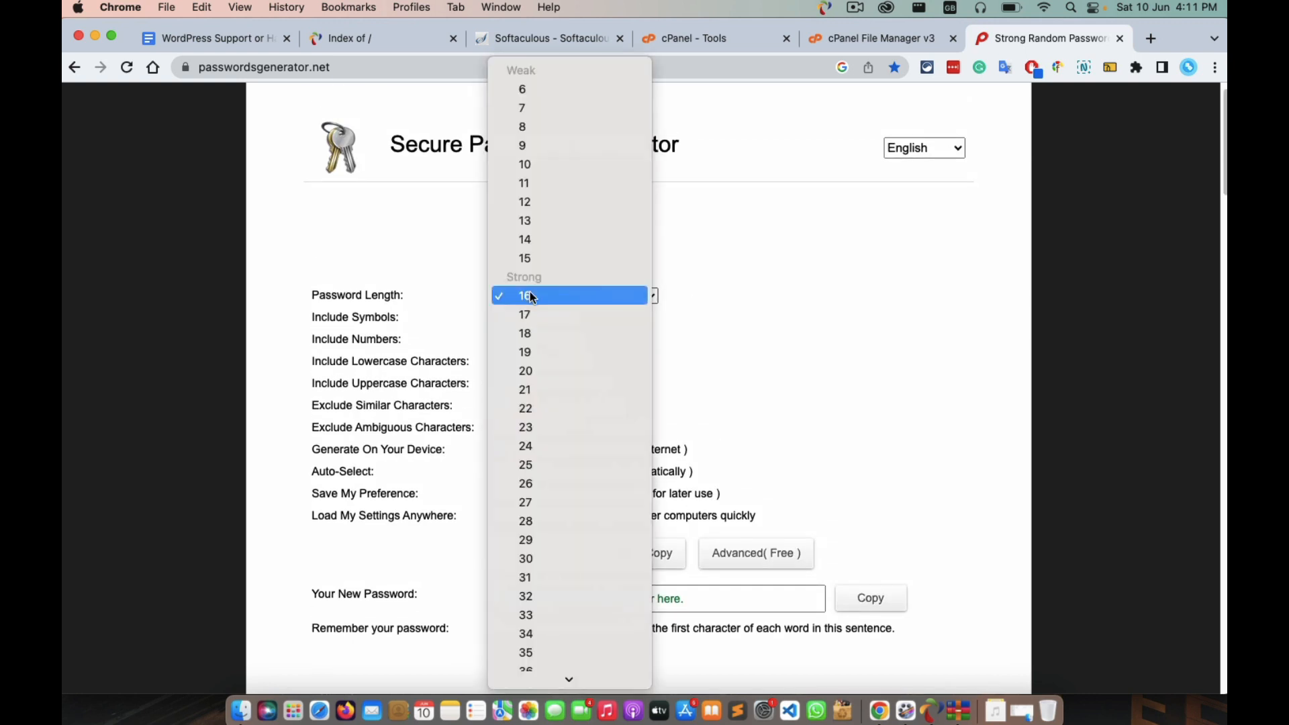
click(537, 332)
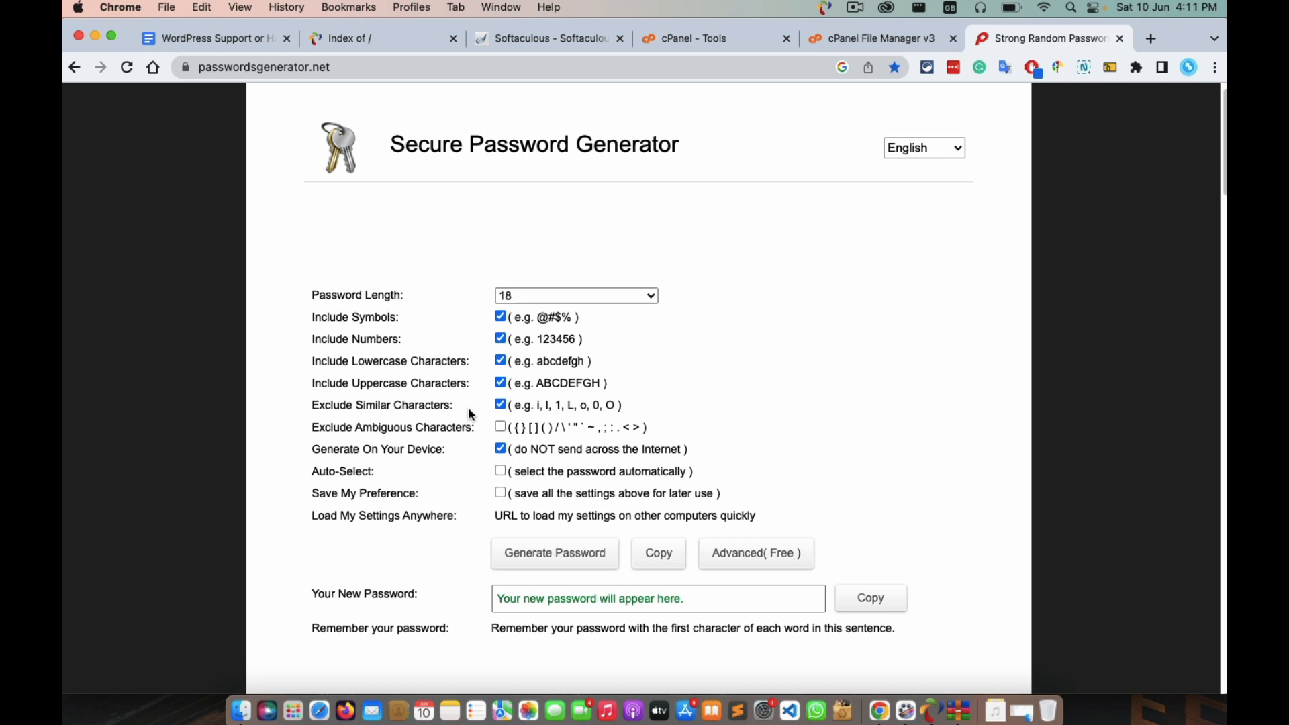
double_click(433, 425)
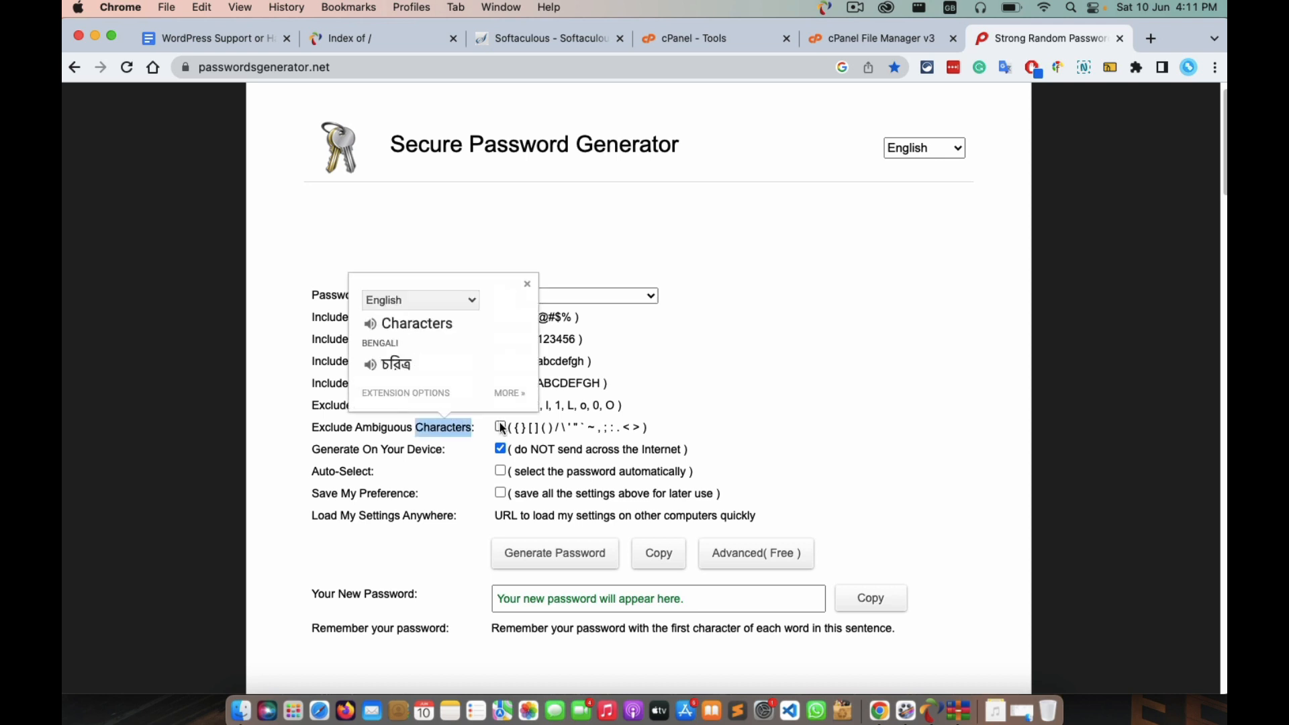
click(502, 428)
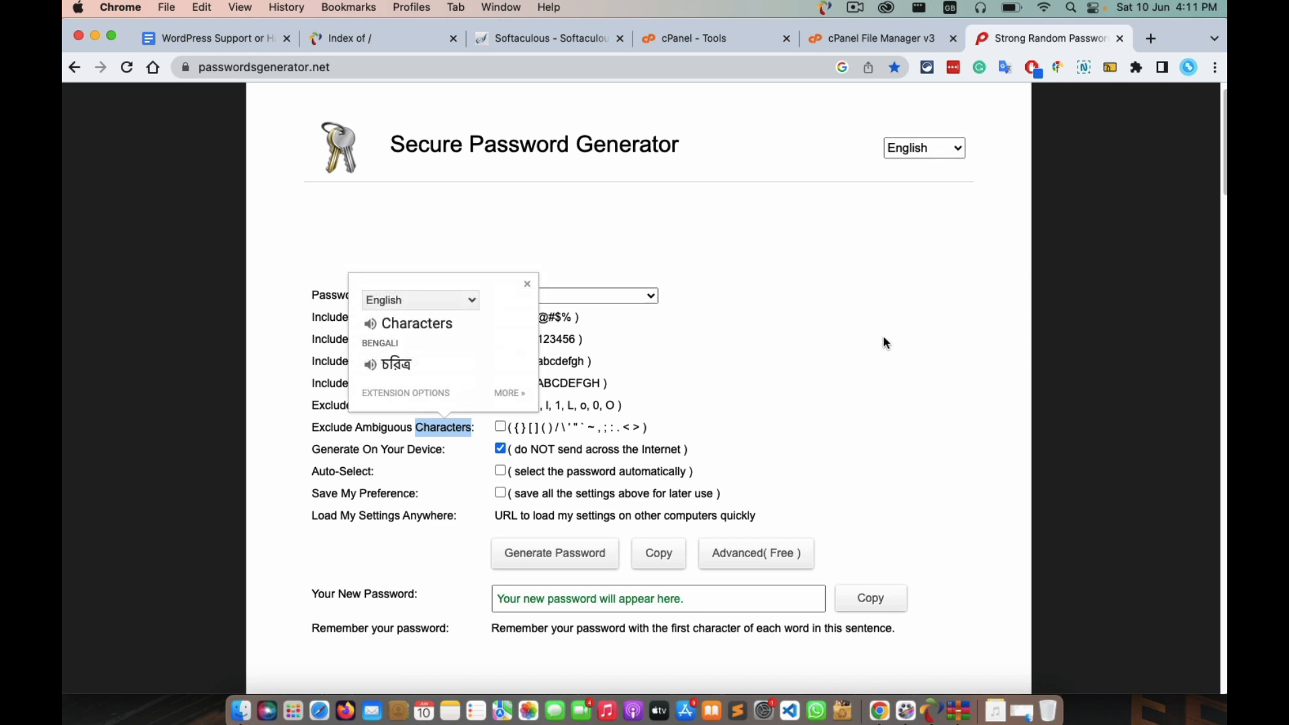
click(845, 399)
click(566, 560)
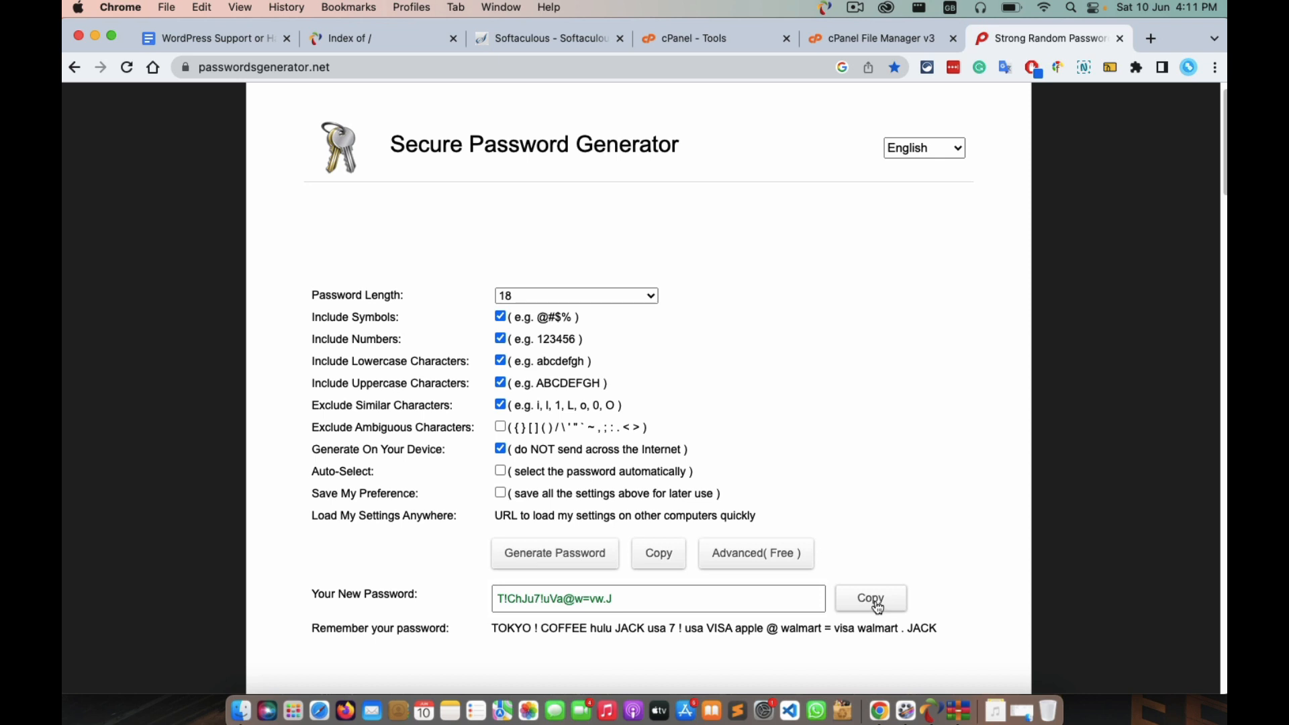
click(843, 40)
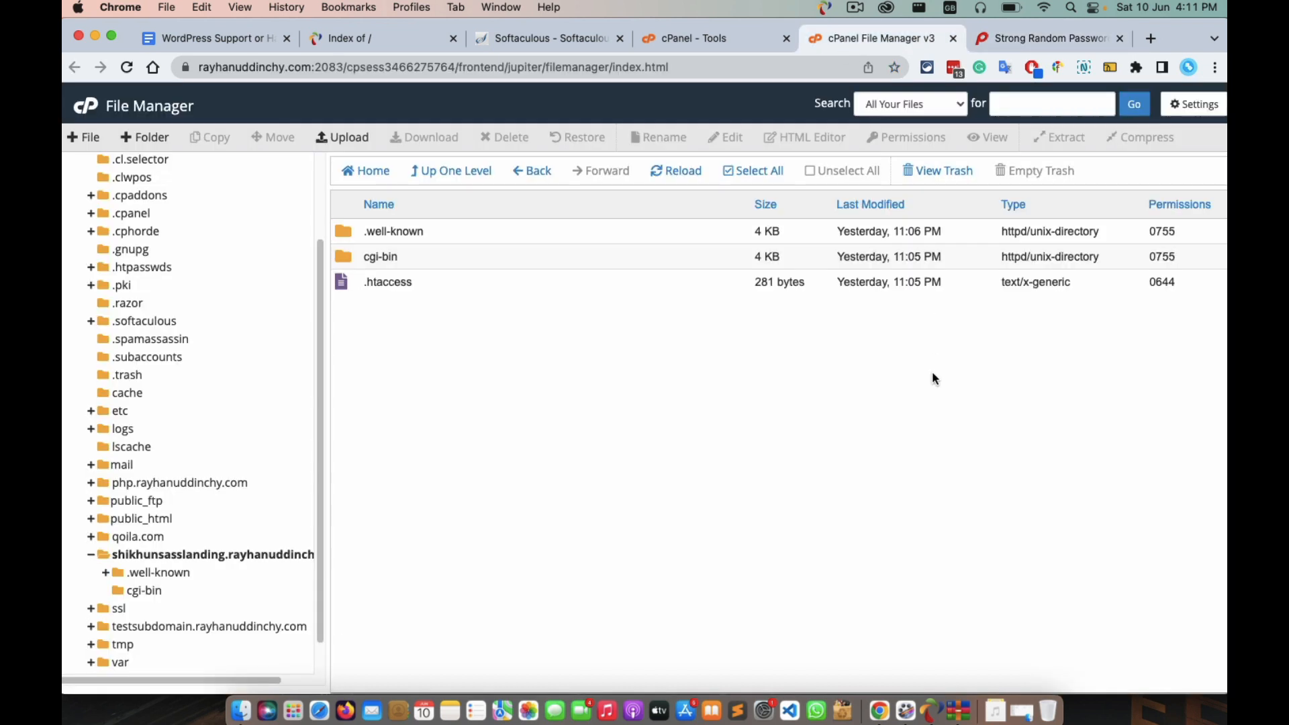
Generate a strong random password in the password manager and paste it as Admin Password.
click(698, 38)
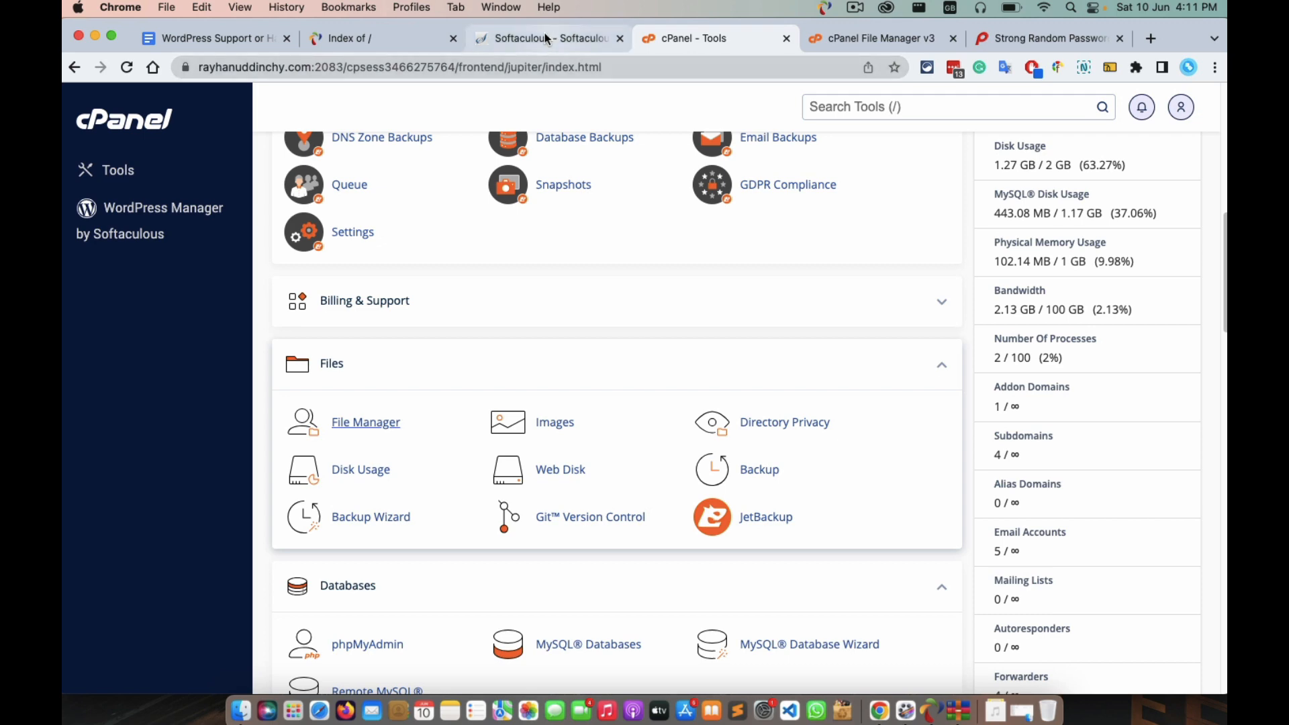
click(516, 39)
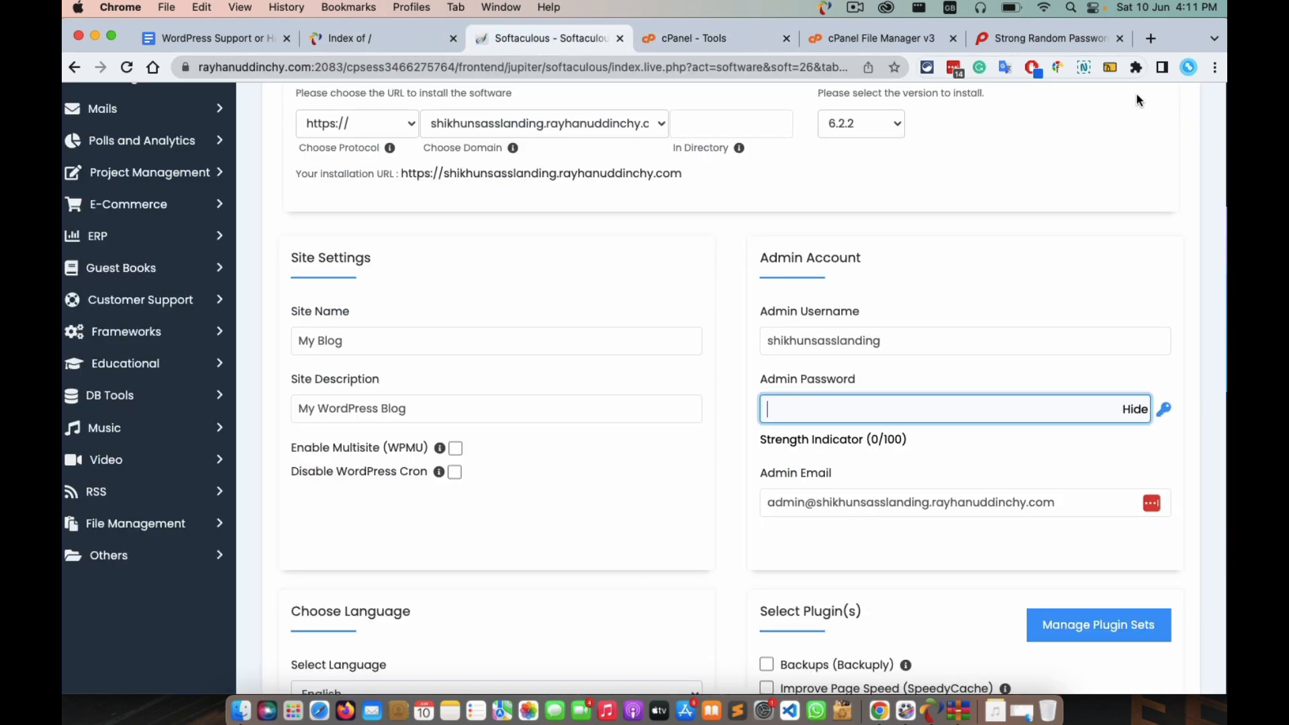
click(963, 70)
click(773, 531)
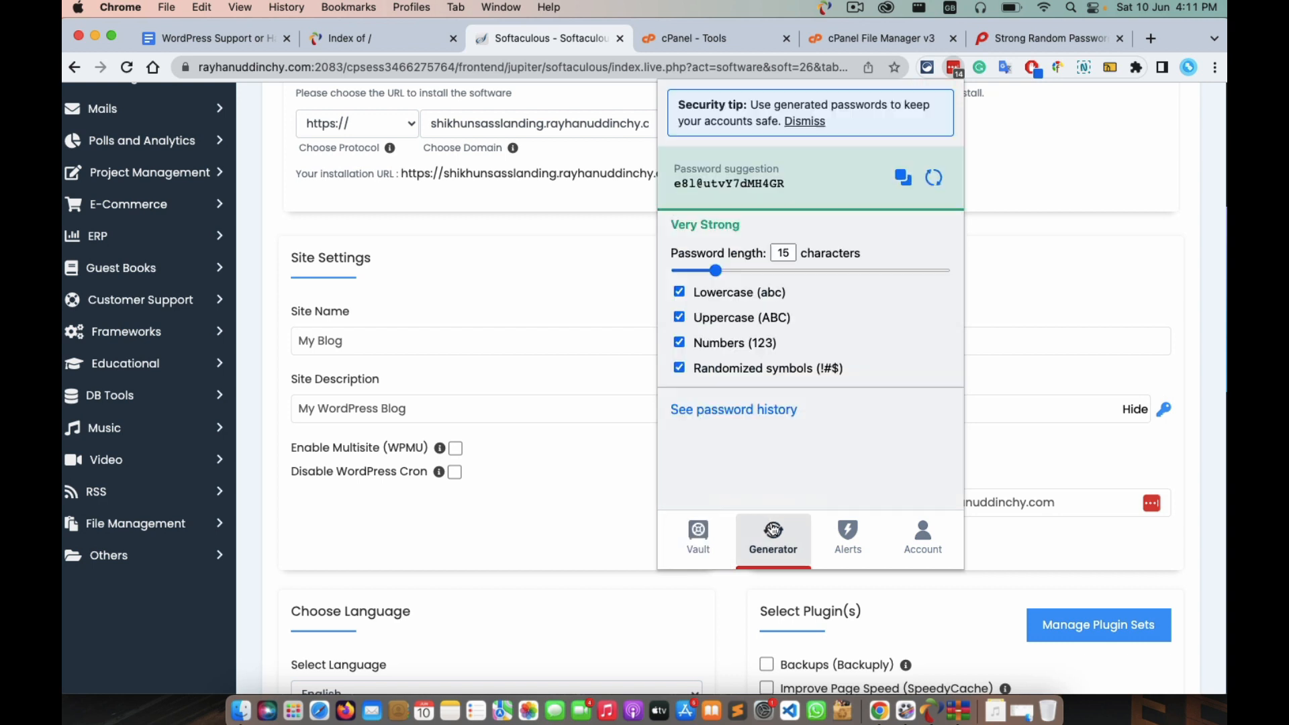
click(933, 182)
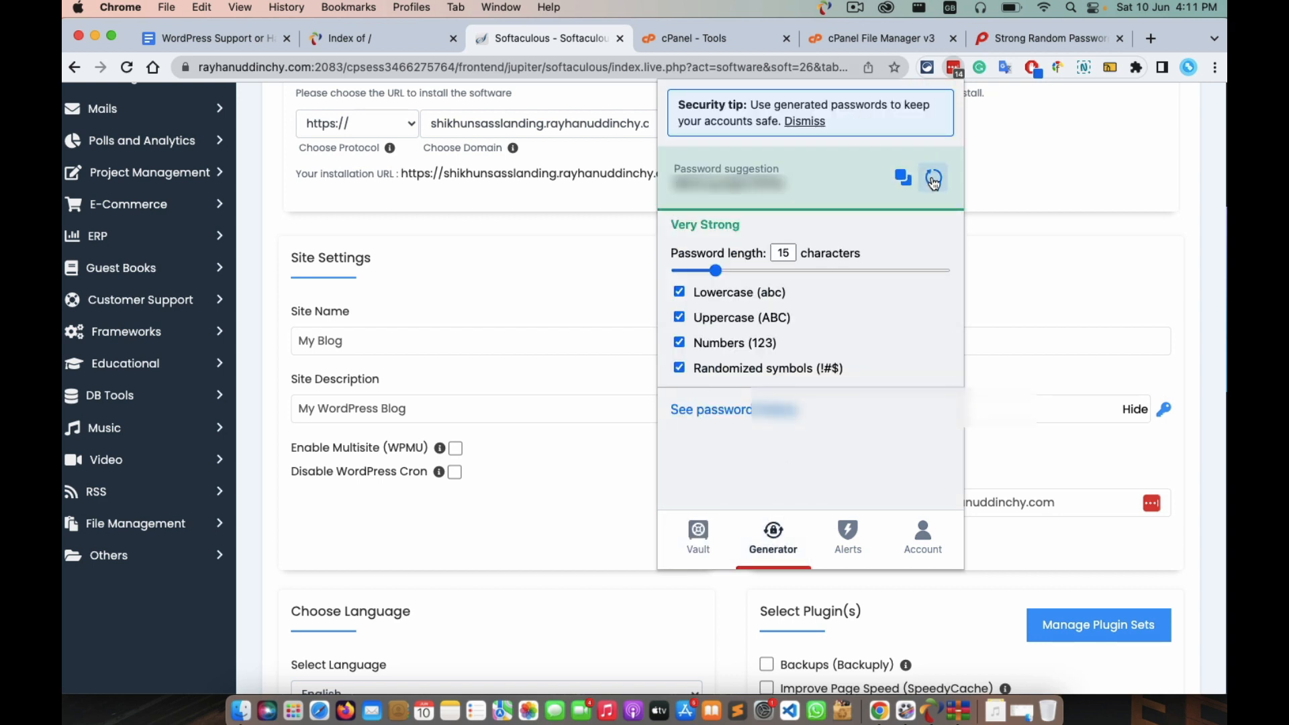
click(903, 178)
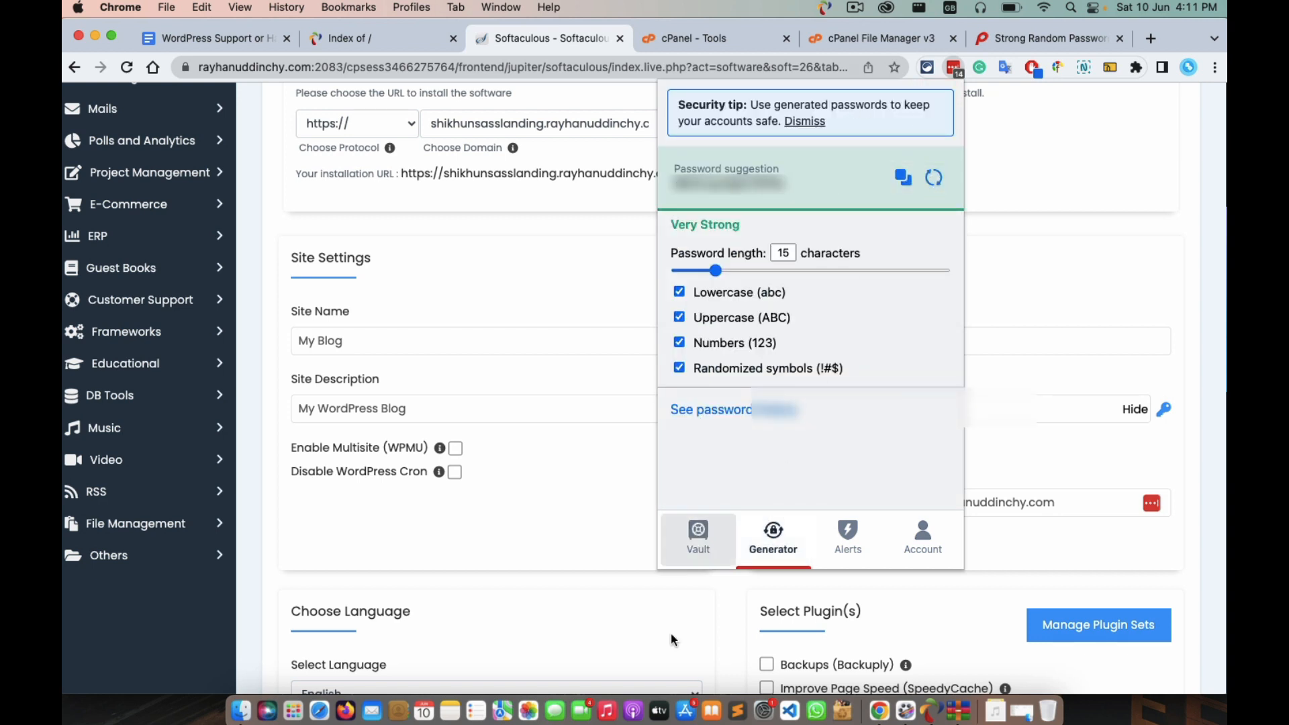
click(650, 630)
click(840, 406)
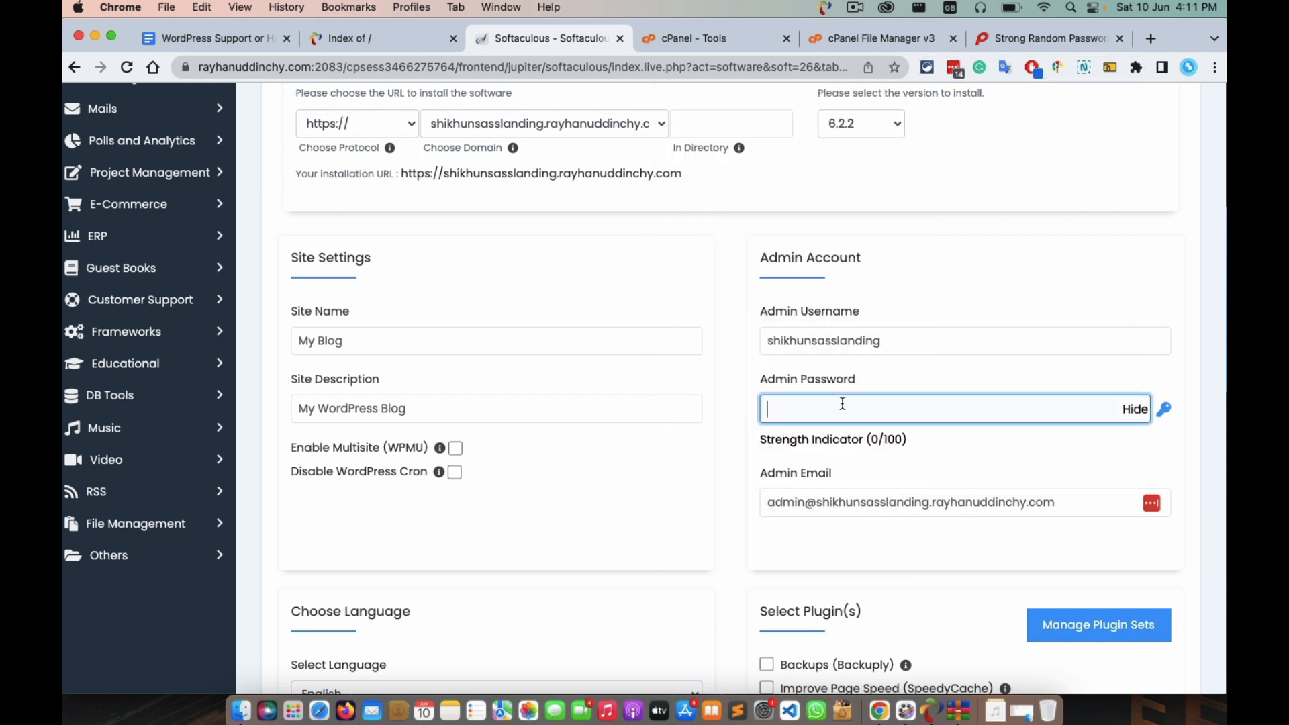
key(super+v)
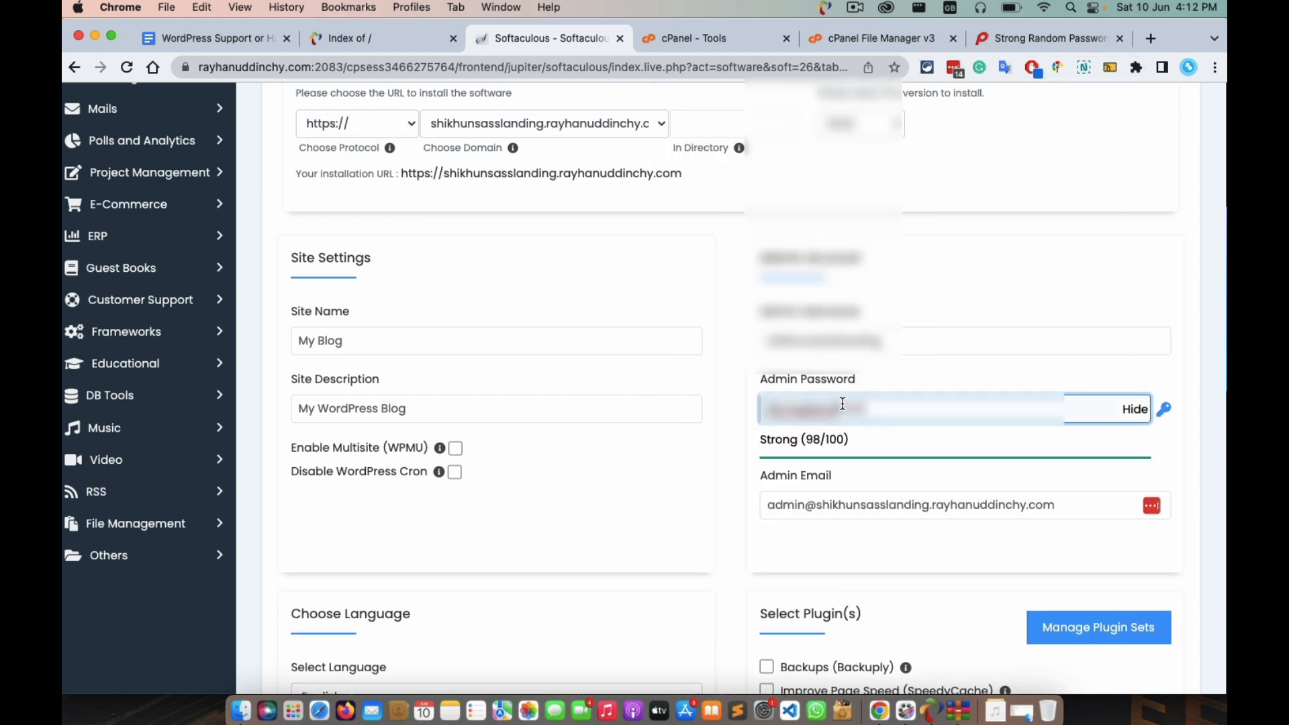
Replace the default admin email with the owner's personal Gmail address from autofill.
click(894, 510)
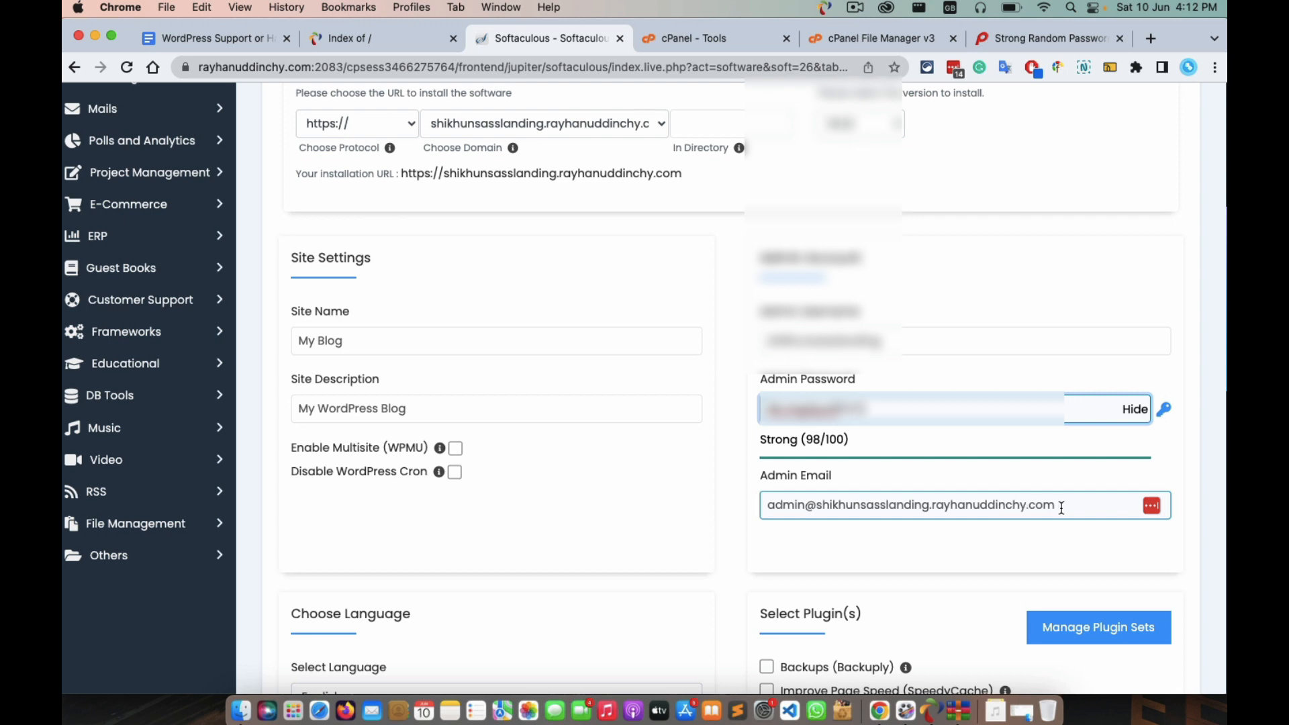
triple_click(947, 508)
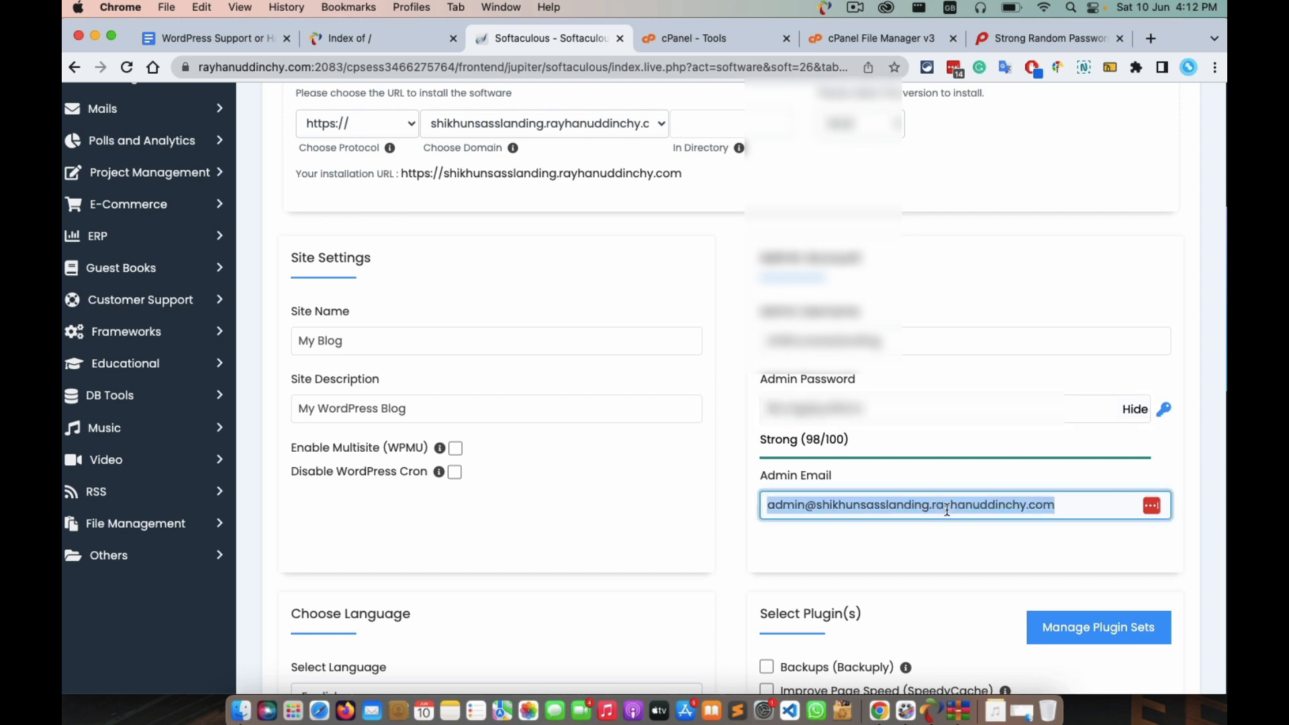
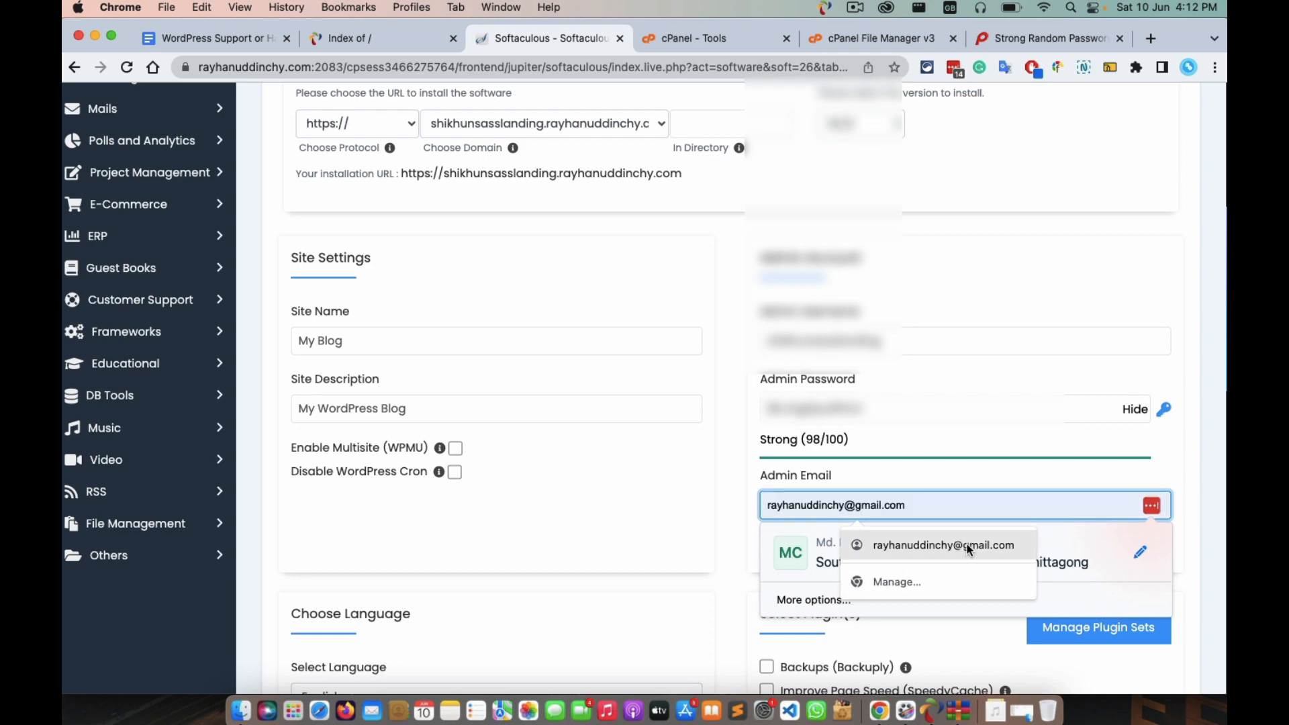
click(967, 544)
scroll(1165, 514, down, 5)
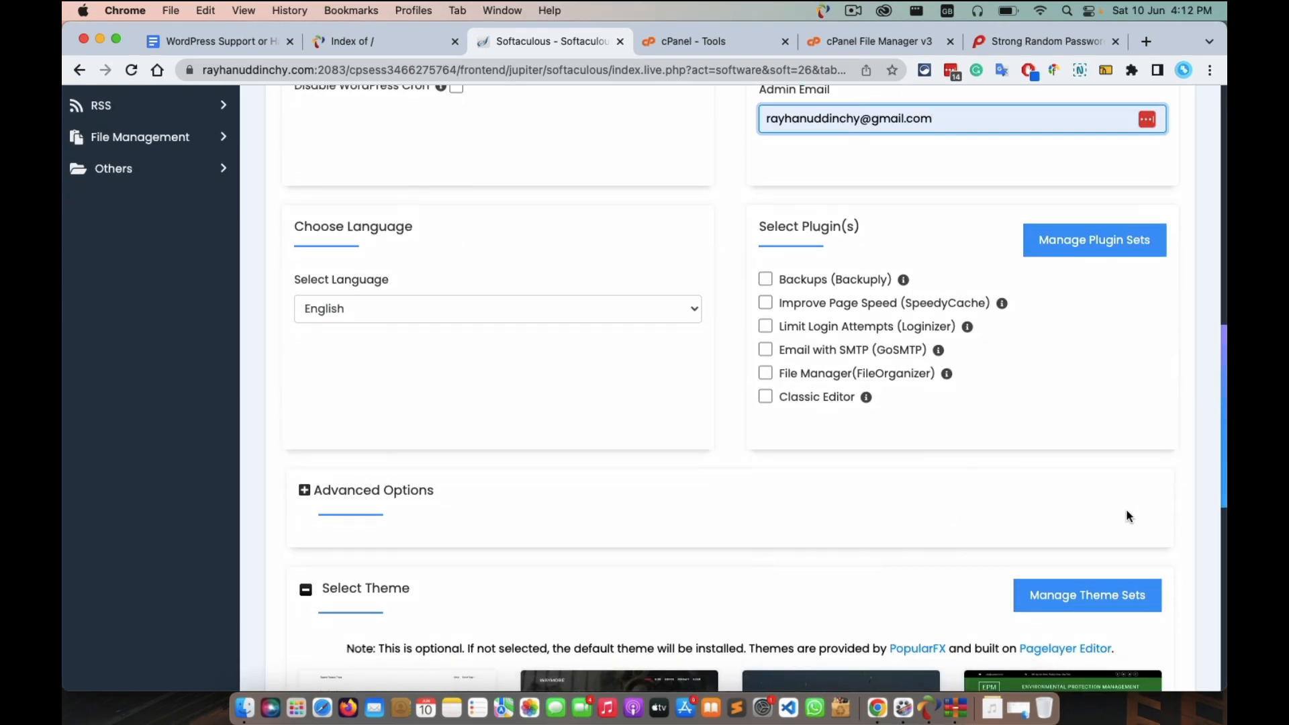
Keep English as the site language and scroll down through the remaining install options.
click(562, 310)
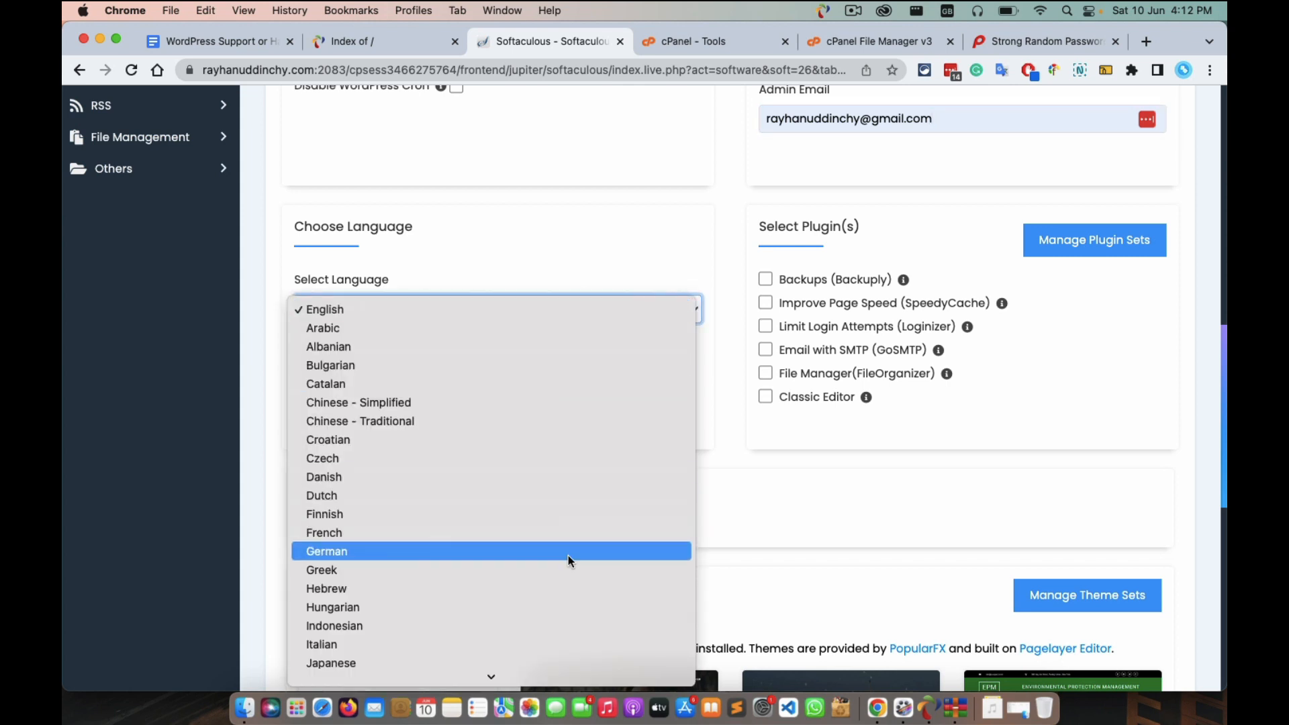
click(611, 251)
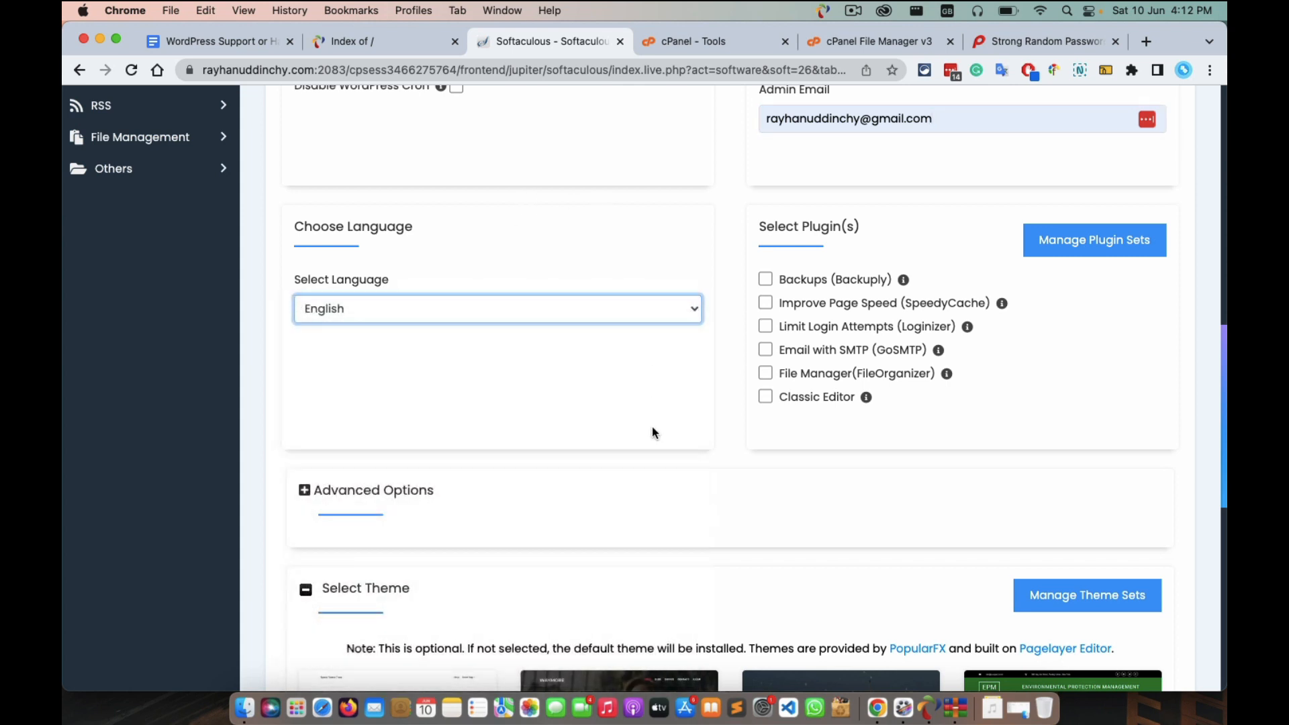
scroll(982, 402, down, 6)
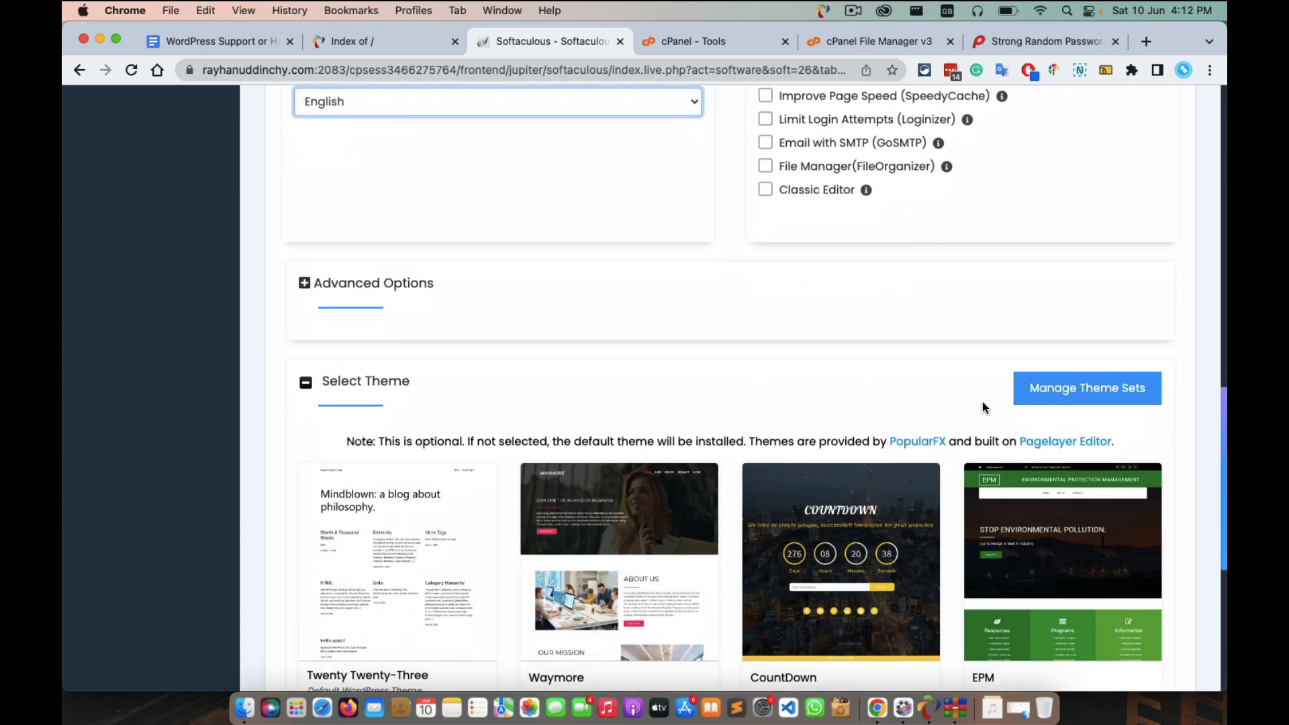
scroll(981, 401, up, 12)
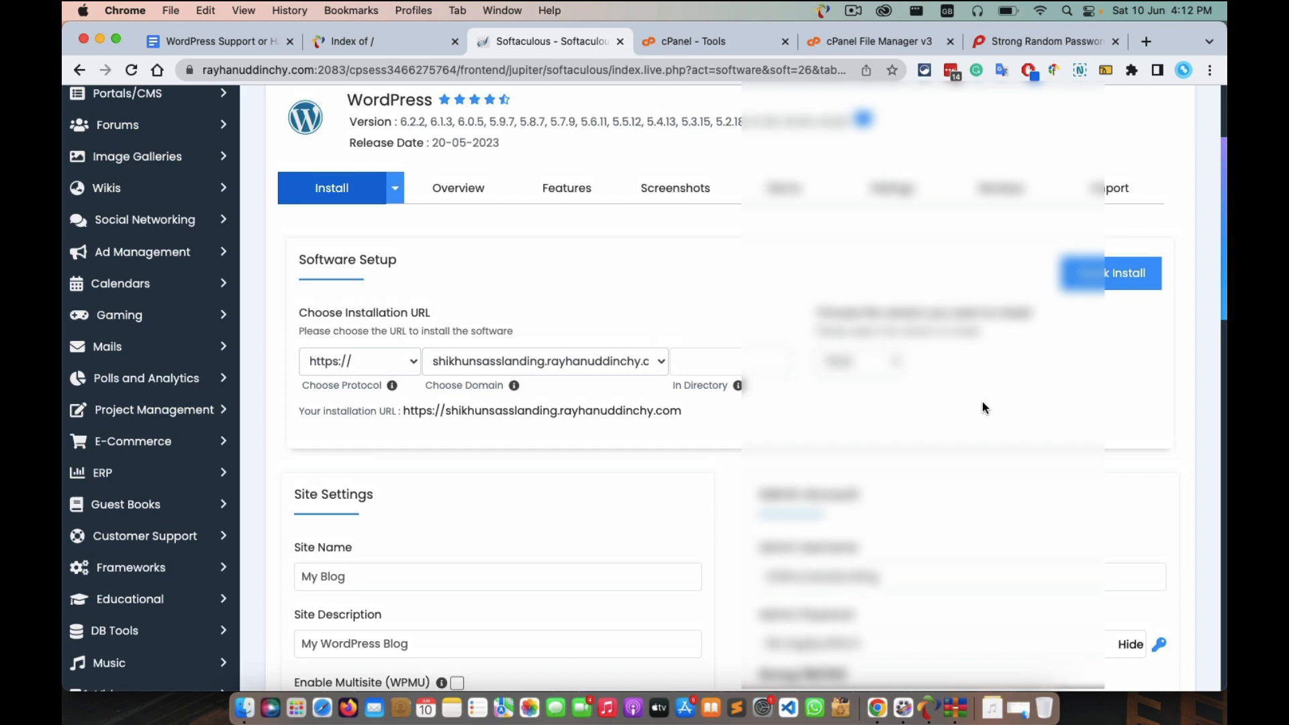
scroll(982, 403, down, 5)
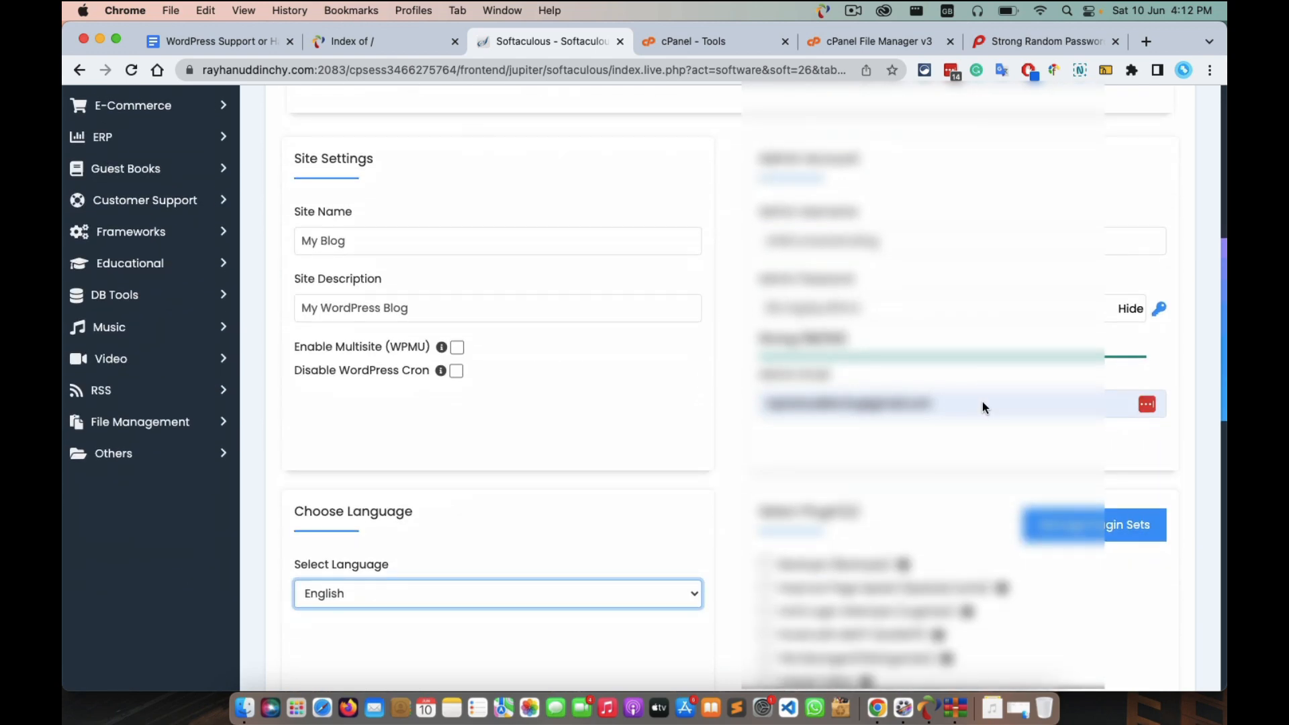
scroll(981, 403, down, 6)
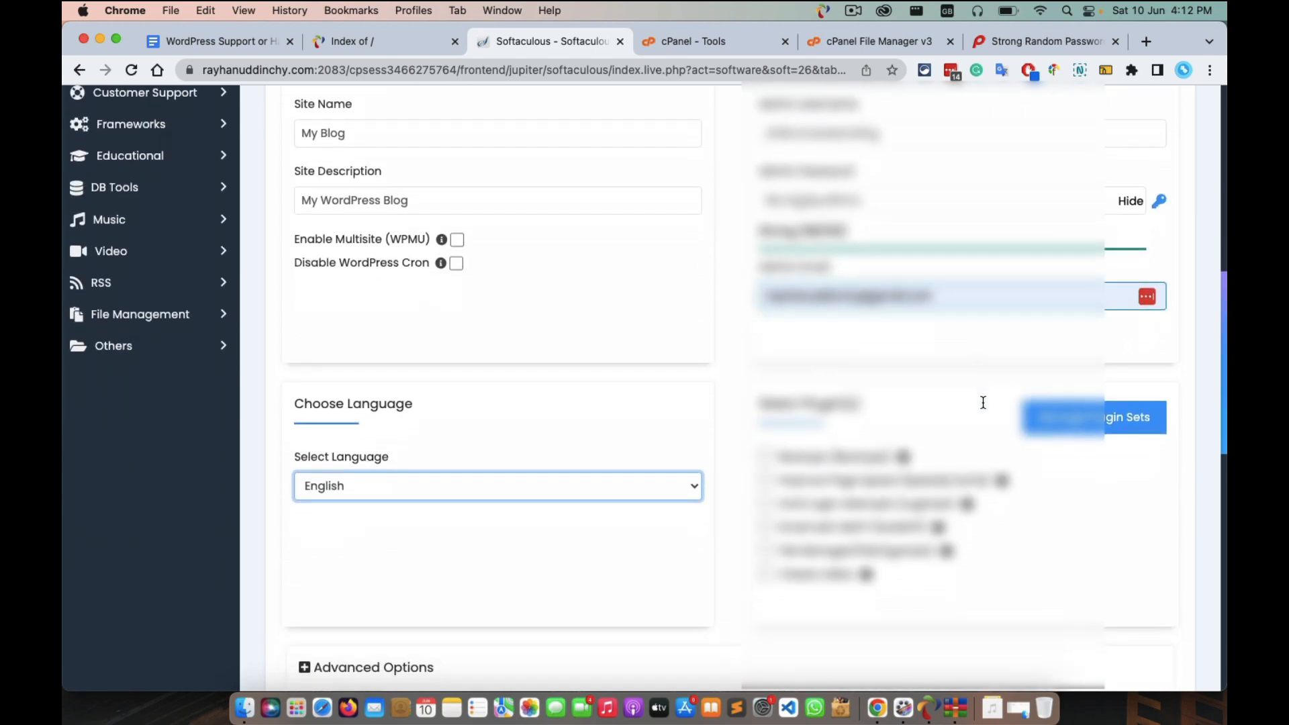
scroll(981, 406, down, 6)
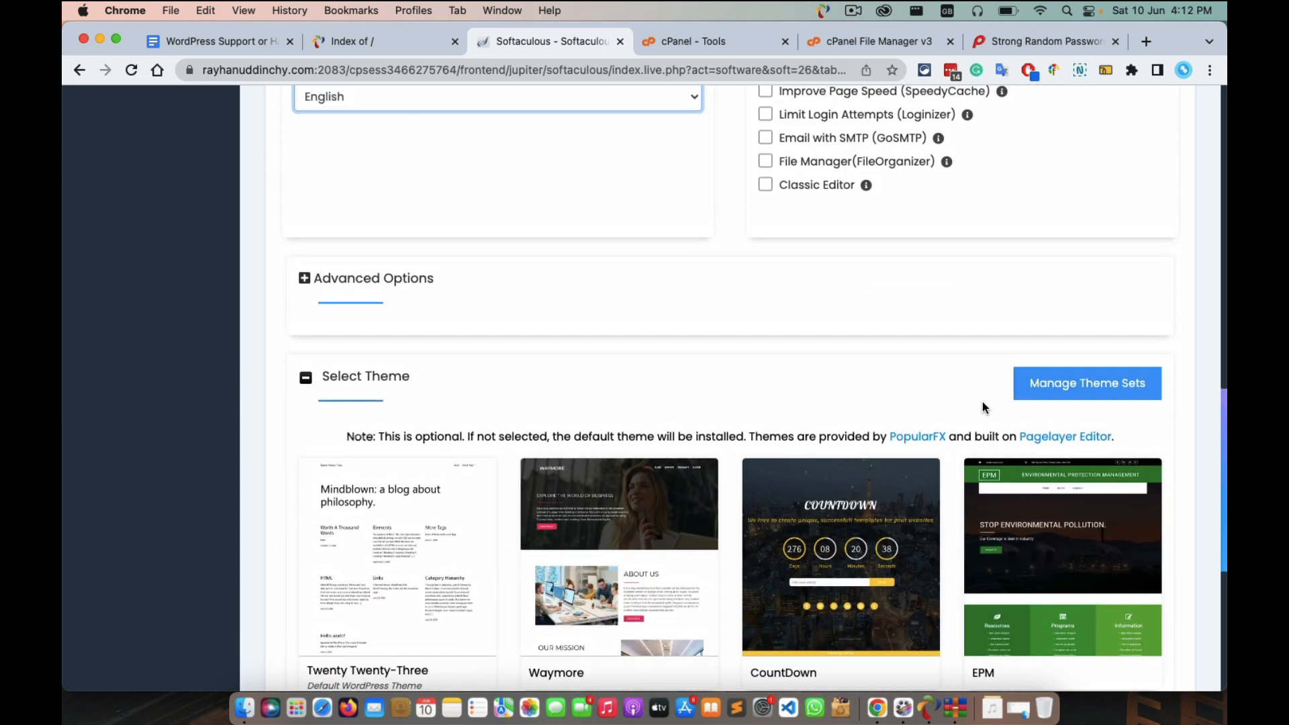
scroll(982, 406, down, 1)
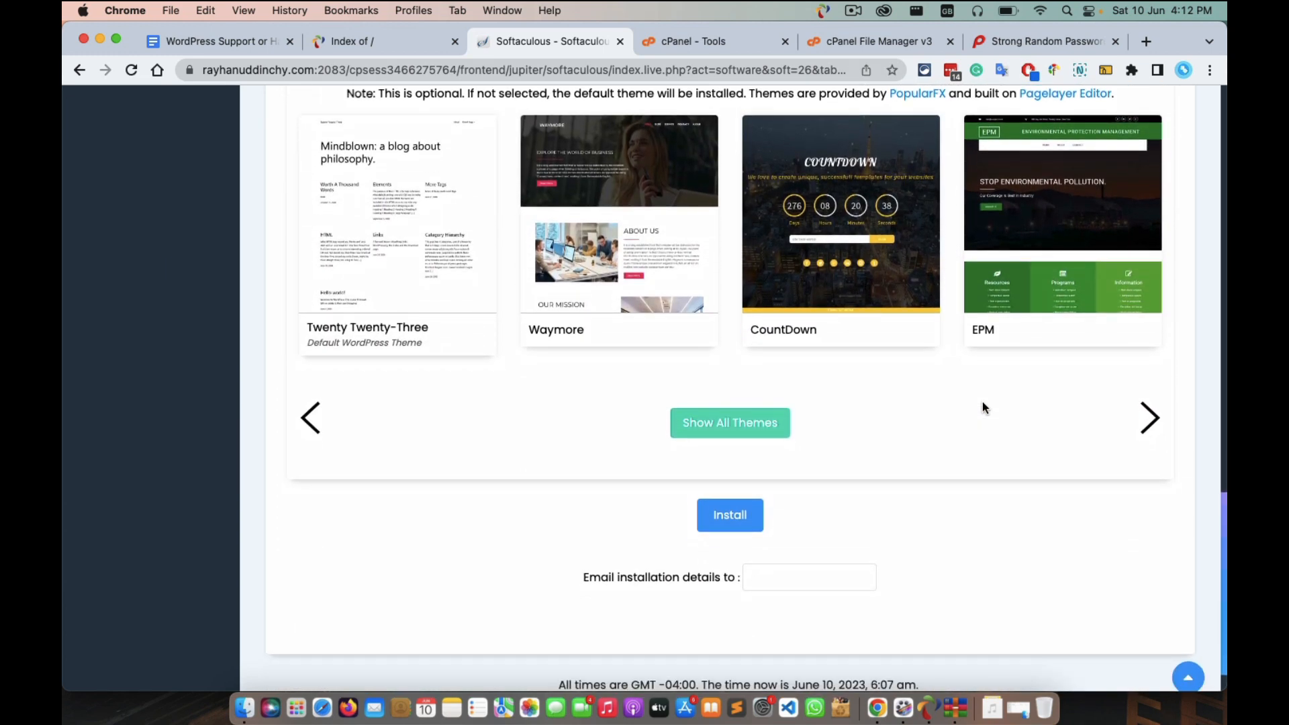
scroll(983, 407, up, 6)
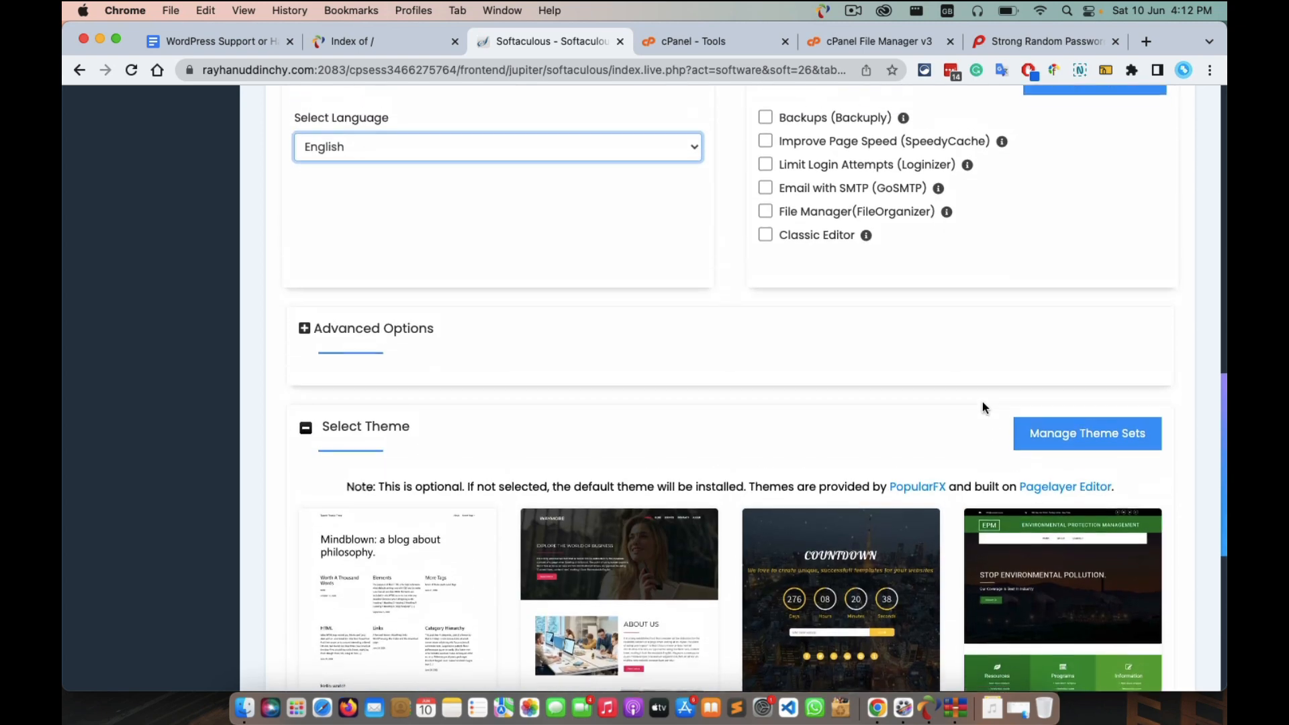
scroll(982, 407, down, 7)
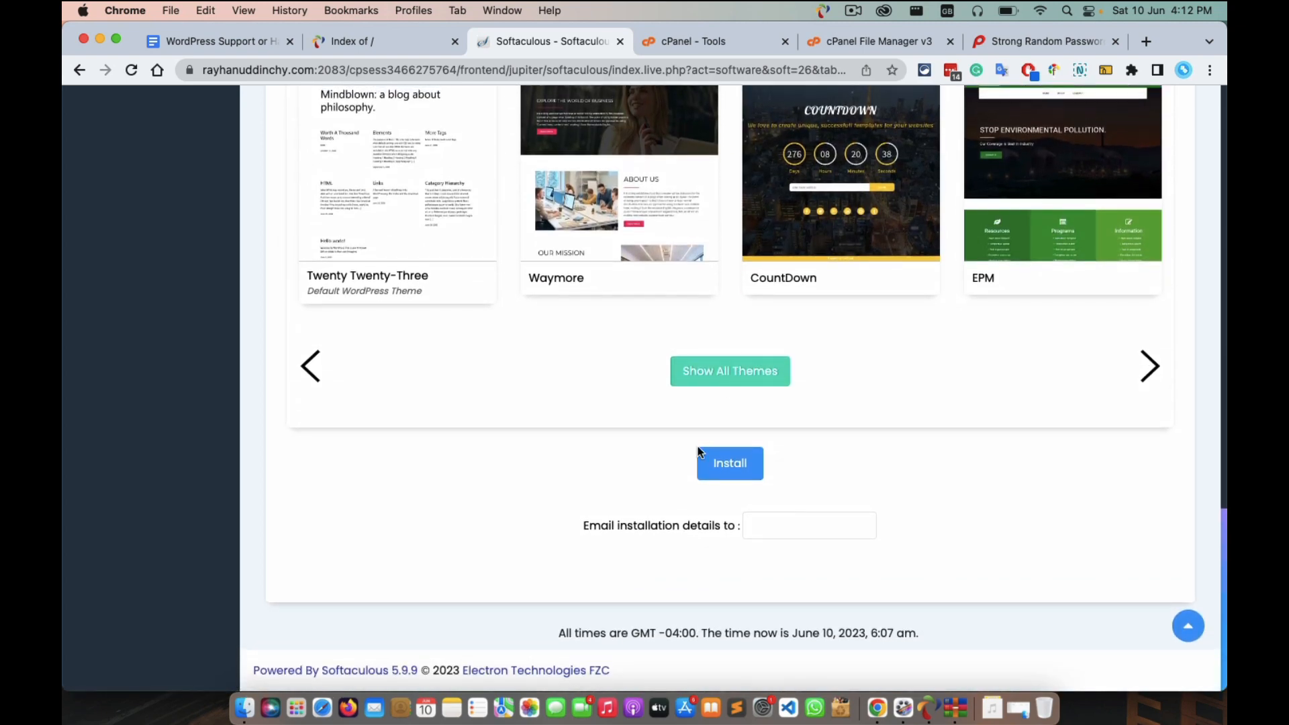
Set the installation-details email to the owner's suggested address and close the password generator tab.
click(768, 526)
click(875, 570)
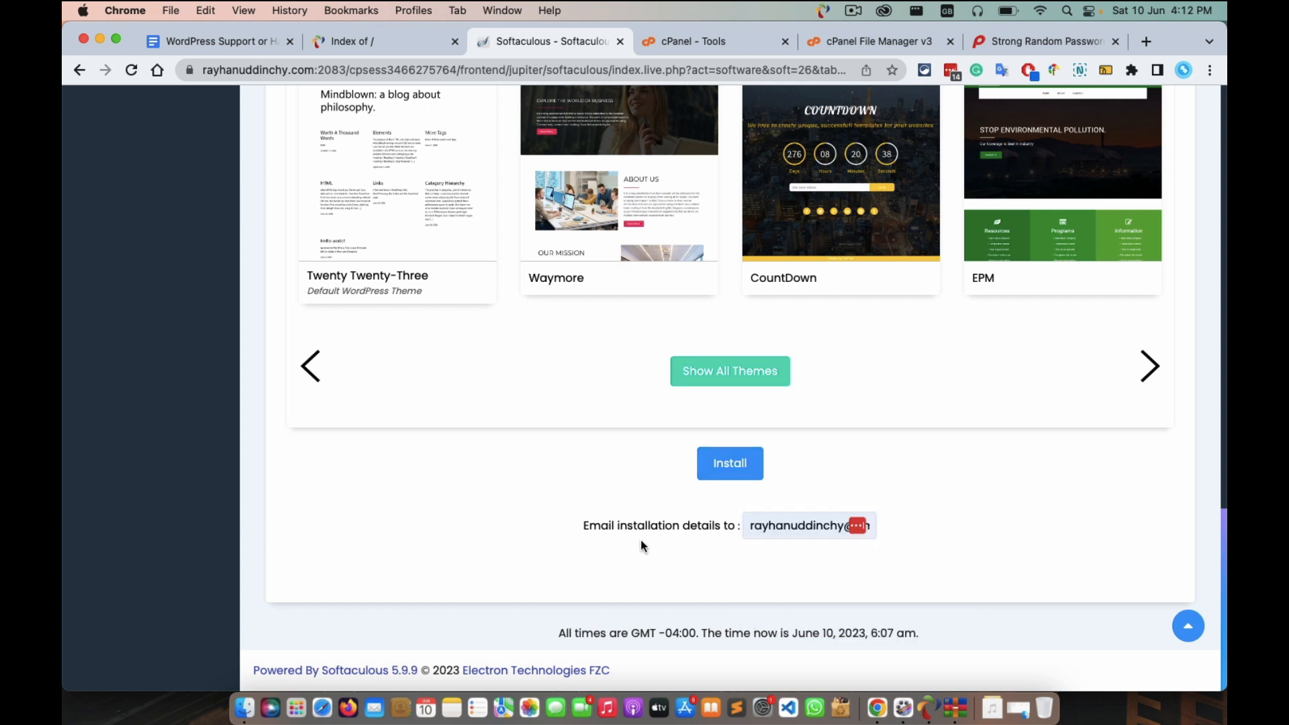
click(756, 530)
click(1115, 41)
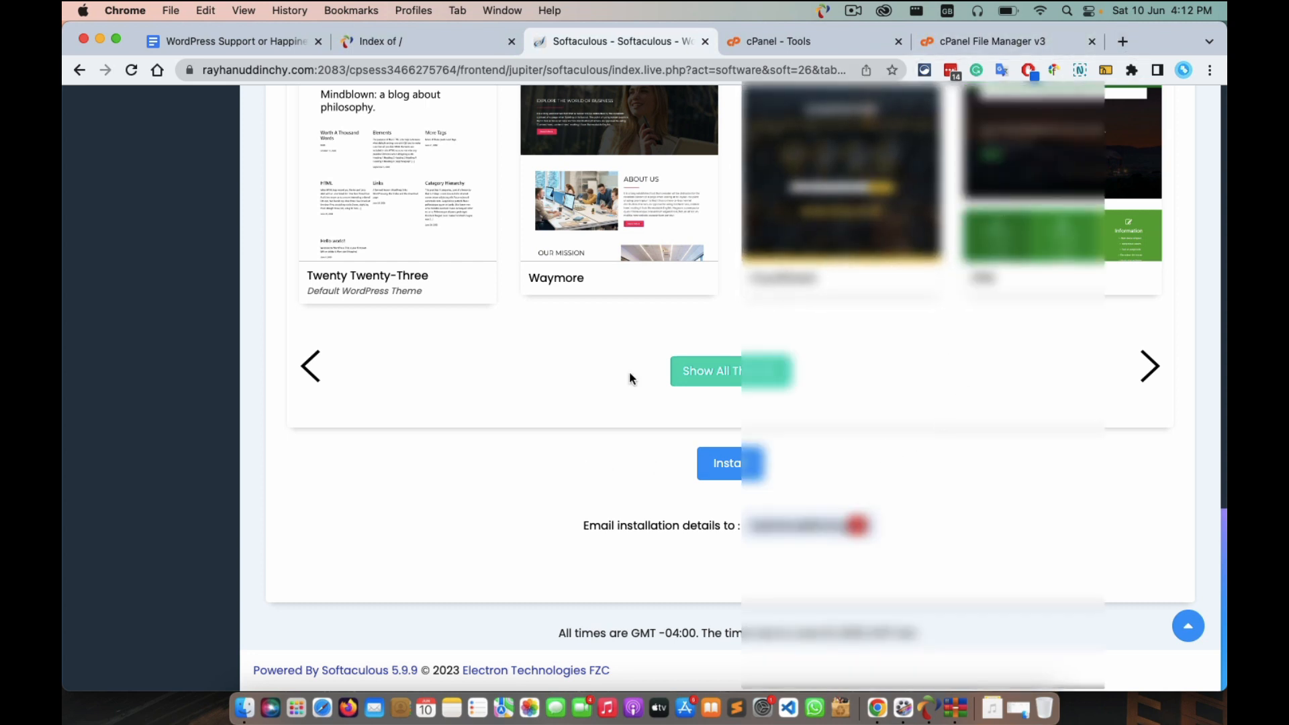
scroll(777, 332, up, 10)
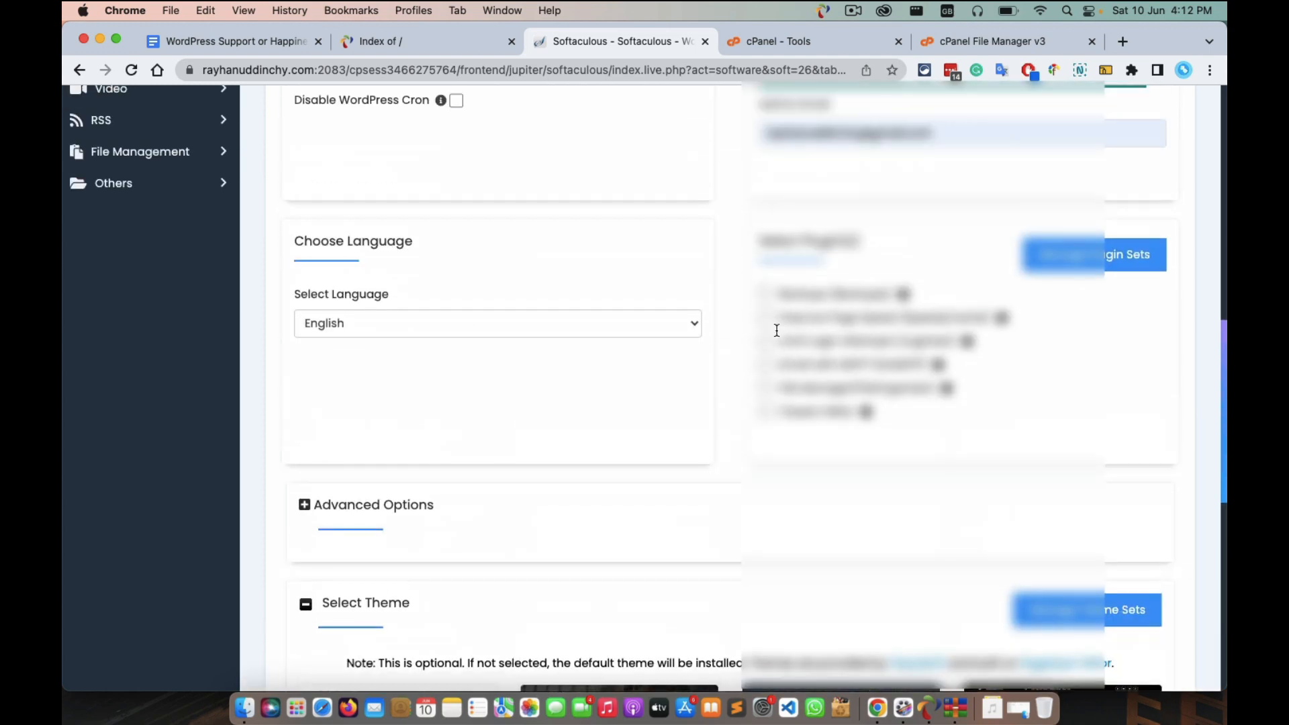
scroll(776, 330, up, 6)
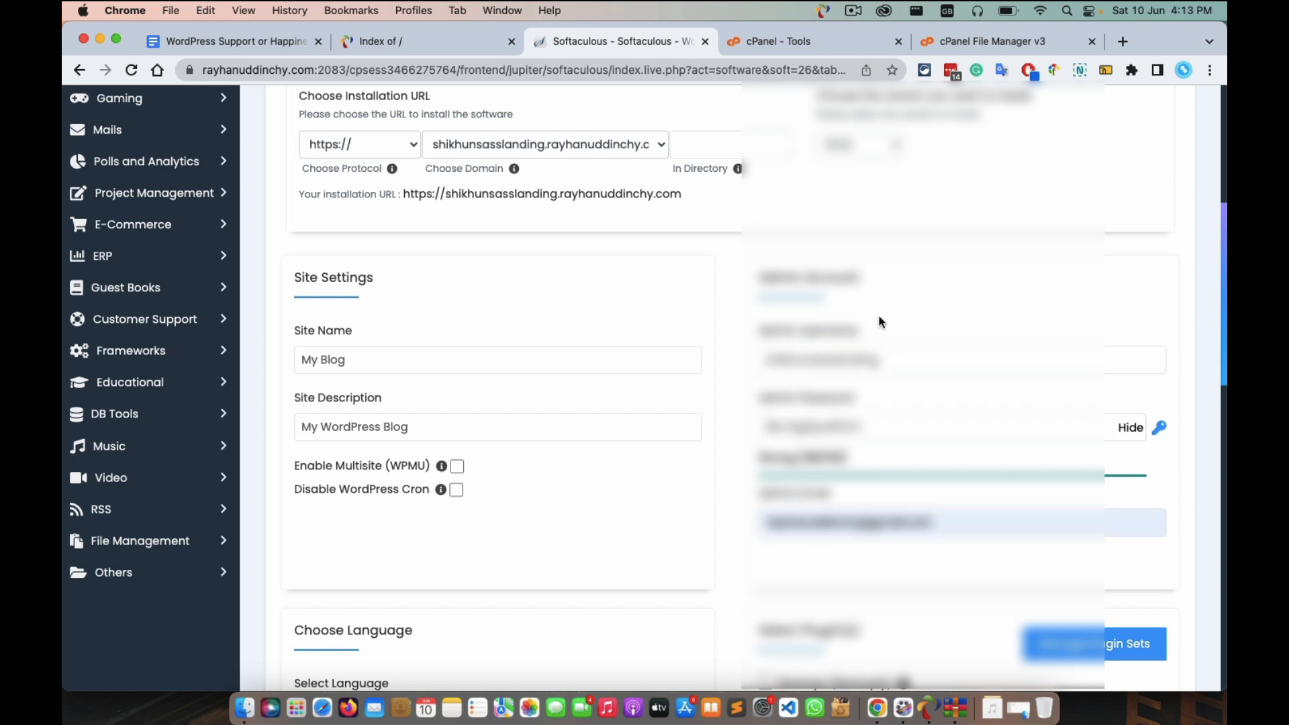
click(796, 355)
double_click(784, 361)
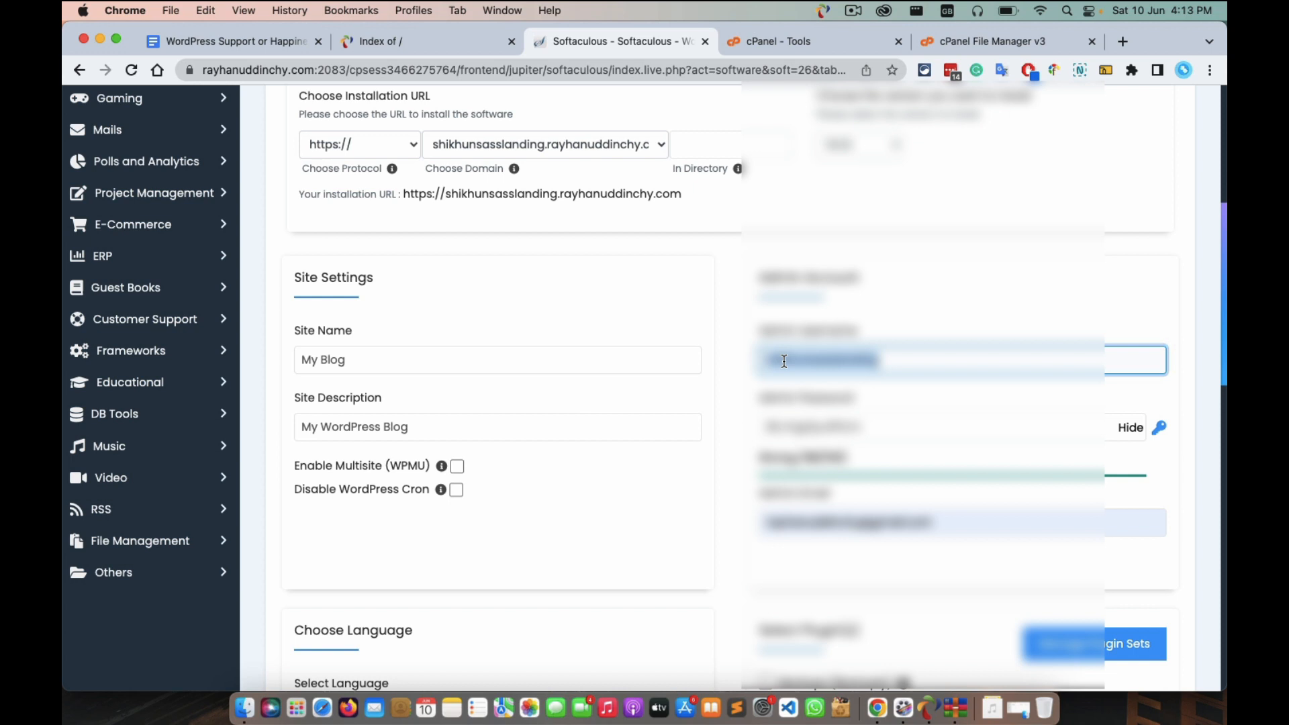
double_click(803, 423)
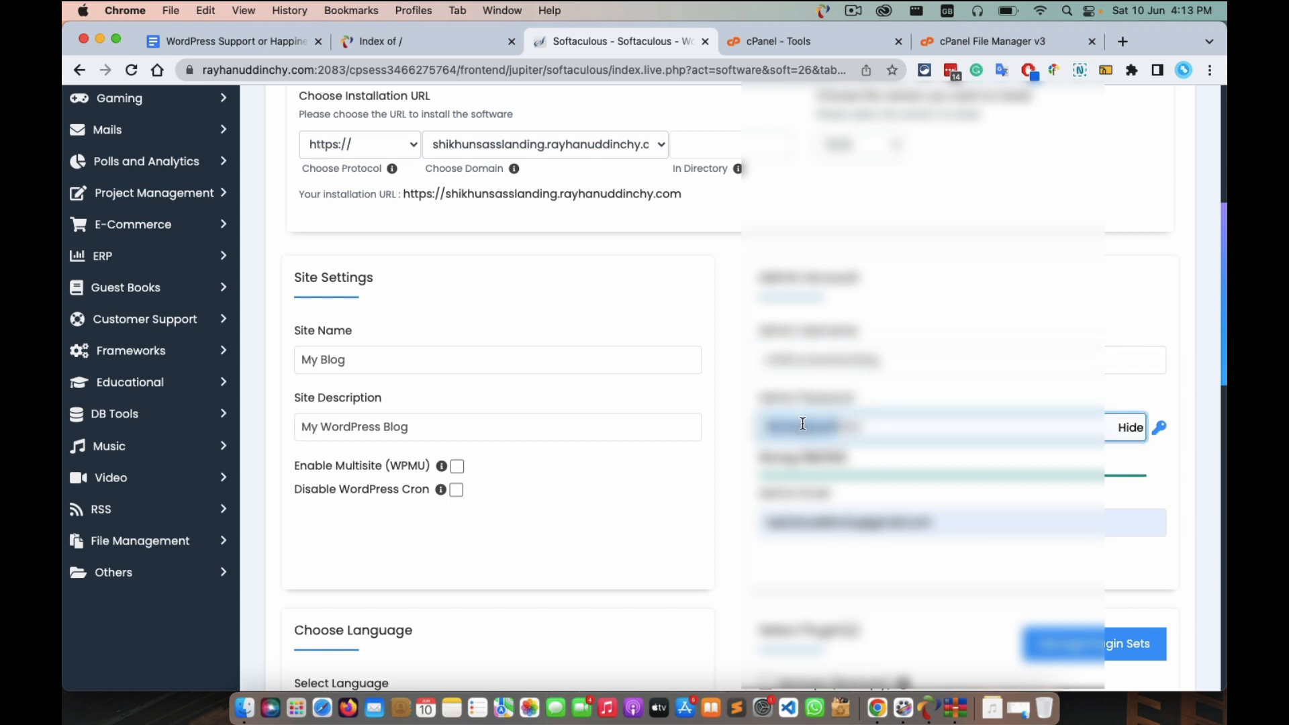
double_click(843, 431)
click(792, 355)
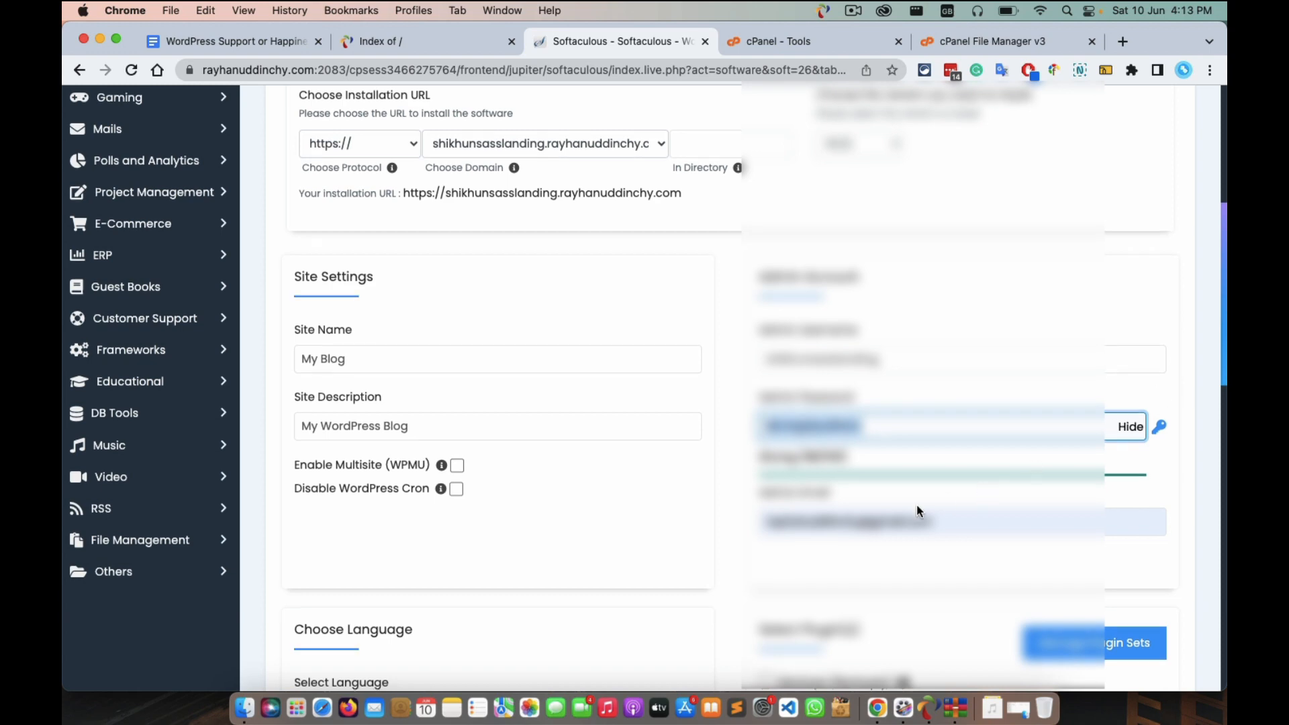
scroll(917, 512, down, 6)
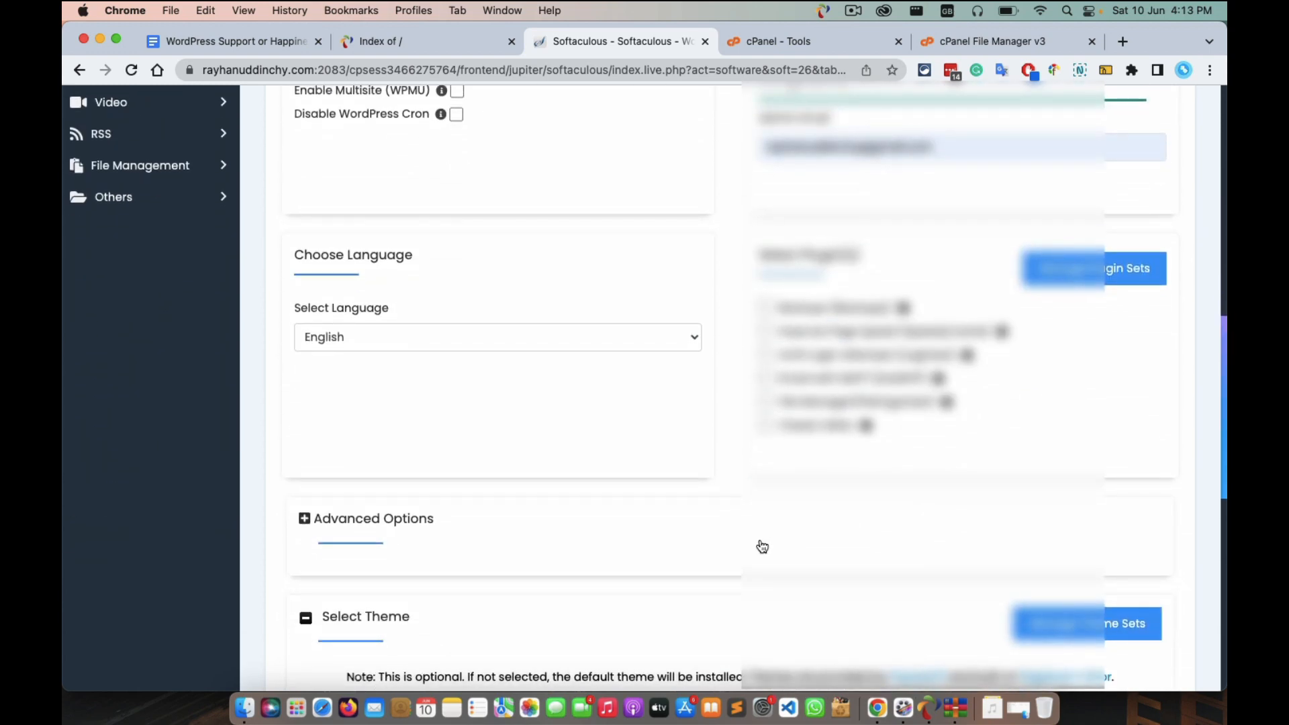
Run the WordPress install for the shikhunsasslanding subdomain and switch to the Google Docs notes.
scroll(759, 548, down, 7)
scroll(760, 543, down, 4)
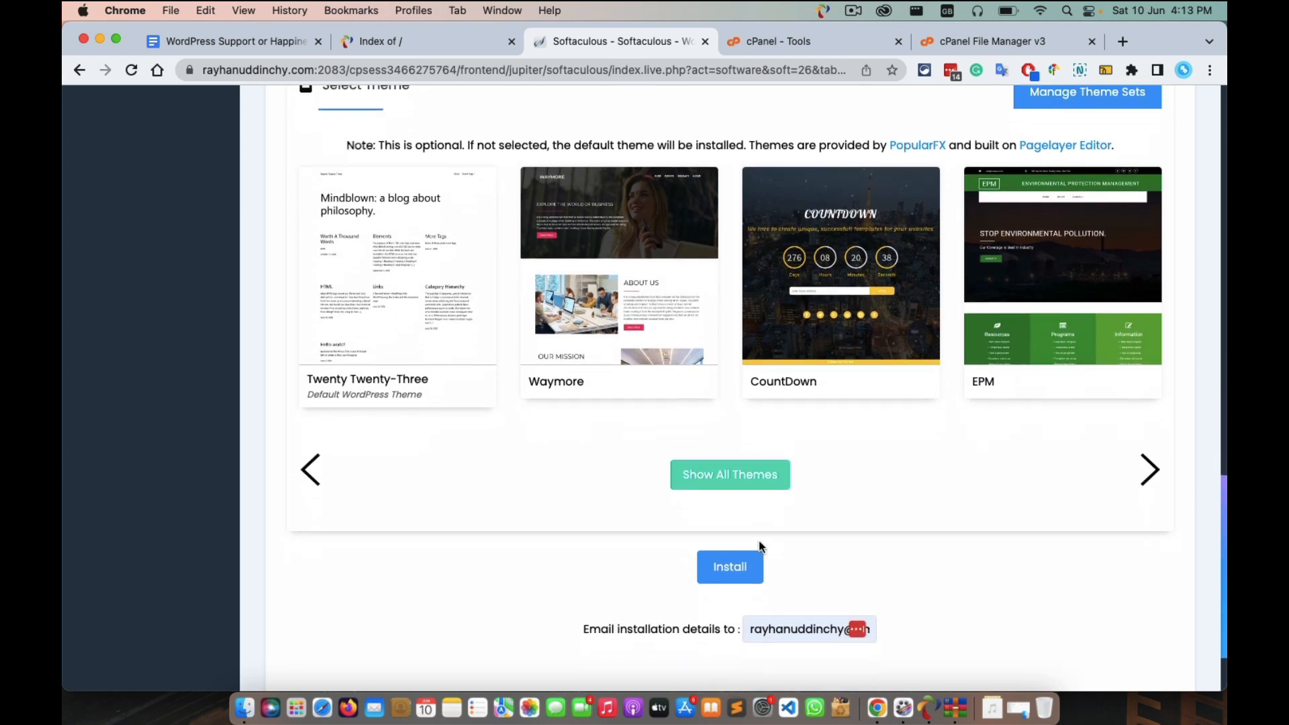
click(732, 484)
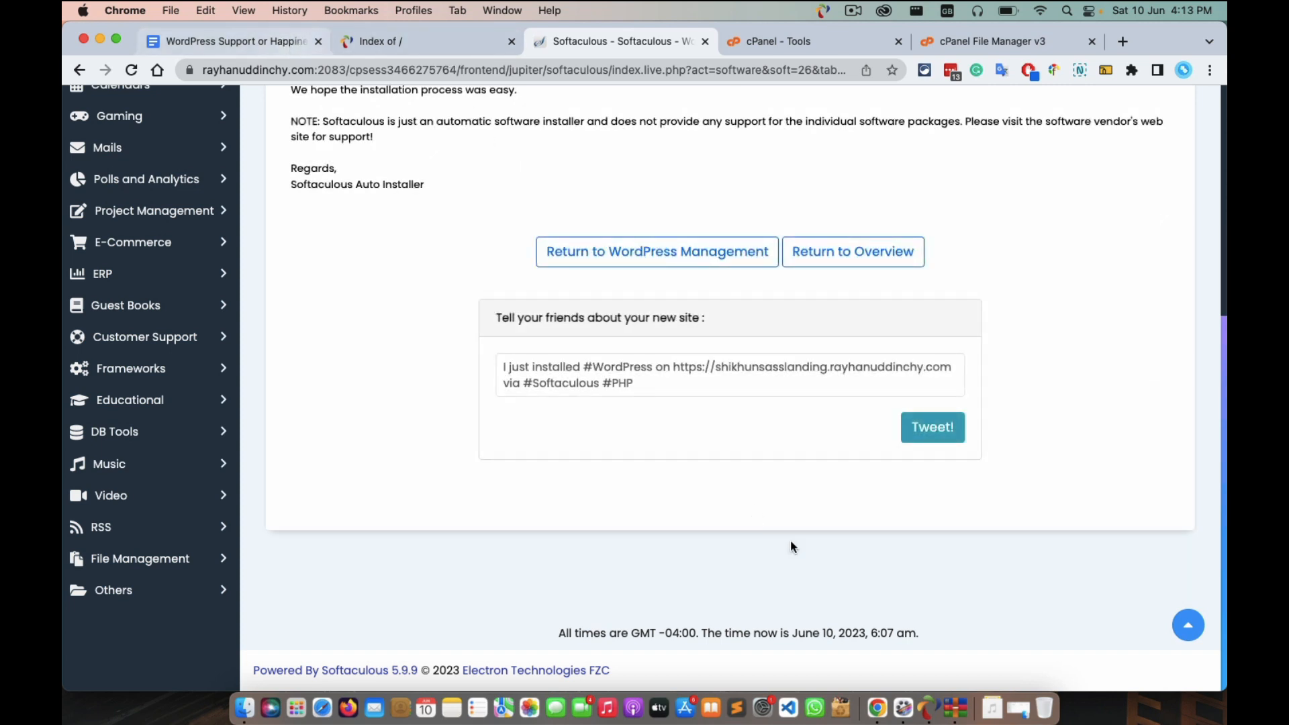
scroll(1056, 465, up, 7)
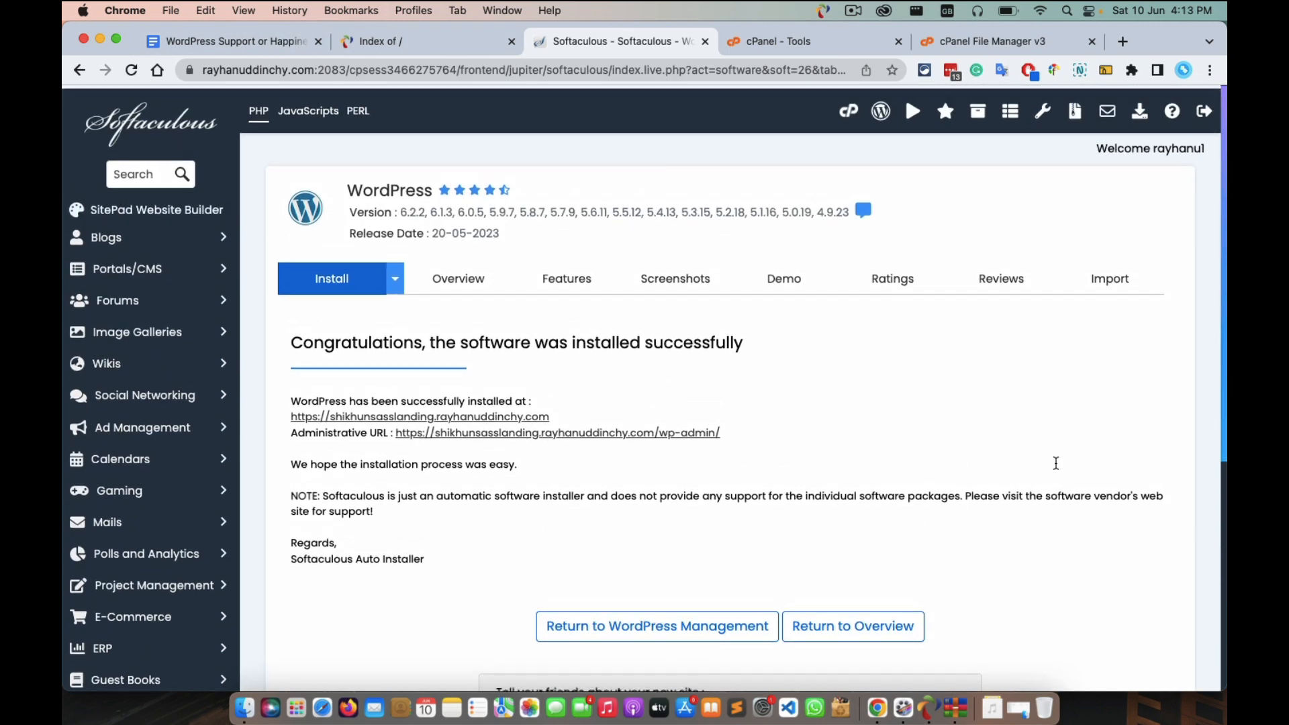
scroll(1056, 464, down, 2)
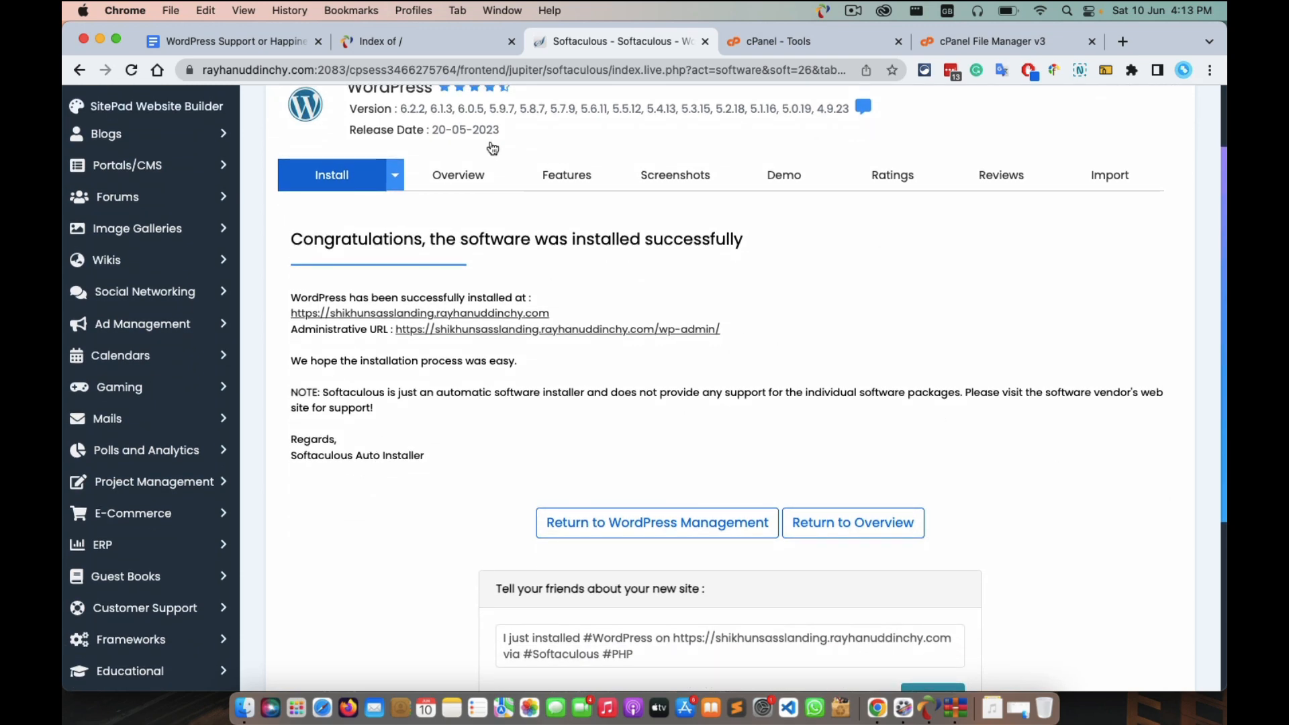
click(246, 48)
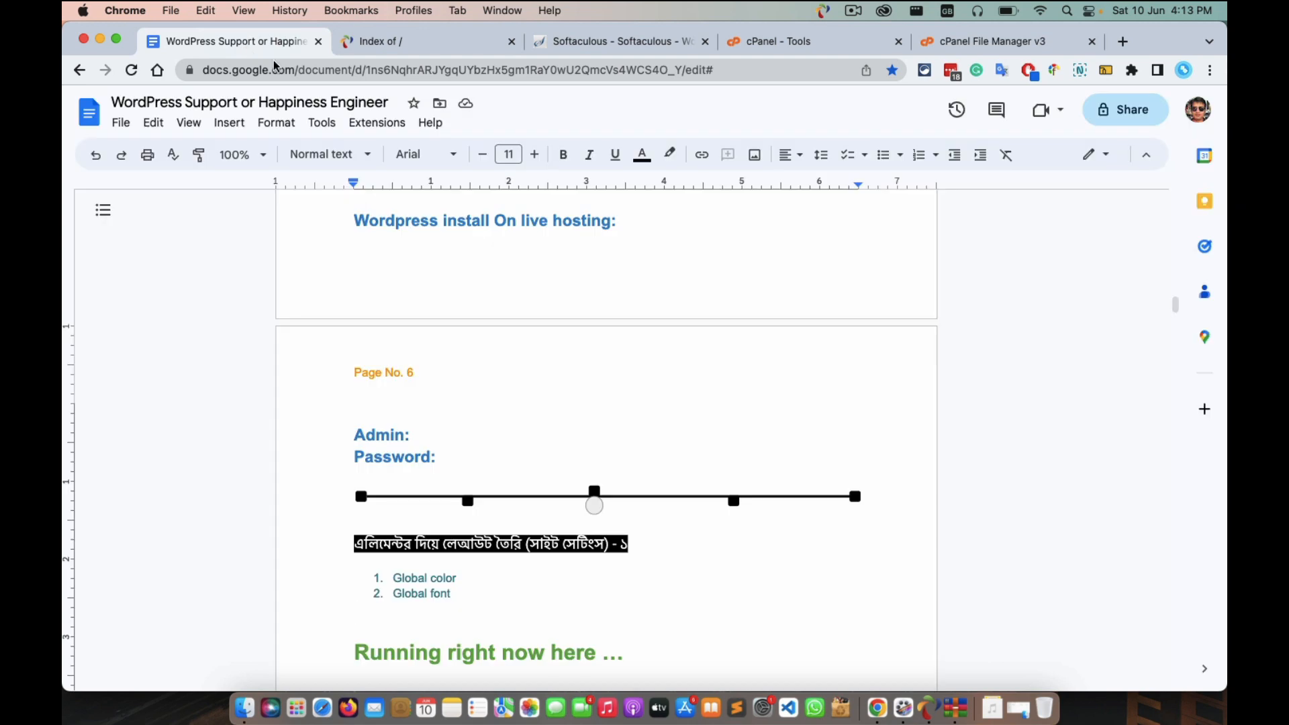
Paste the admin login details after 'Password:' in the notes and return to File Manager.
click(484, 456)
key(super+v)
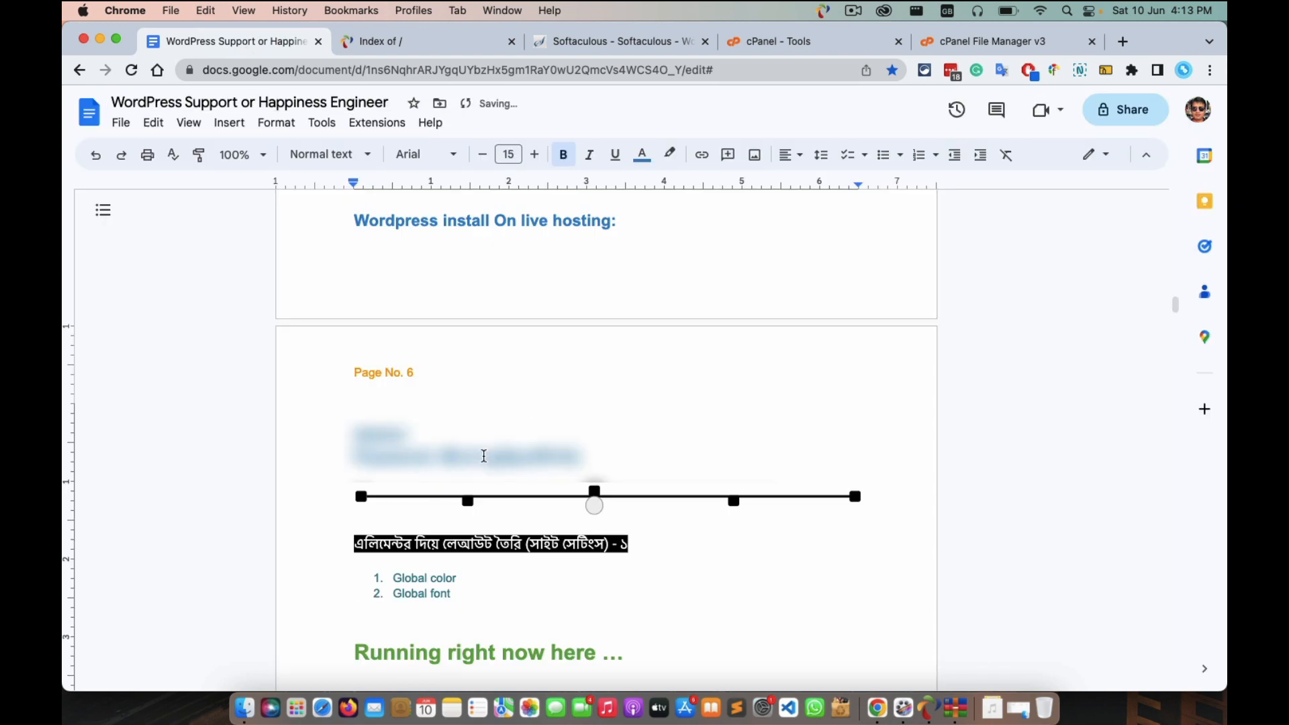
click(982, 45)
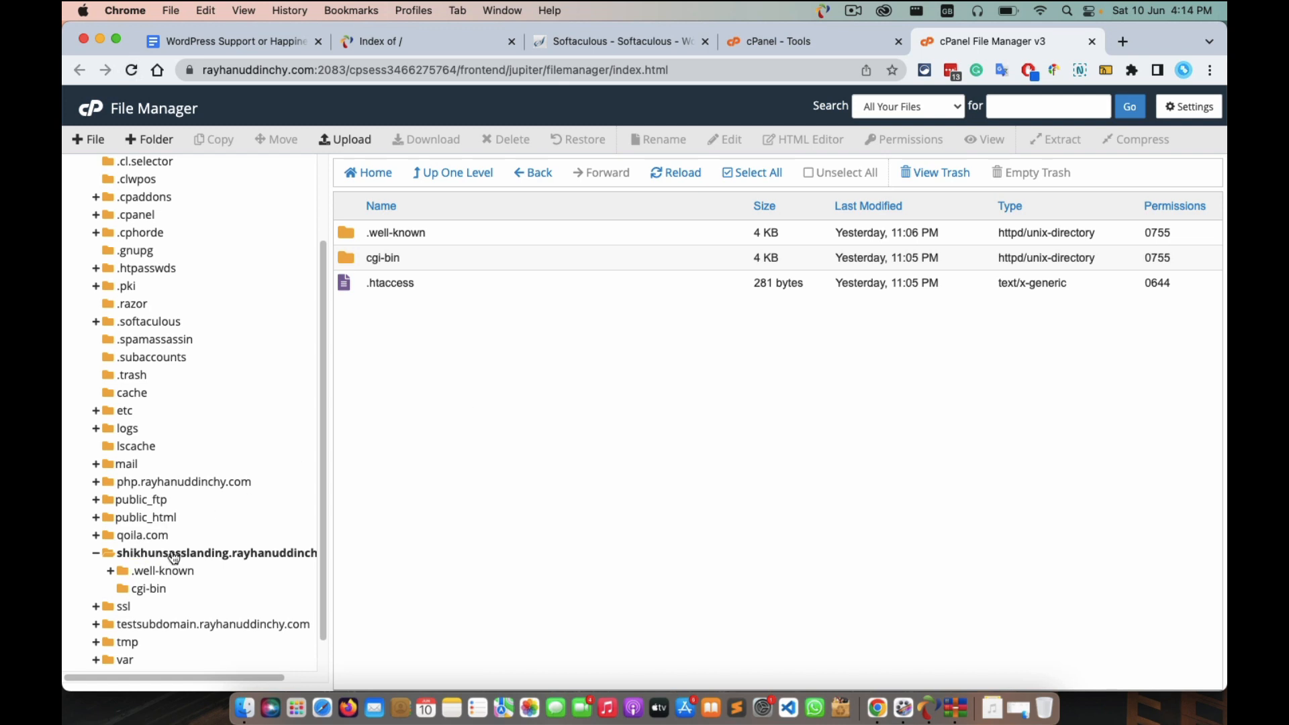
Refresh File Manager, check the shikhunsasslanding folder holds WordPress files, and return to Softaculous.
click(133, 70)
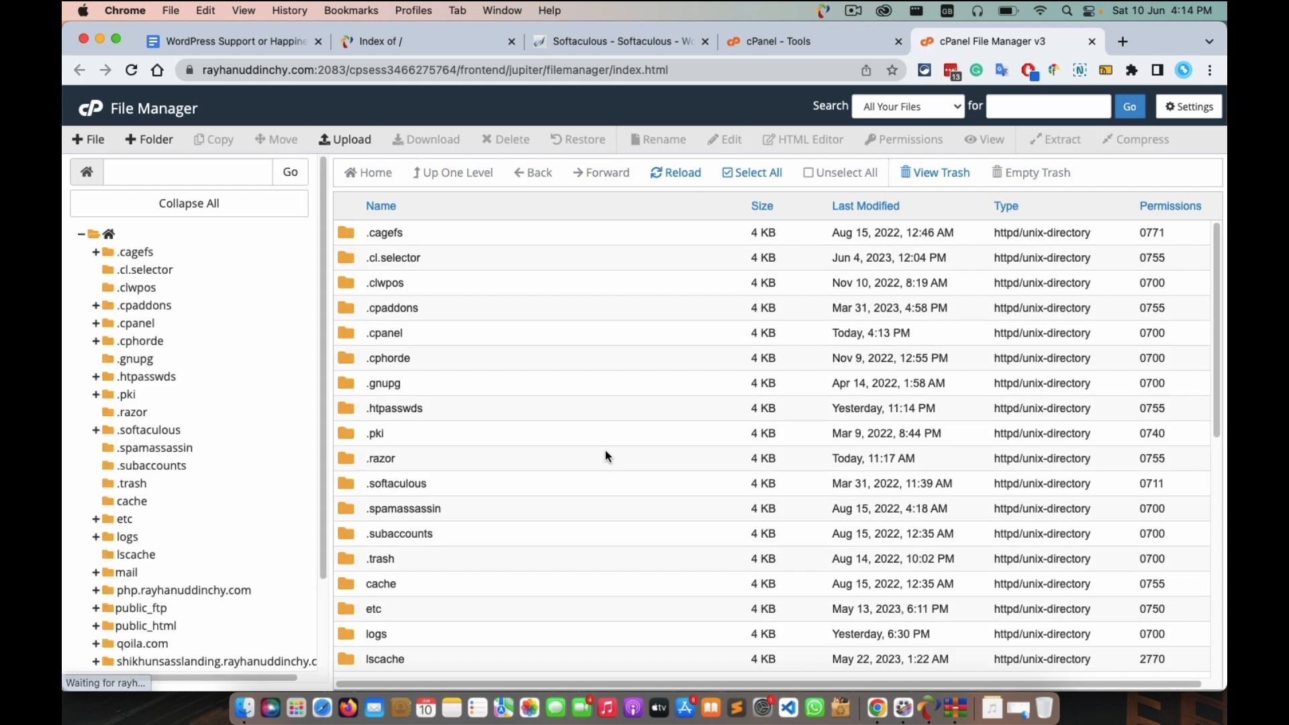
scroll(469, 554, down, 5)
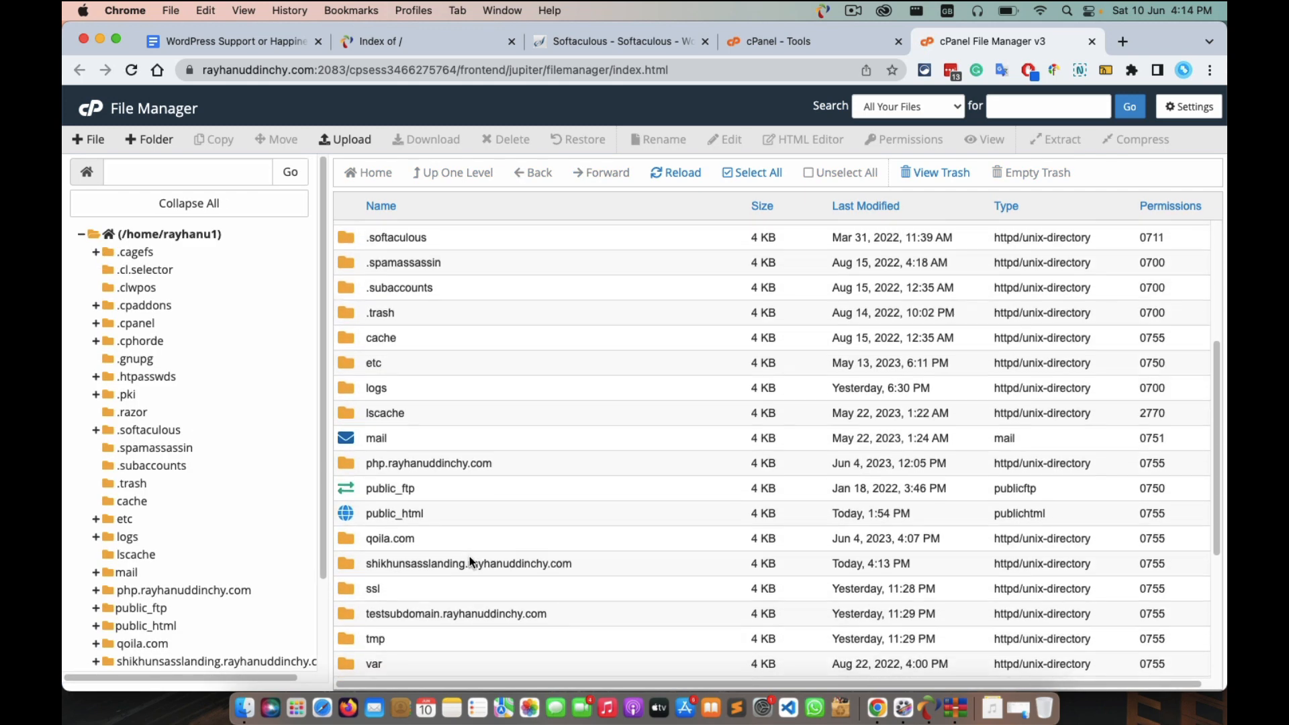
click(232, 660)
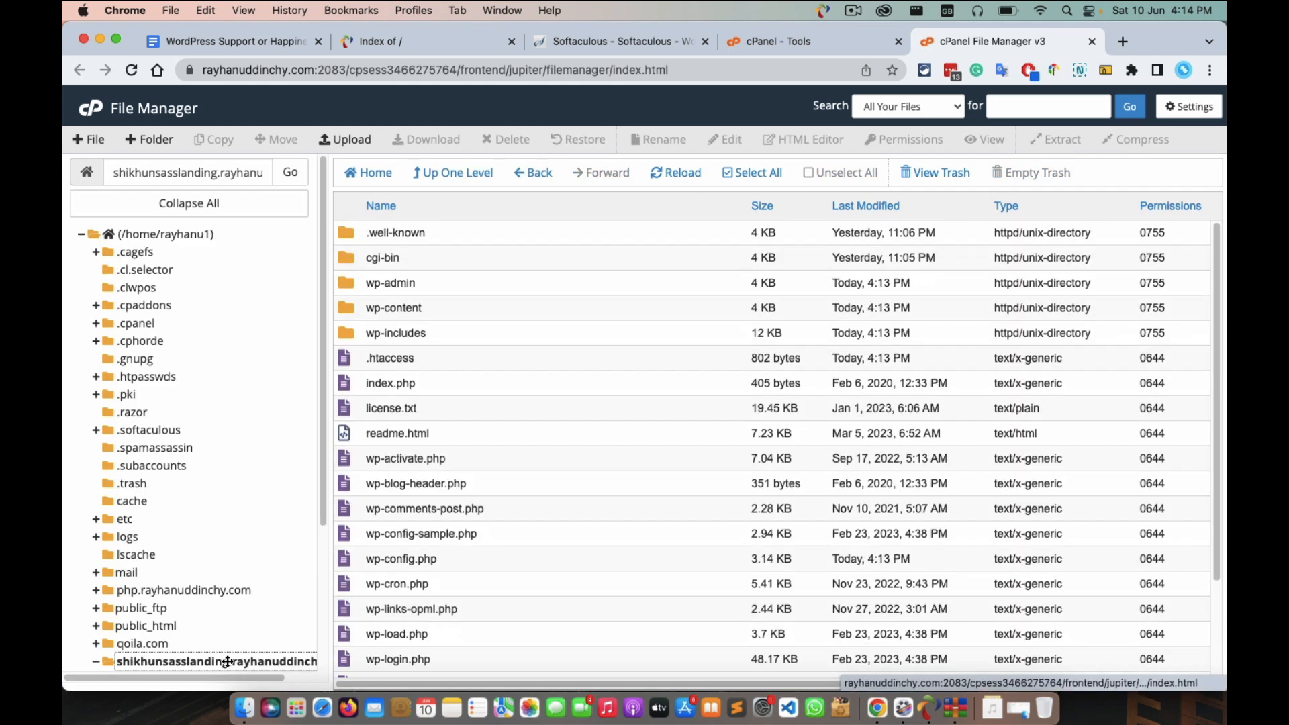
scroll(419, 303, down, 2)
scroll(419, 303, up, 2)
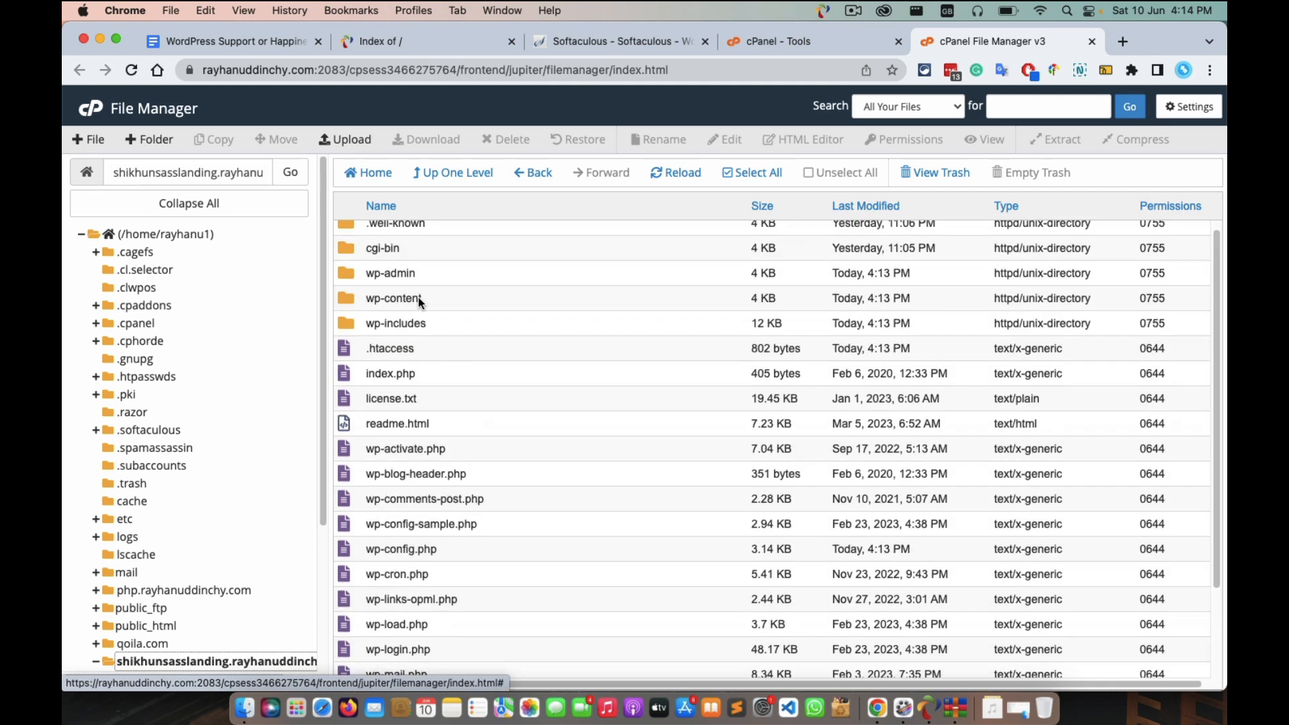
scroll(419, 303, down, 2)
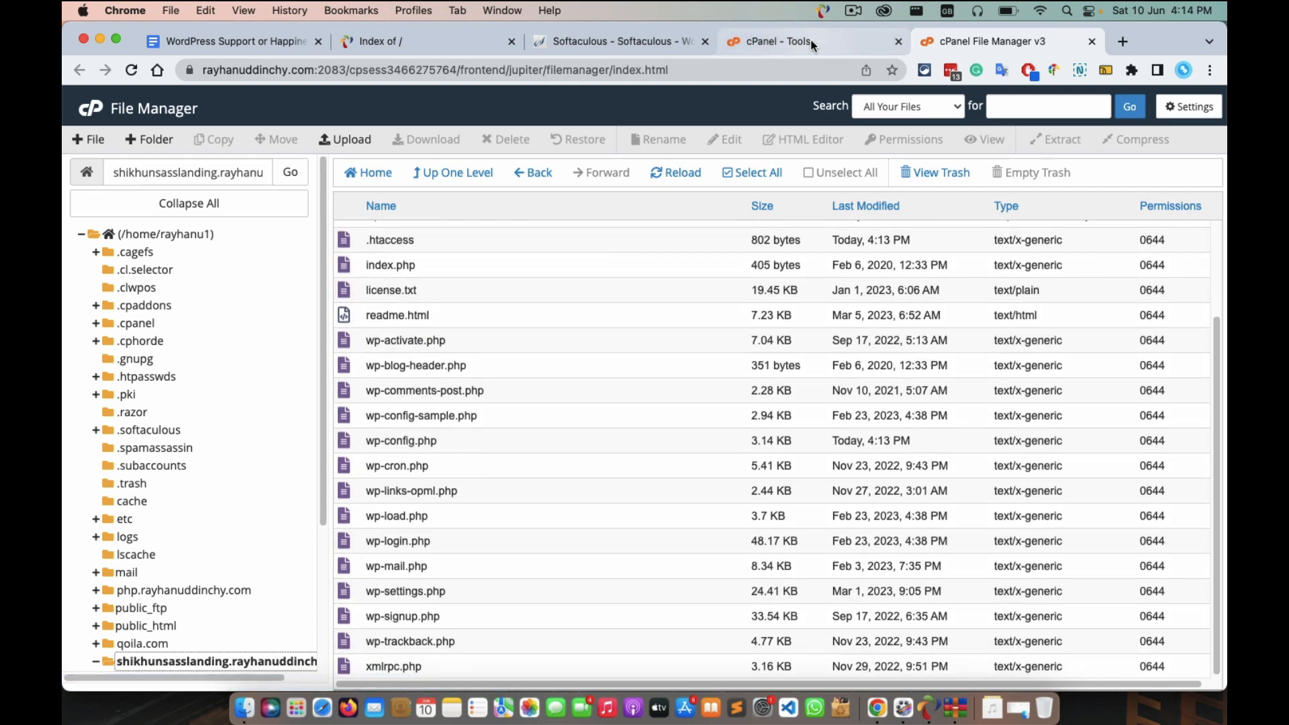
click(655, 42)
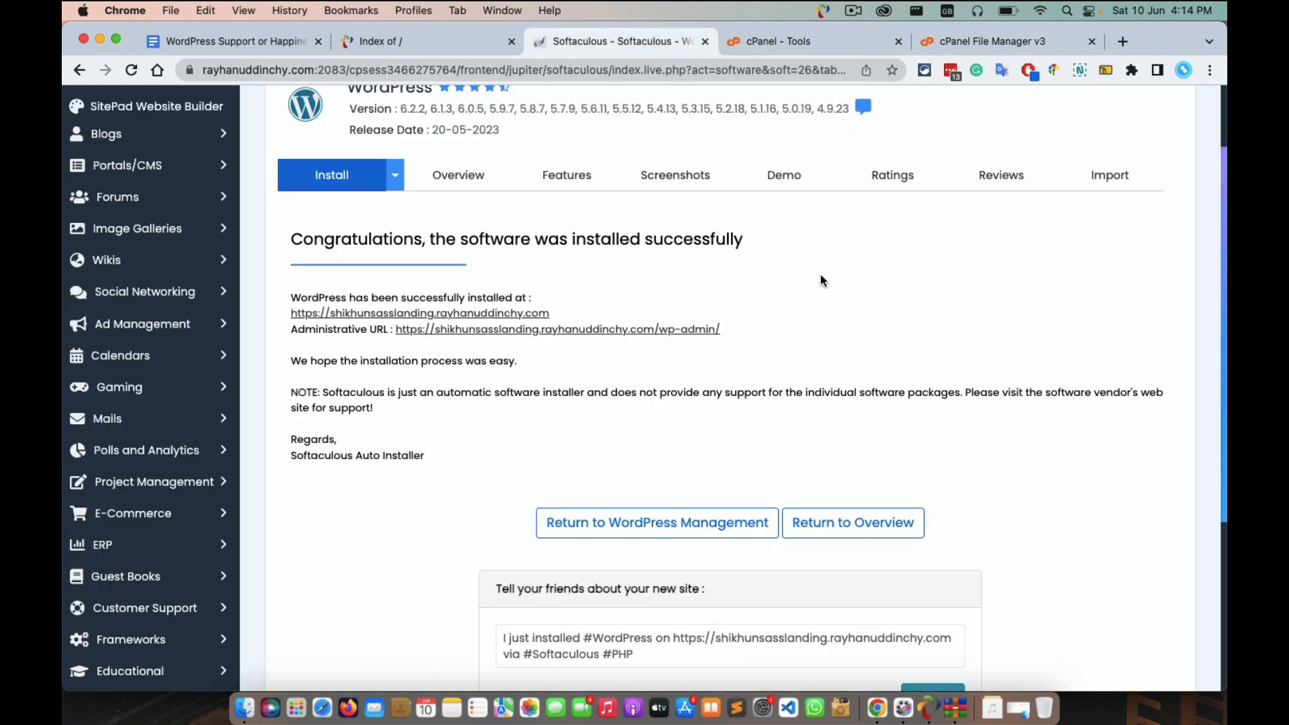
Open the new site's URL in a new tab to view the My Blog front page.
click(433, 314)
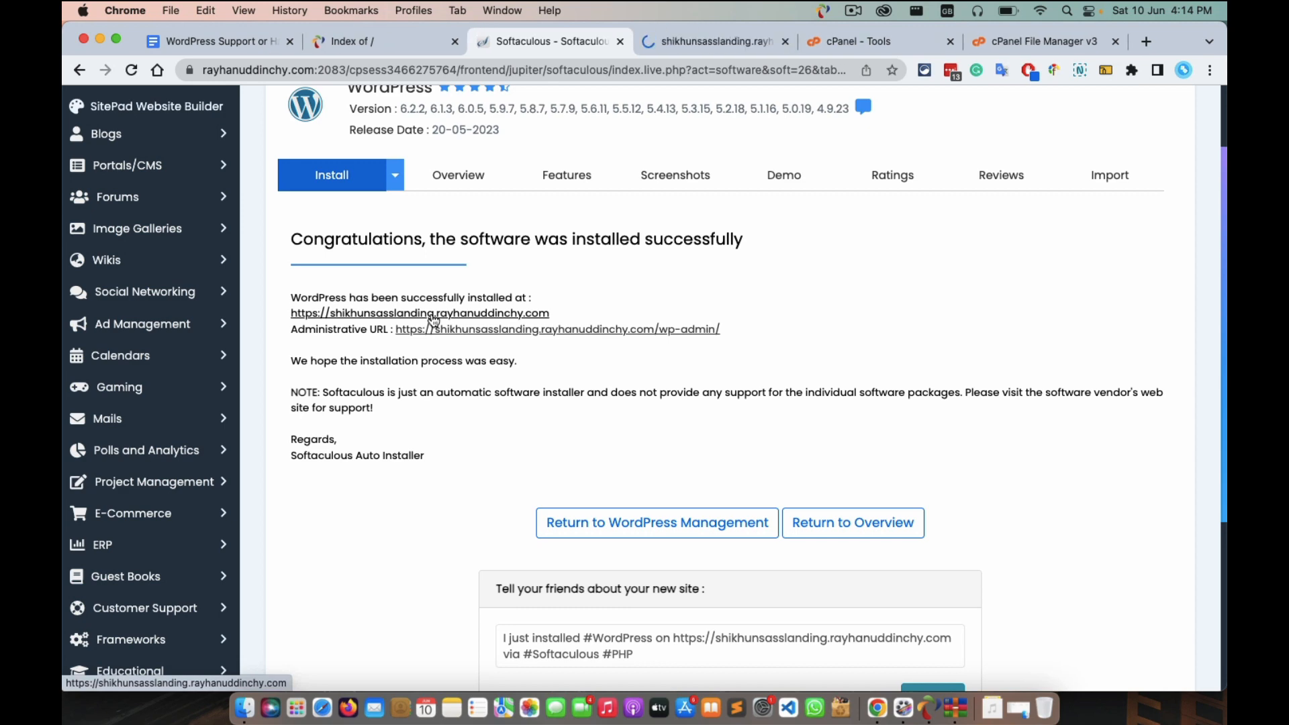
click(722, 43)
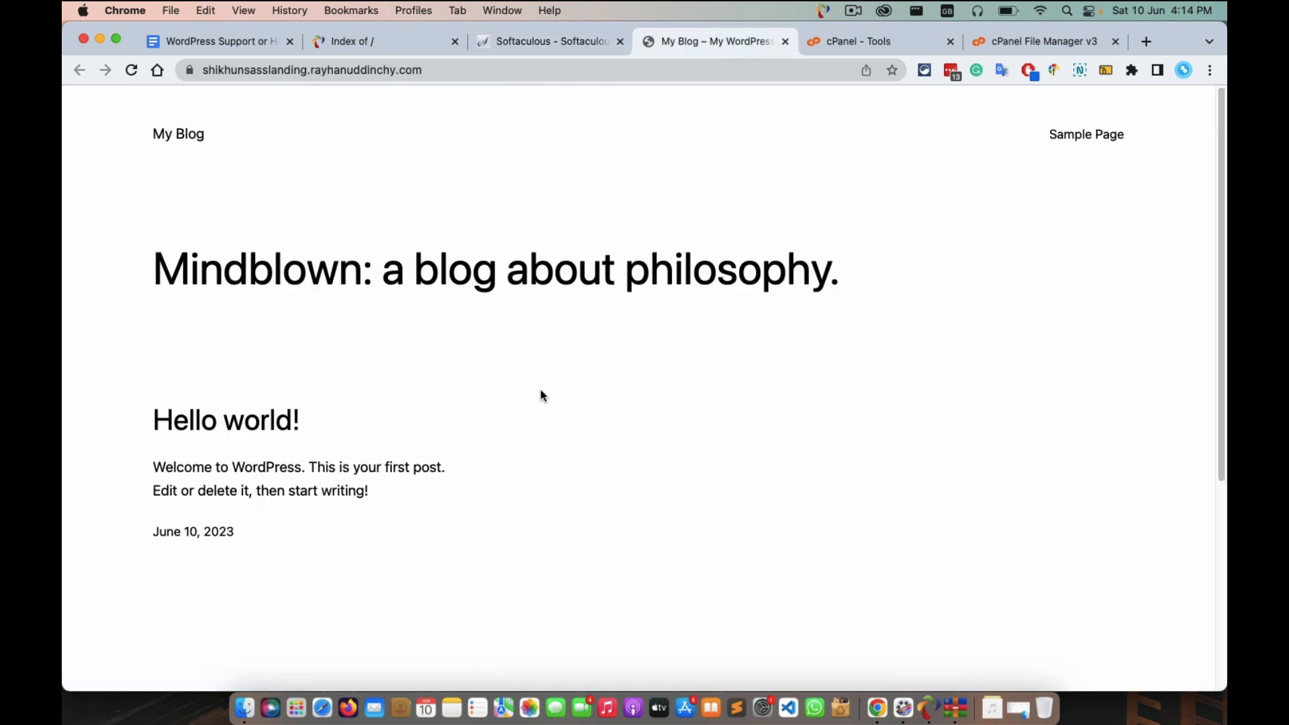
scroll(544, 398, down, 5)
scroll(552, 403, up, 5)
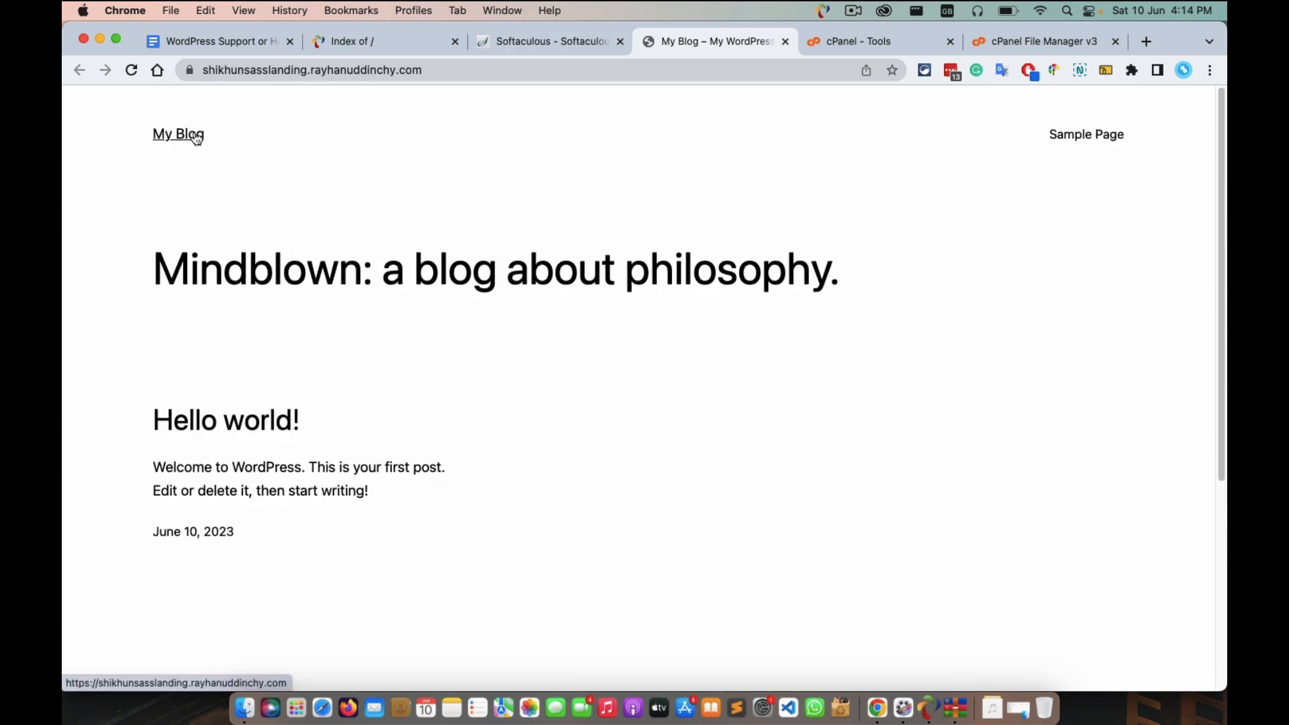
click(508, 42)
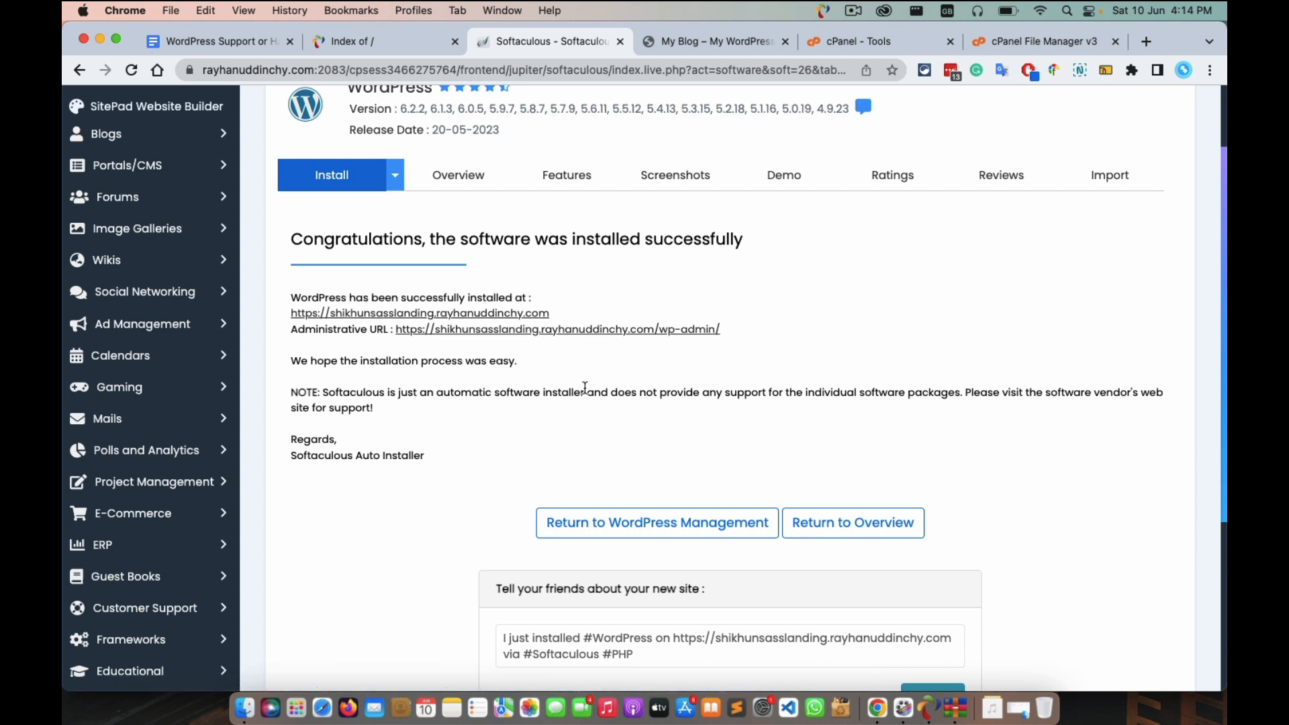
Open the new site's wp-admin dashboard, then log out from the Howdy menu.
click(719, 35)
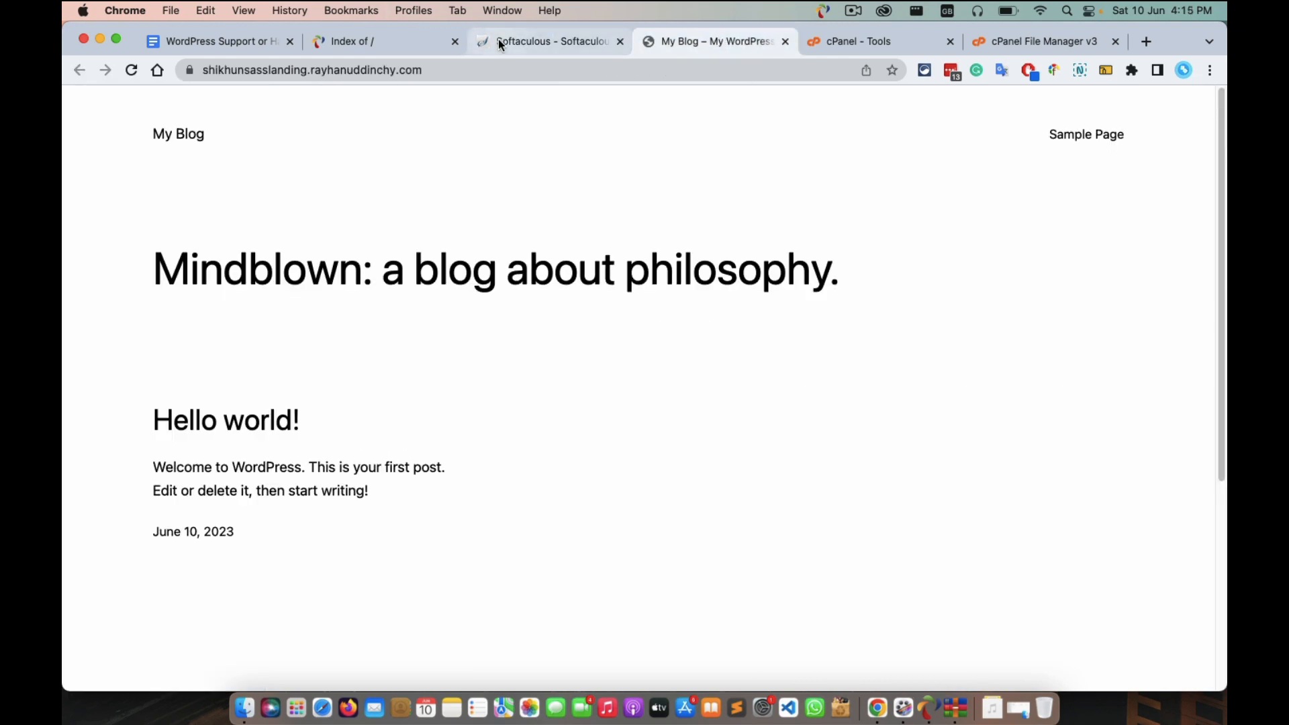
click(499, 41)
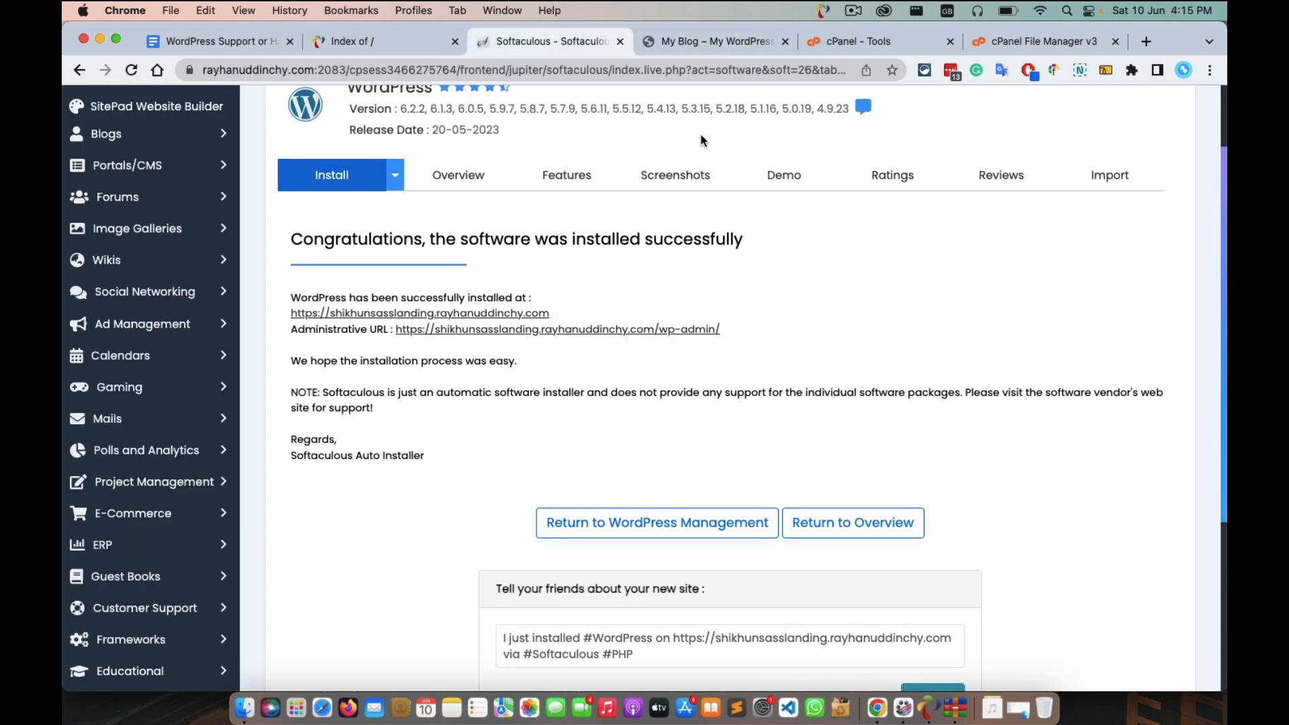
click(641, 333)
click(768, 30)
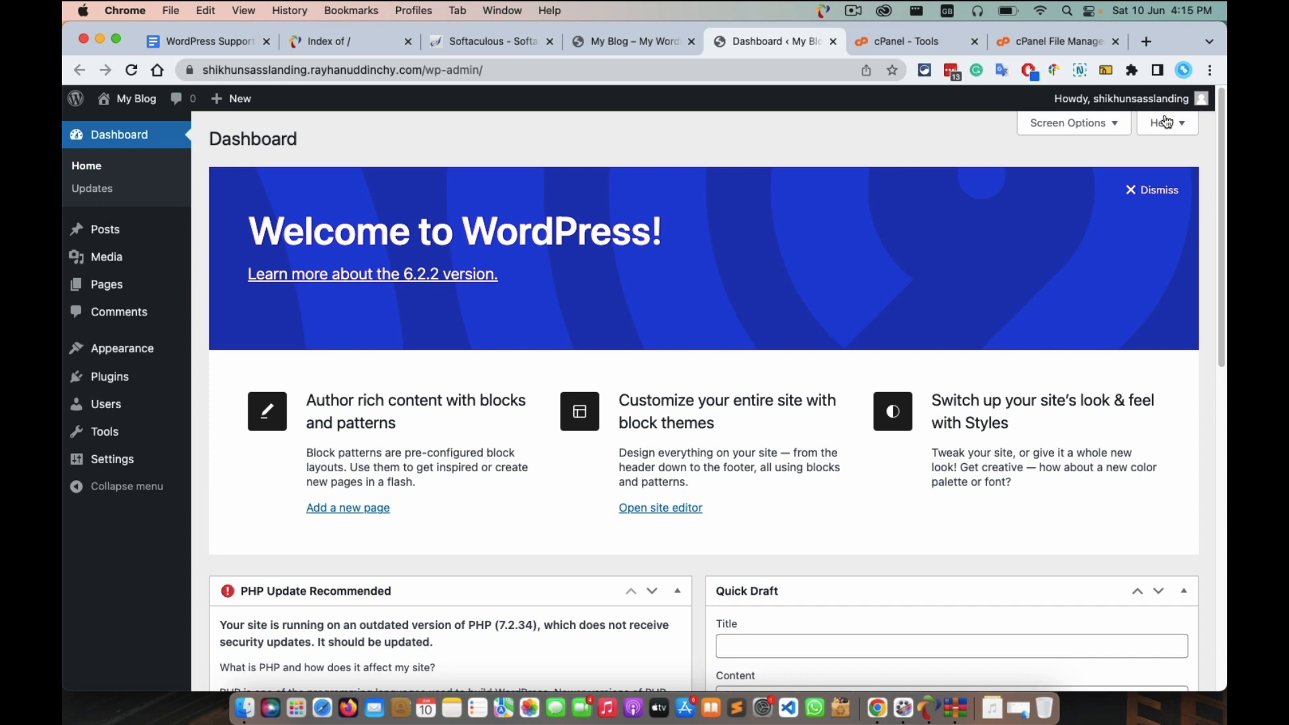
mouse_move(1151, 105)
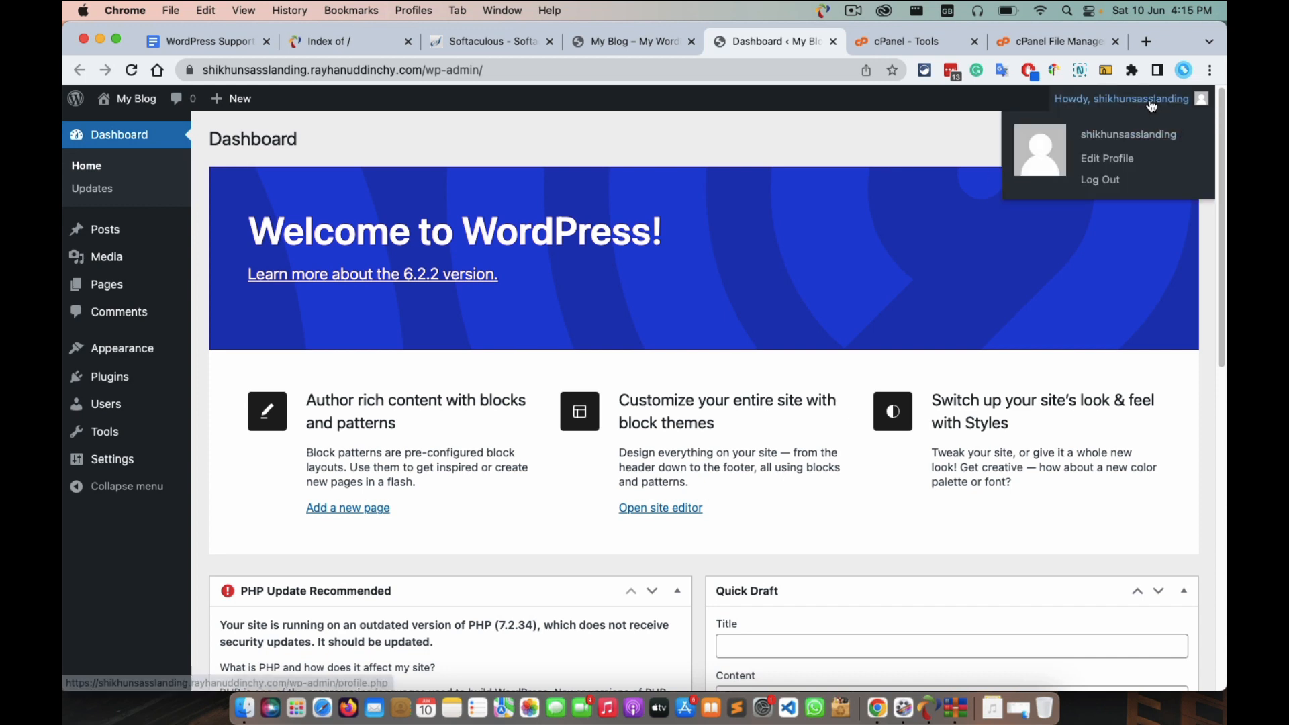
click(1099, 181)
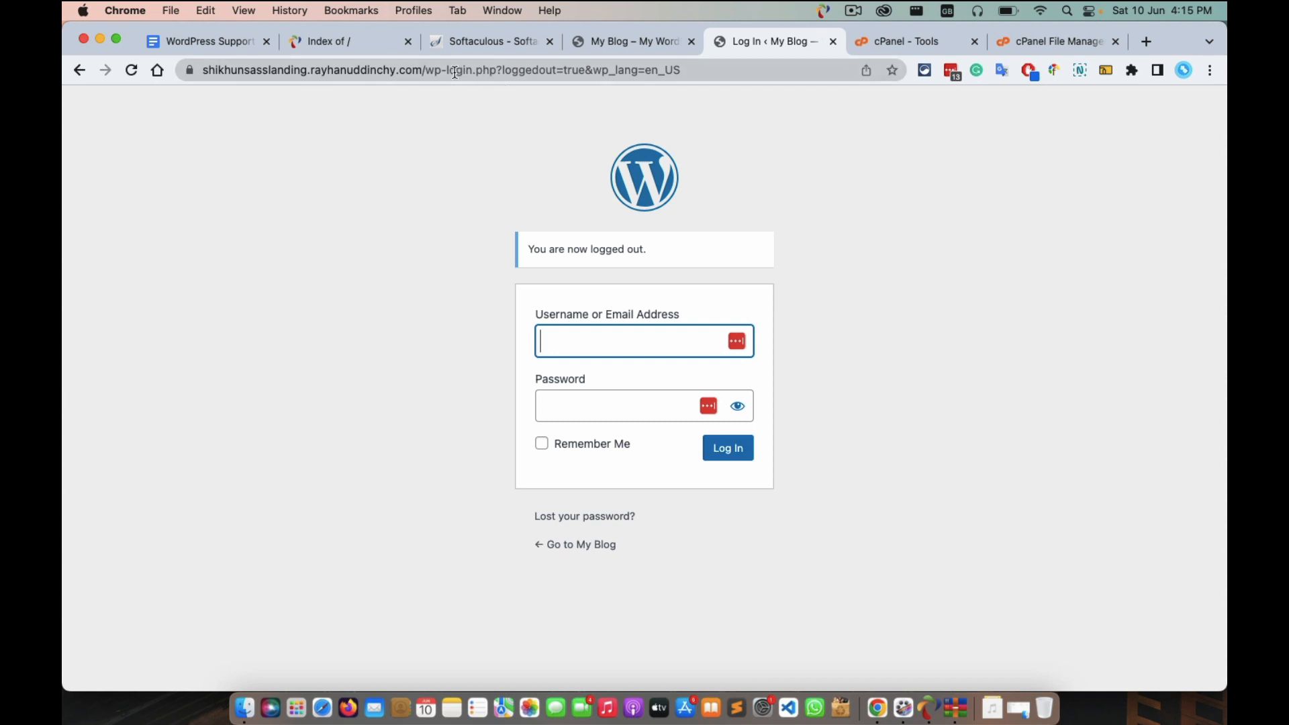
Change the login page address to end in wp-admin and load the empty login form.
click(454, 71)
click(452, 71)
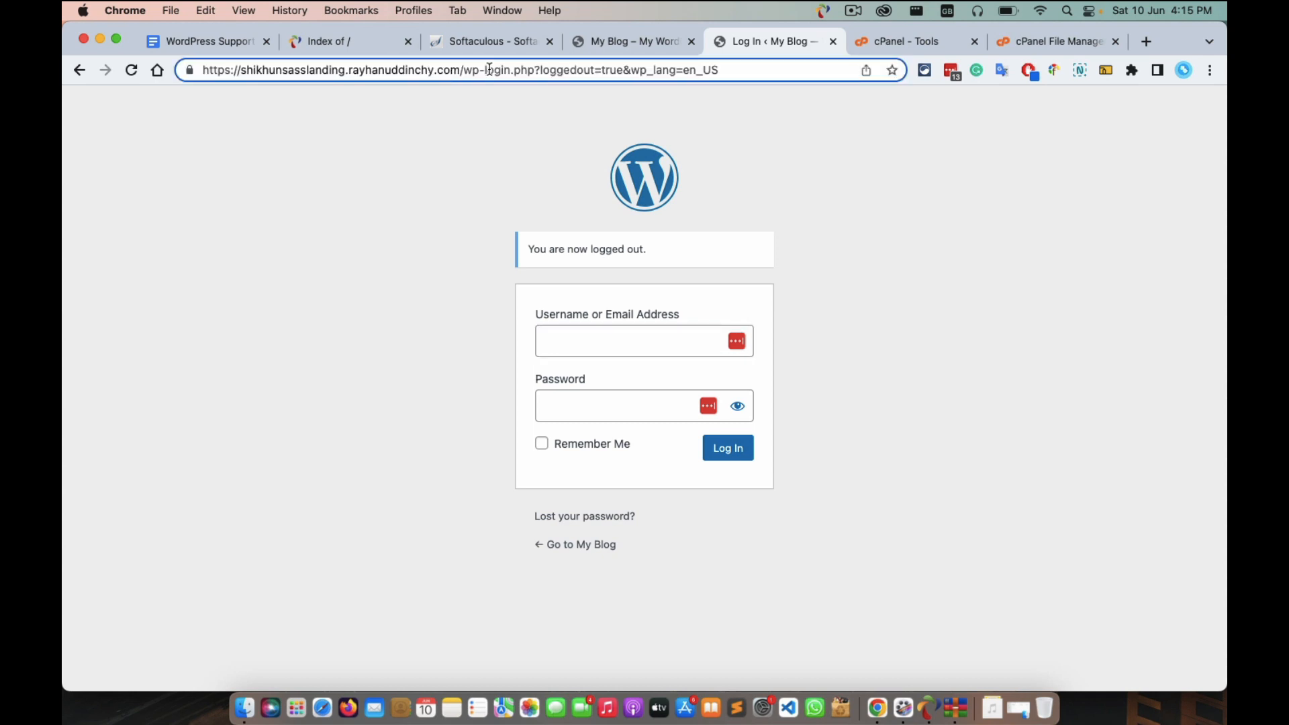
drag(485, 70, 764, 82)
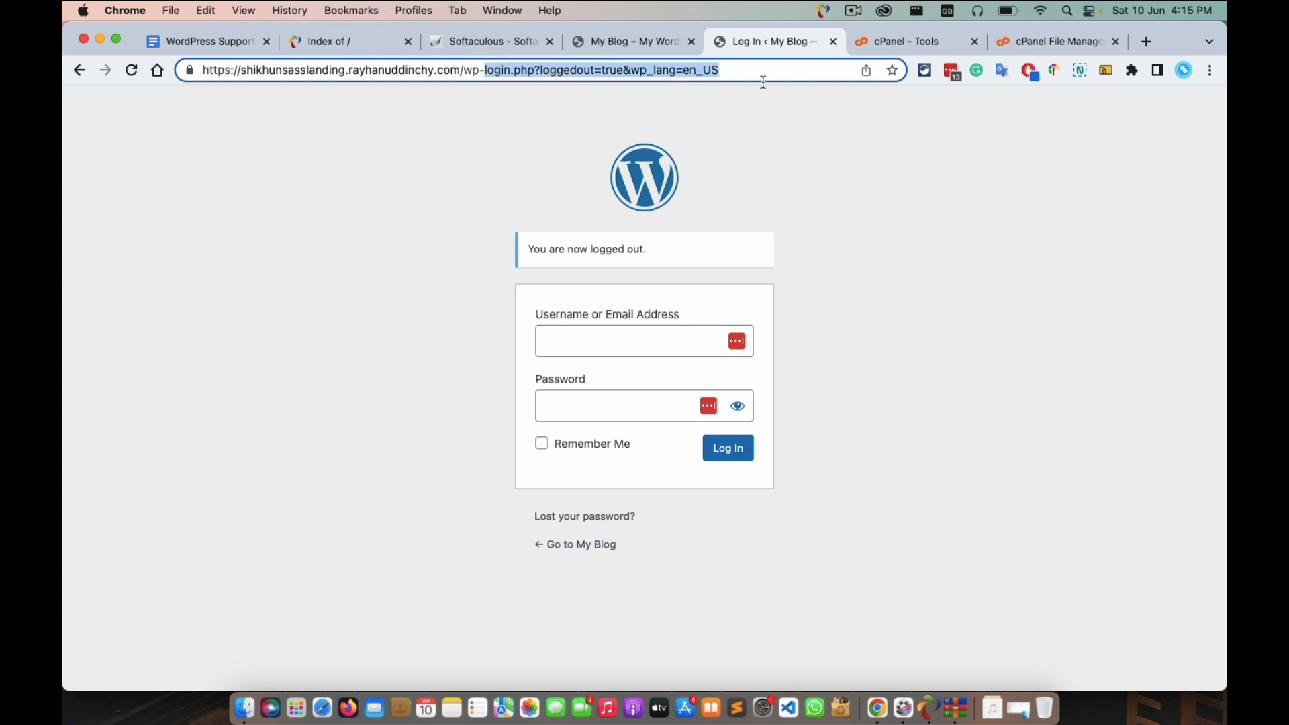
key(BackSpace)
text(jadmi)
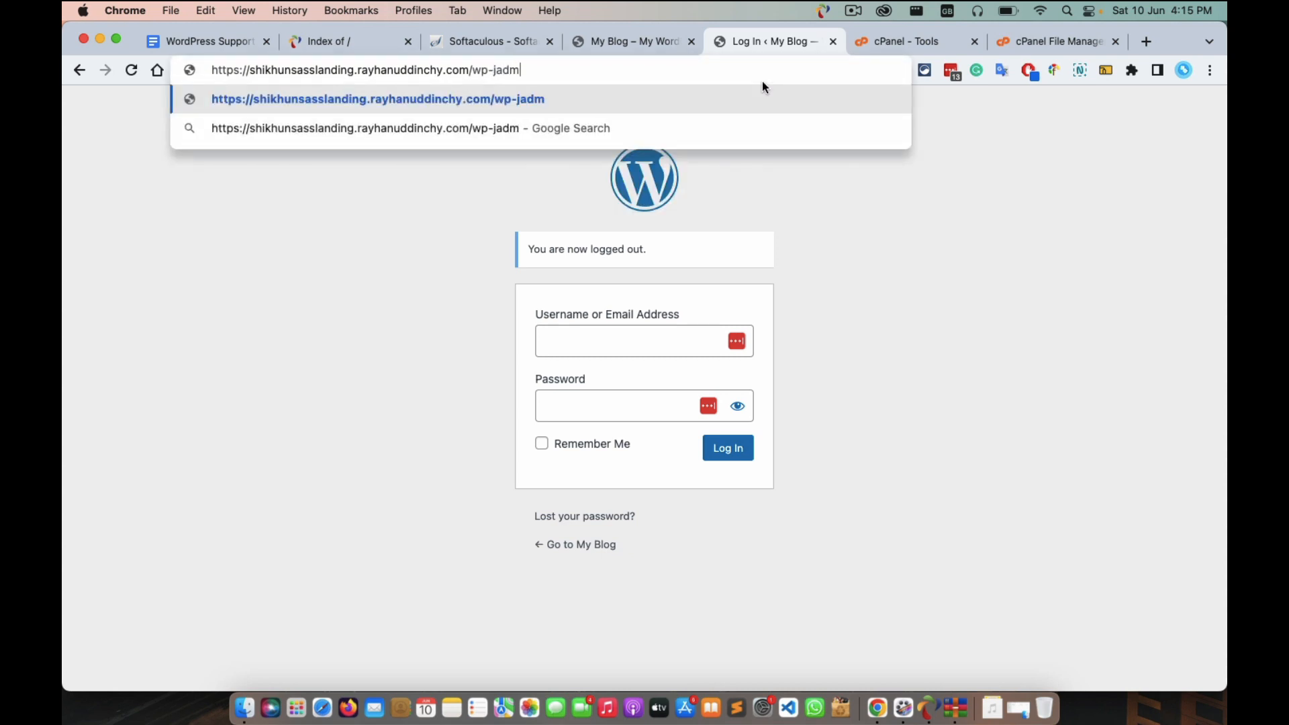
key(BackSpace)
key(BackSpace)
key(BackSpace)
key(BackSpace)
key(BackSpace)
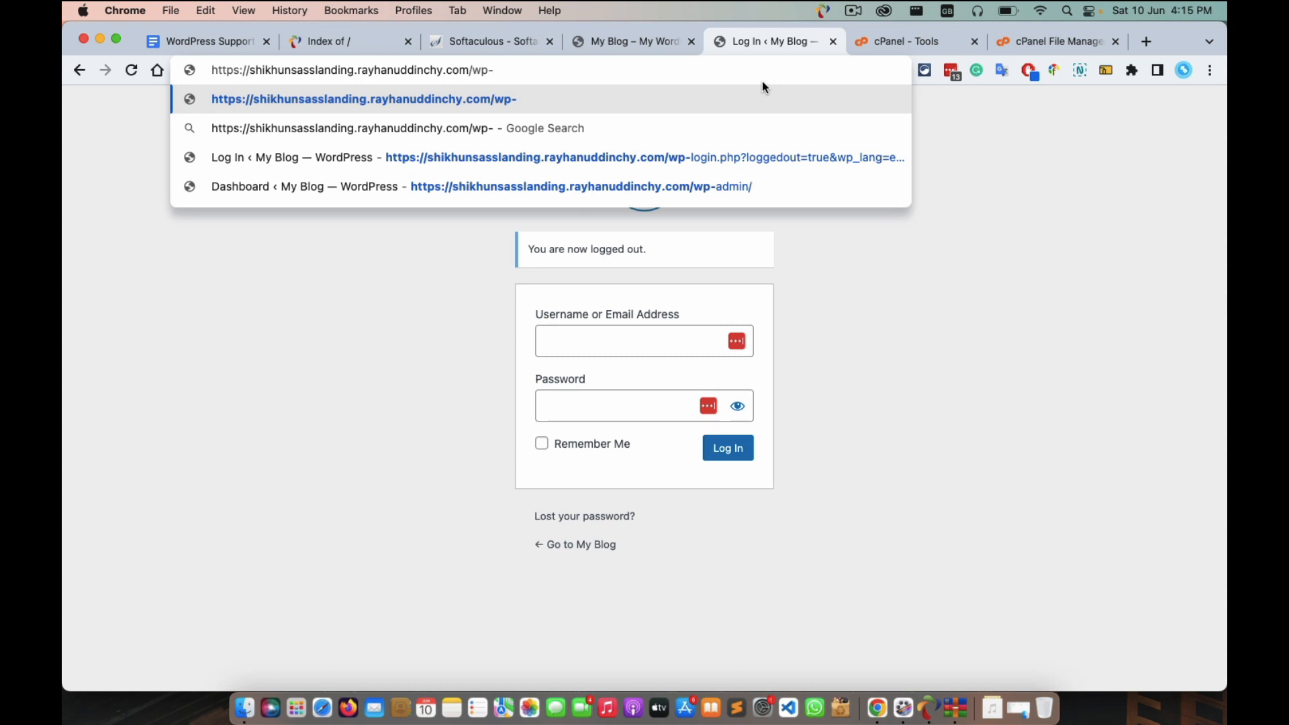
text(dm)
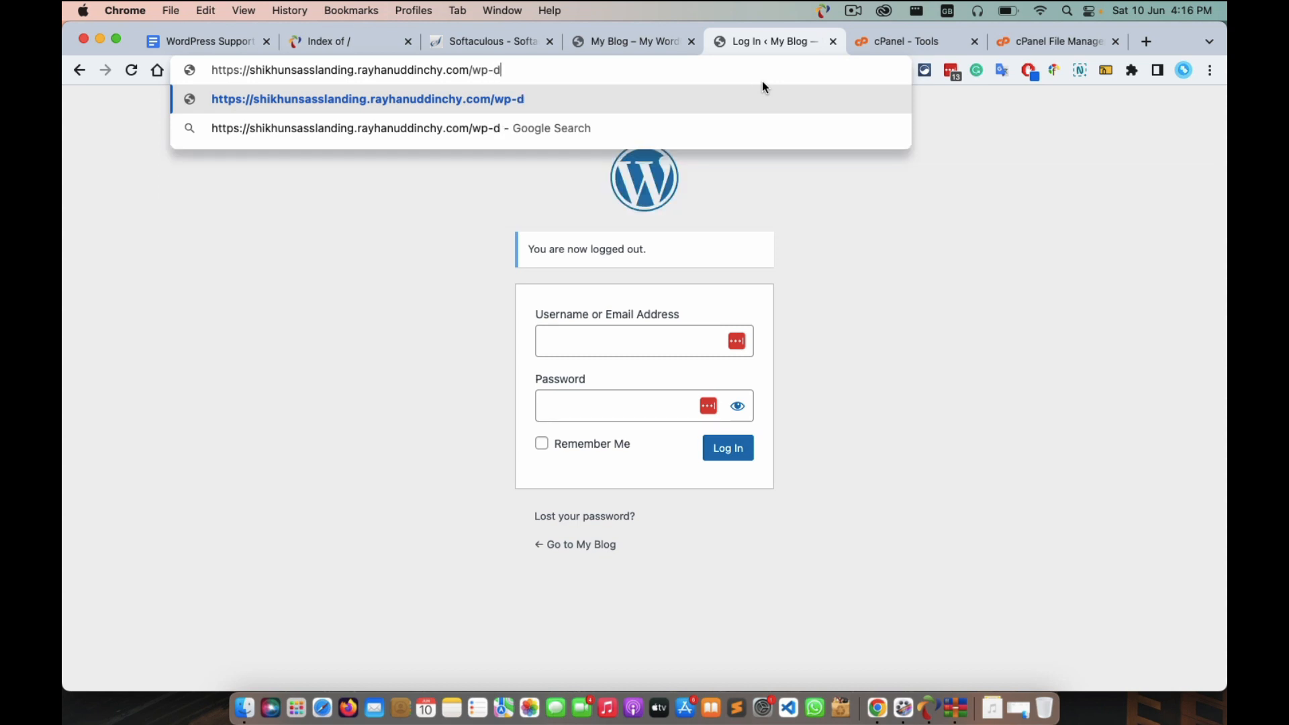
key(BackSpace)
key(BackSpace)
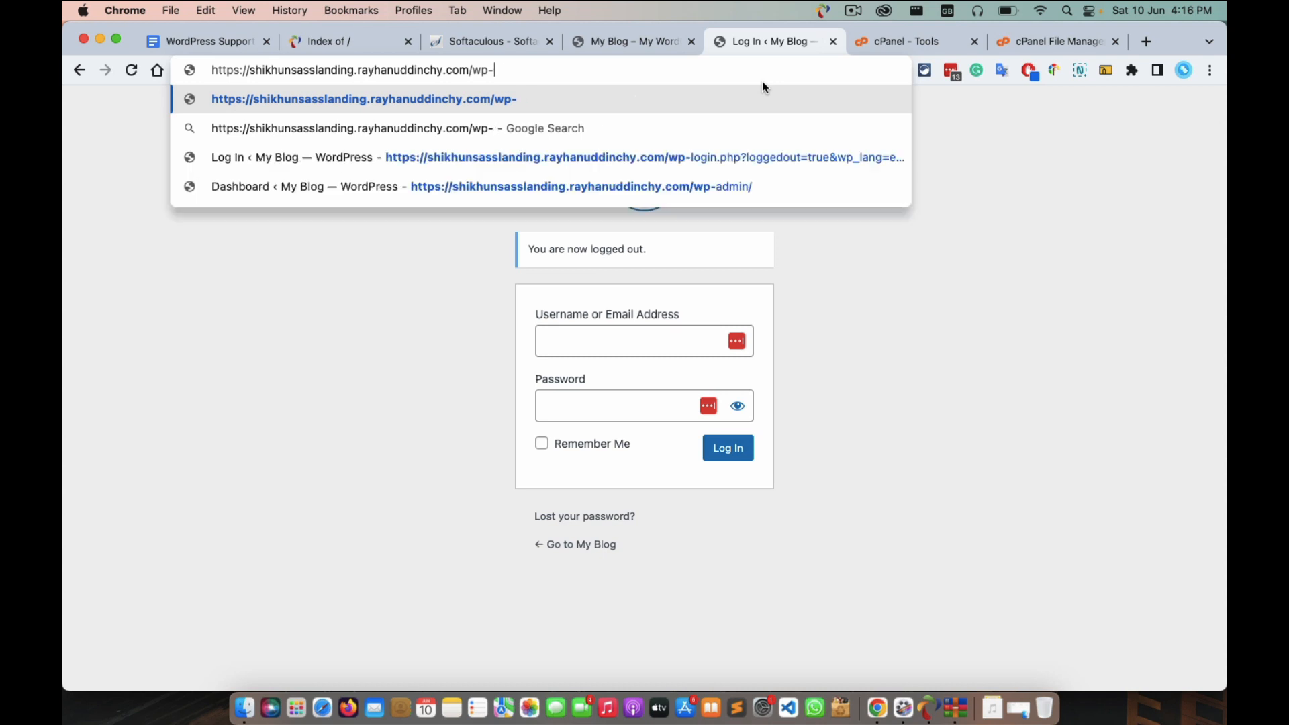
text(admin)
key(Return)
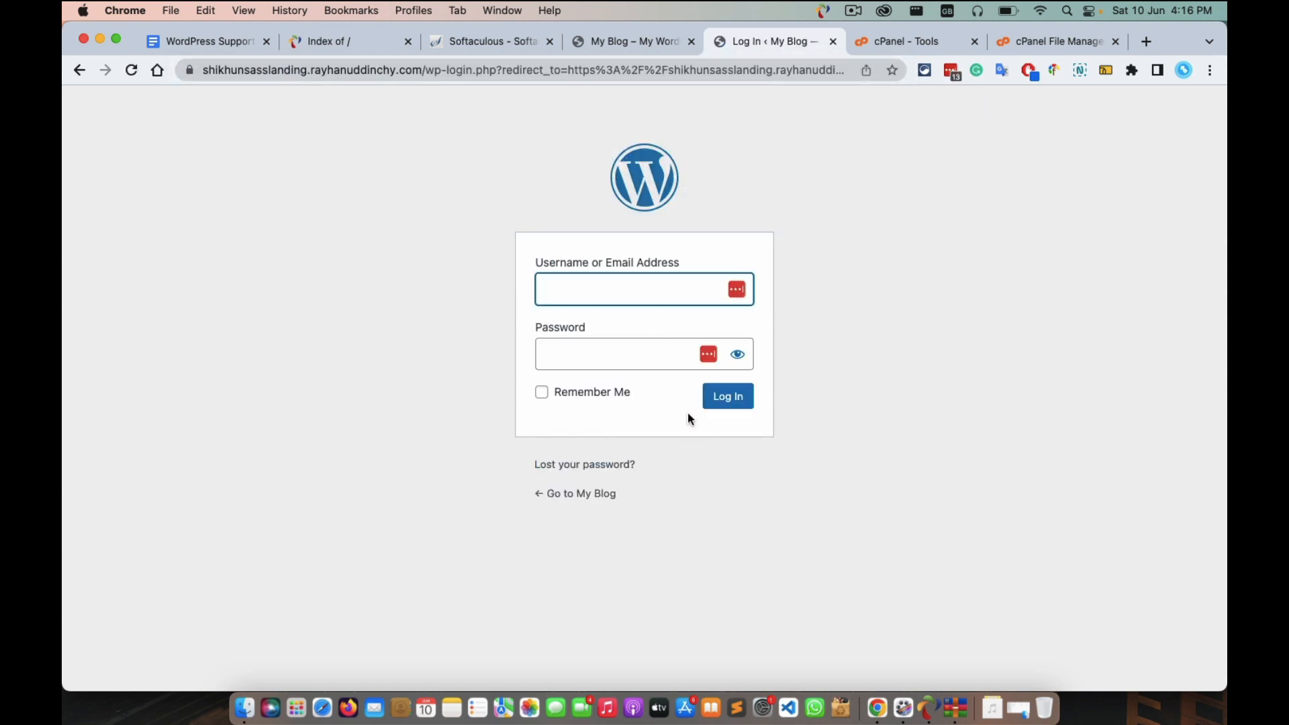
click(562, 292)
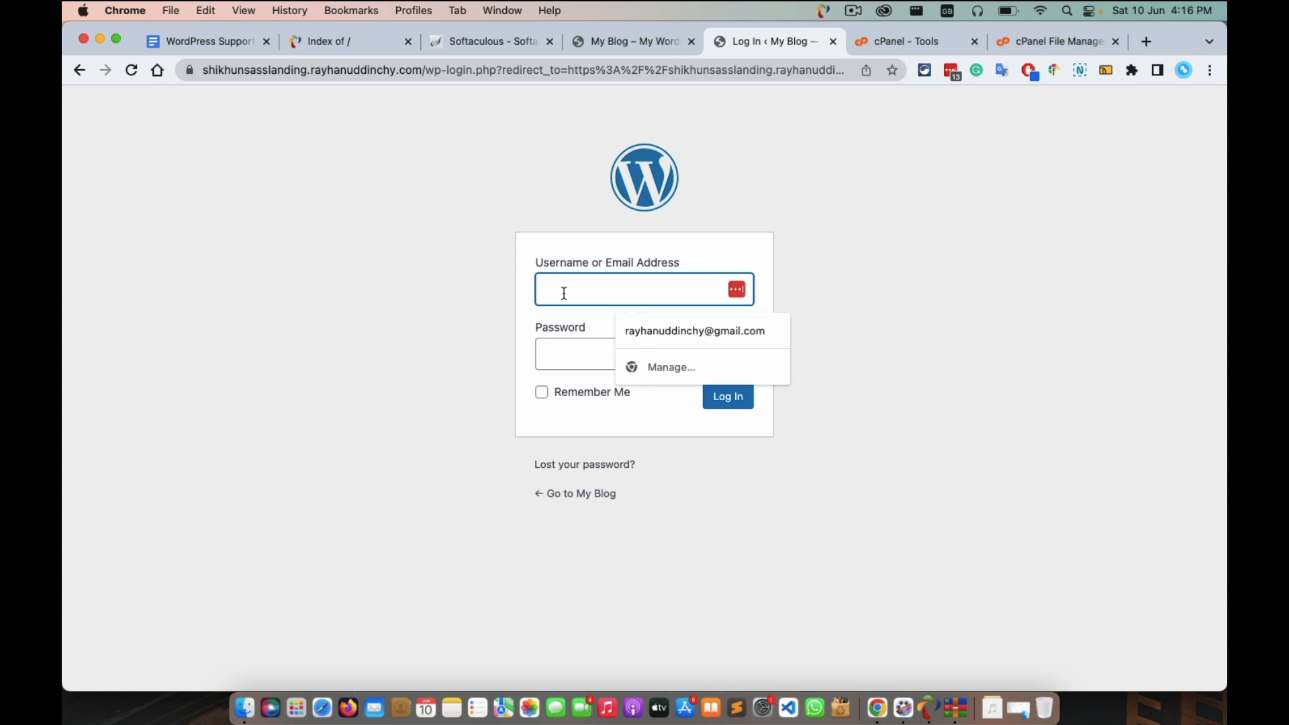
click(893, 324)
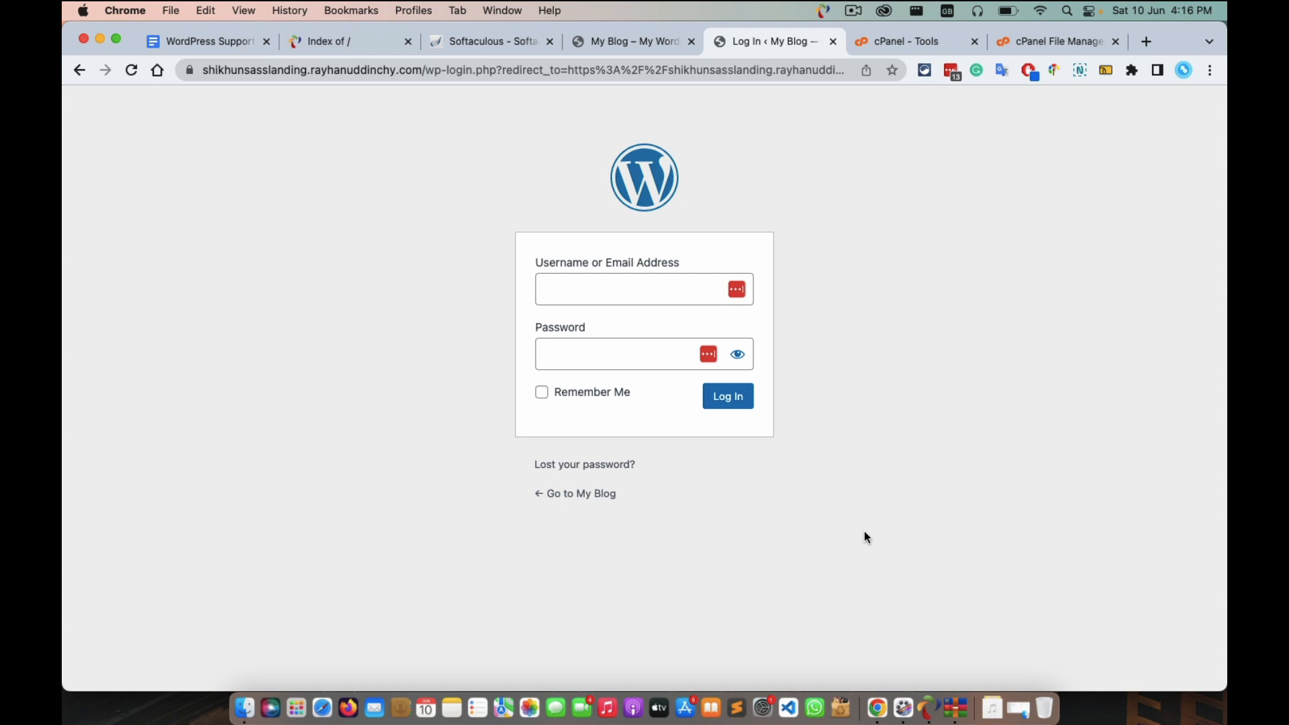
Enter the admin username and password, log in, and look over the Welcome to WordPress Dashboard.
click(853, 12)
click(872, 66)
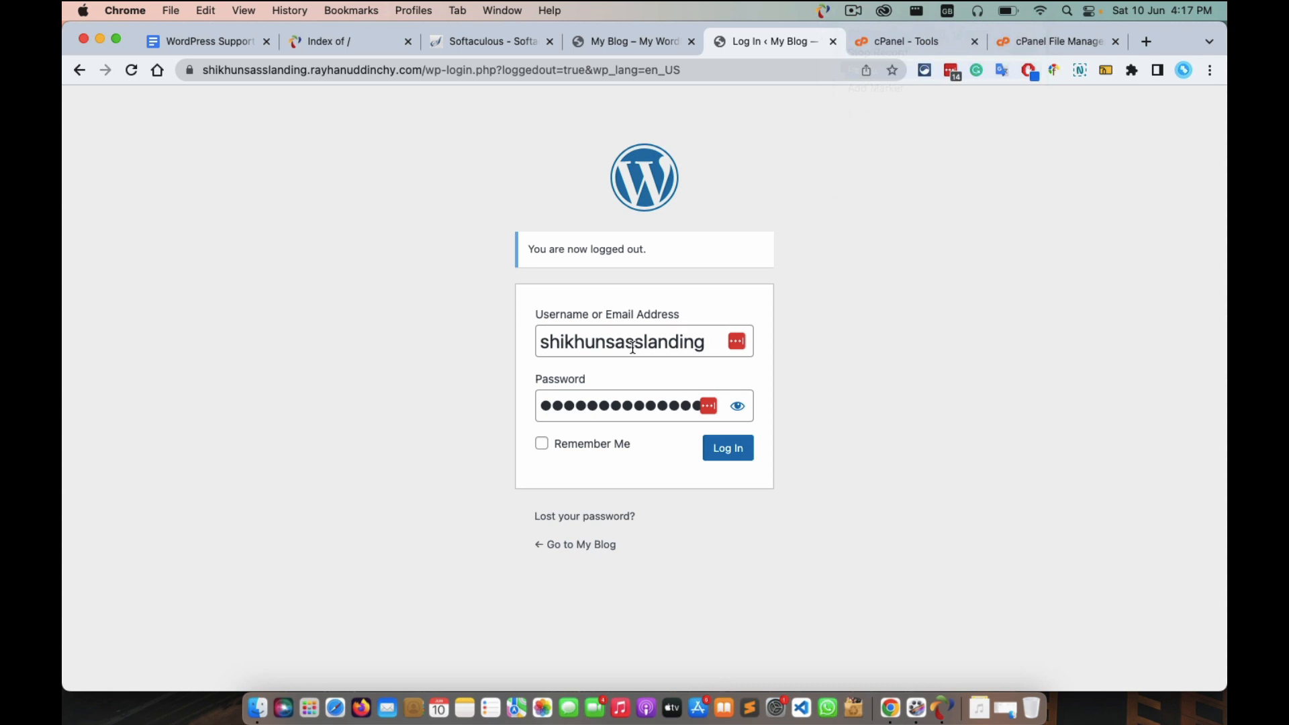
double_click(582, 339)
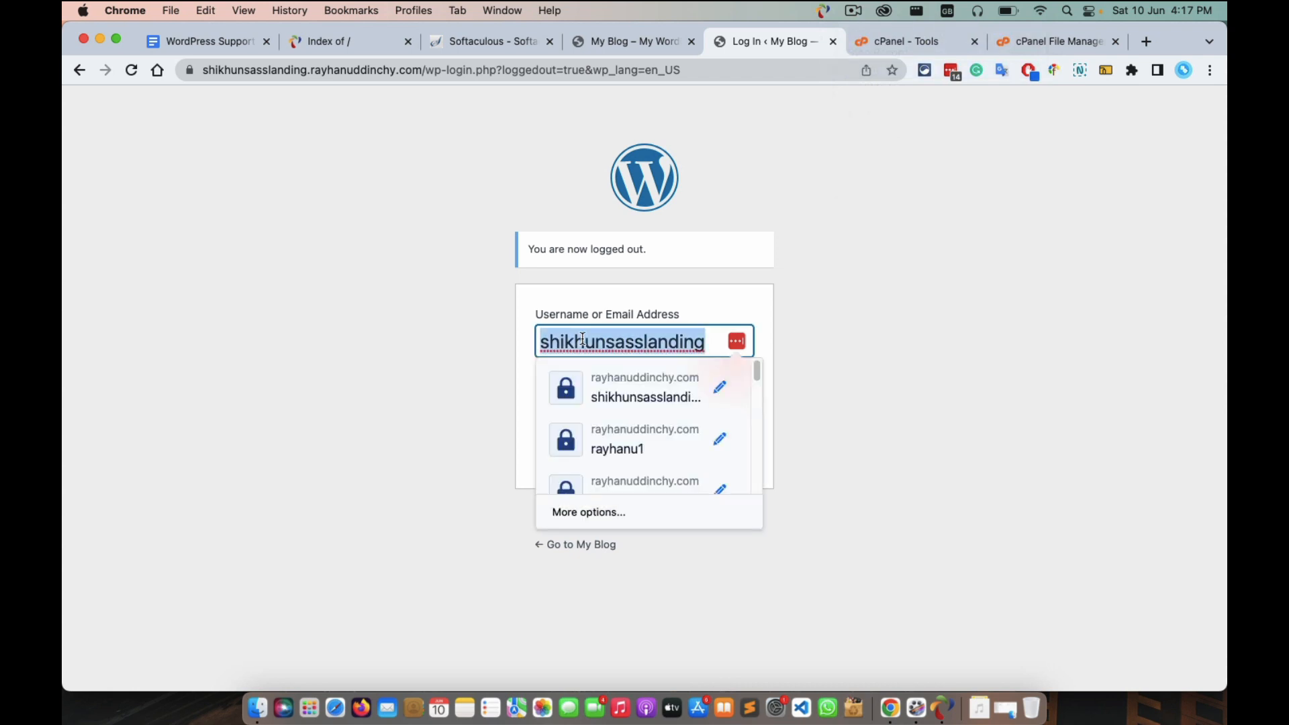
click(936, 377)
double_click(616, 405)
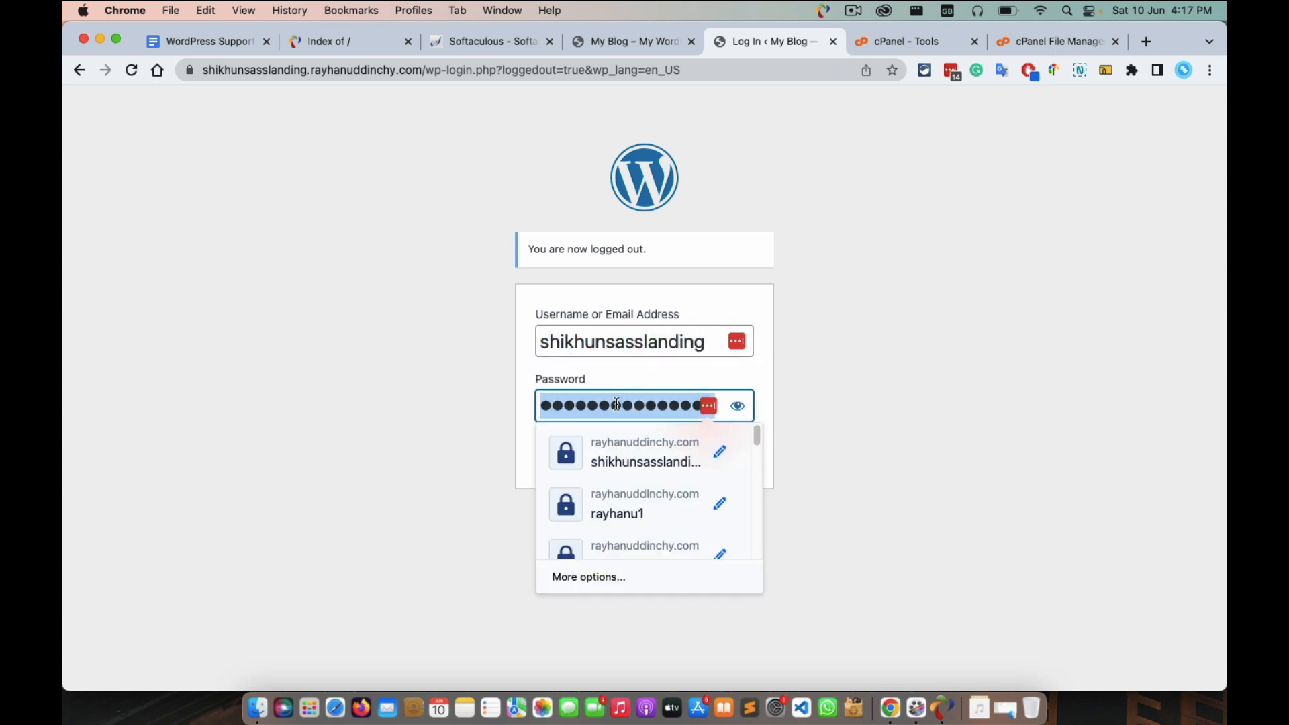
click(999, 358)
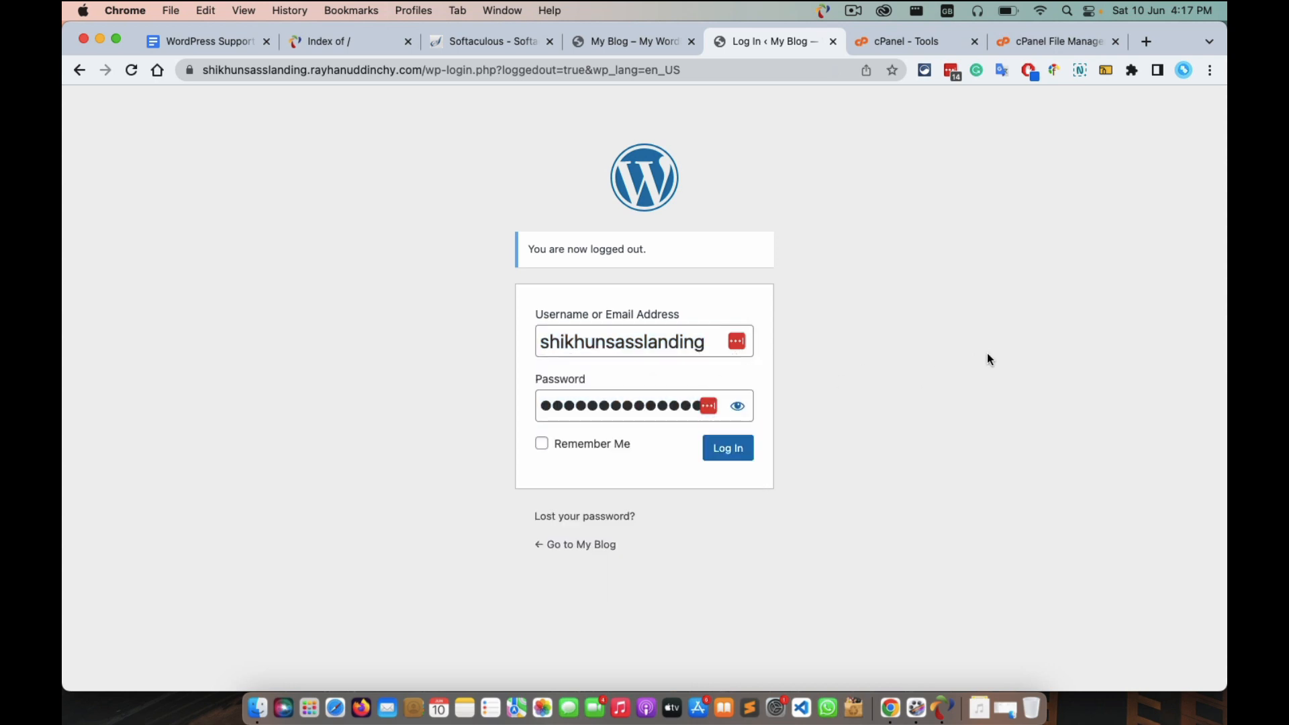
click(728, 459)
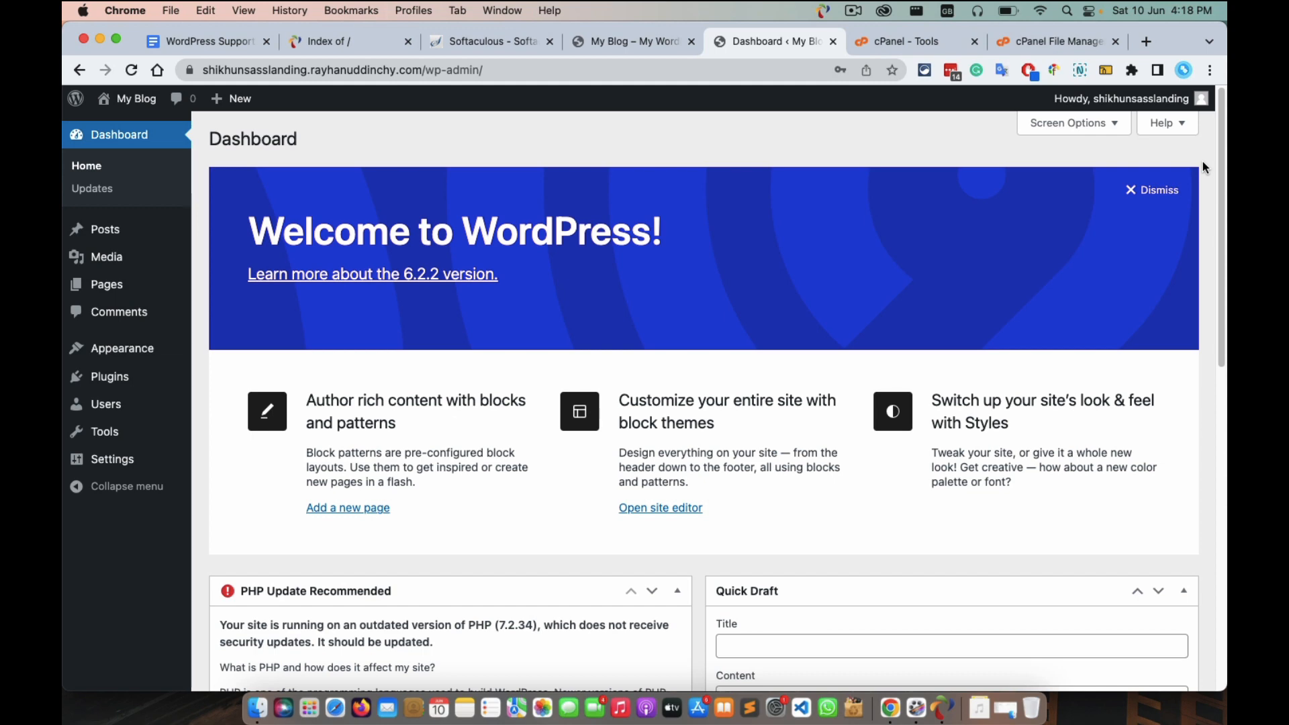
scroll(1202, 162, down, 10)
scroll(1203, 161, up, 10)
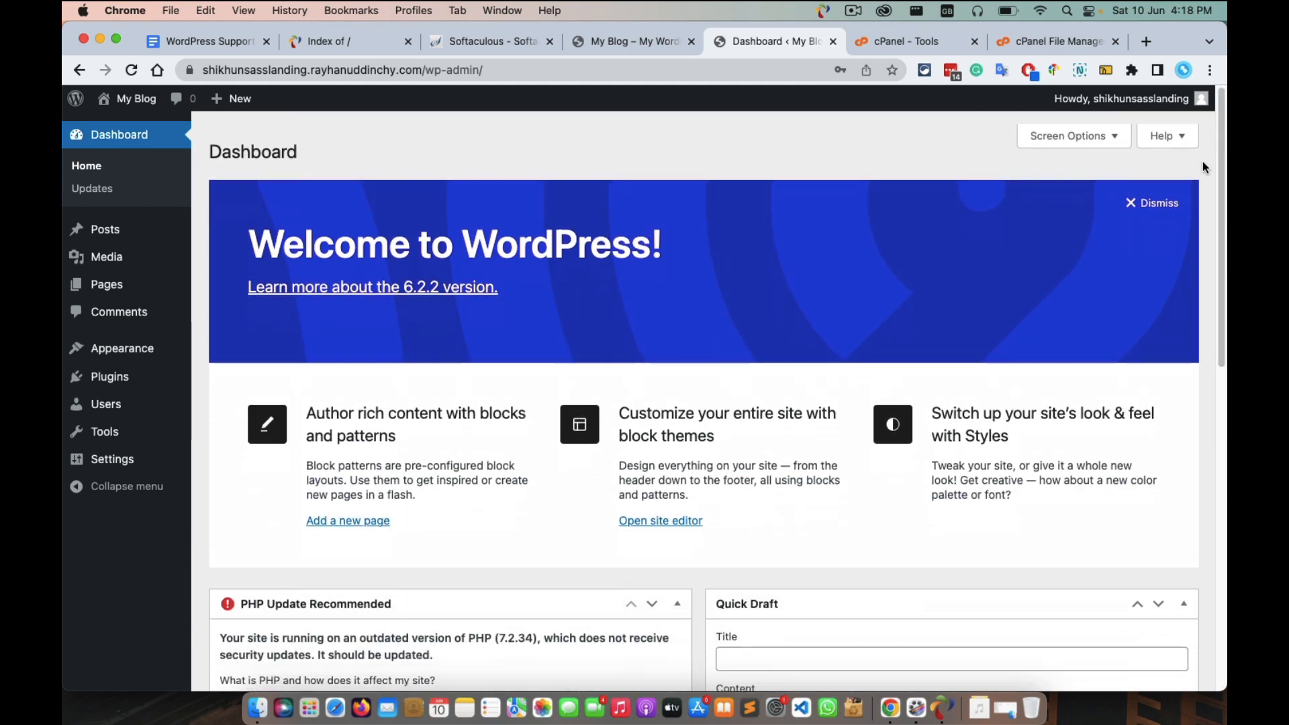
scroll(1202, 162, down, 1)
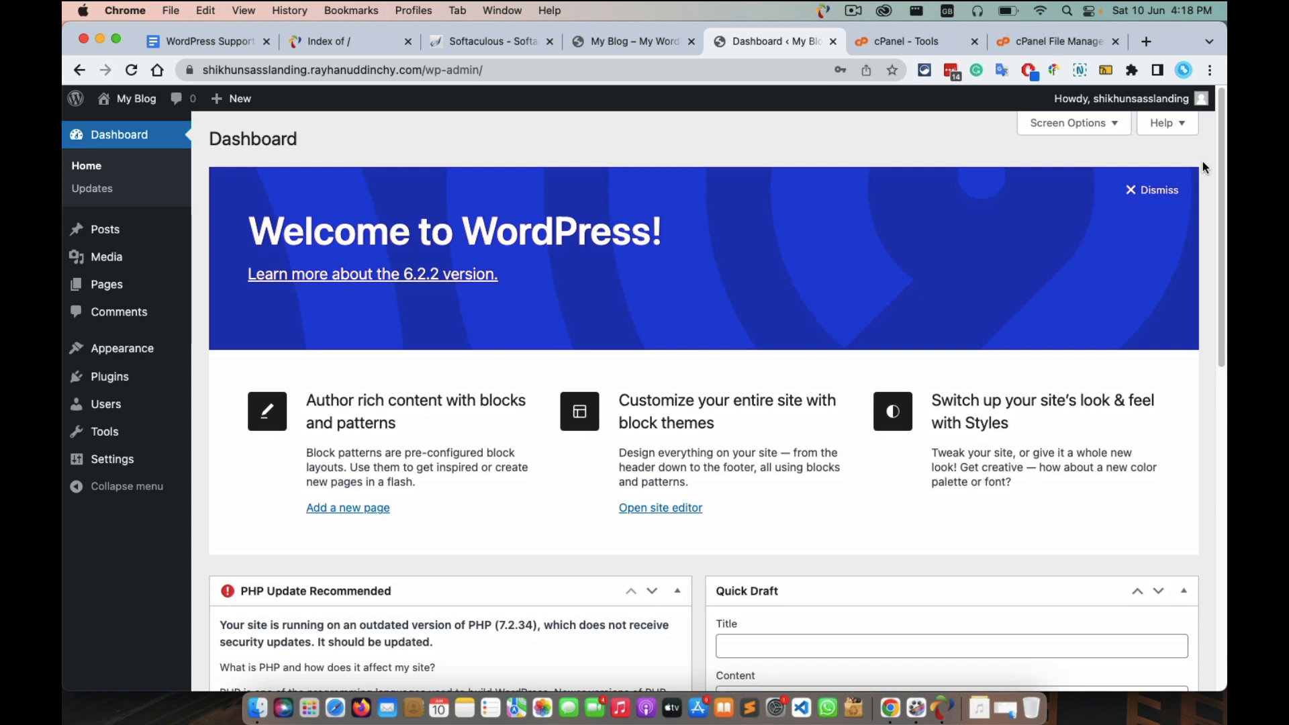
click(852, 12)
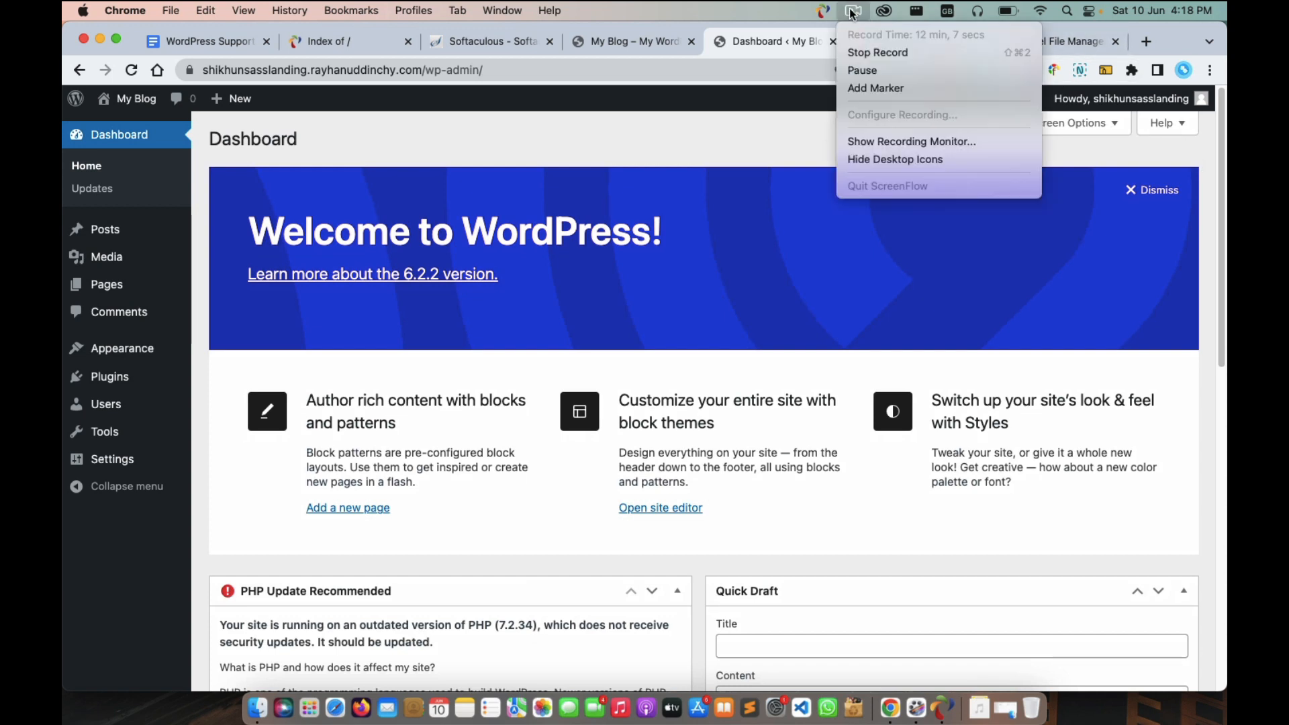